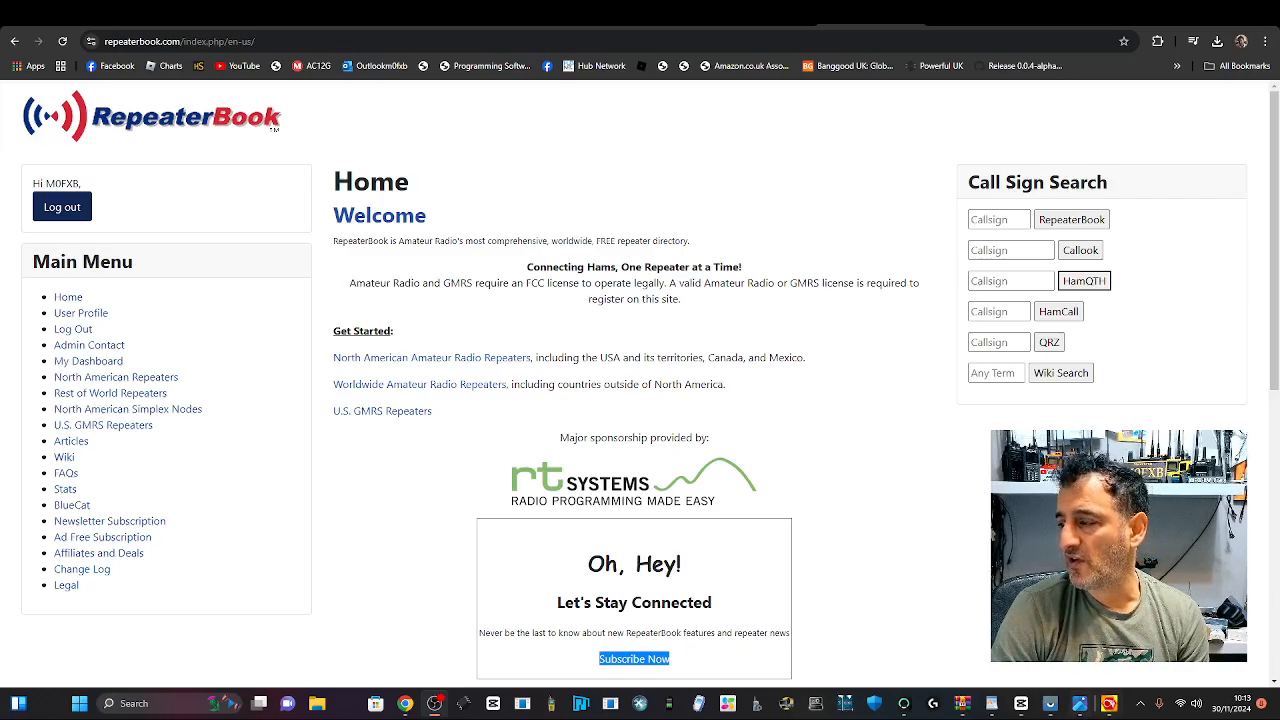
Step: Switch to the D878UVII programming software, examine its Digital Contact List and data import options, and return to the RepeaterBook site
left_click(1110, 710)
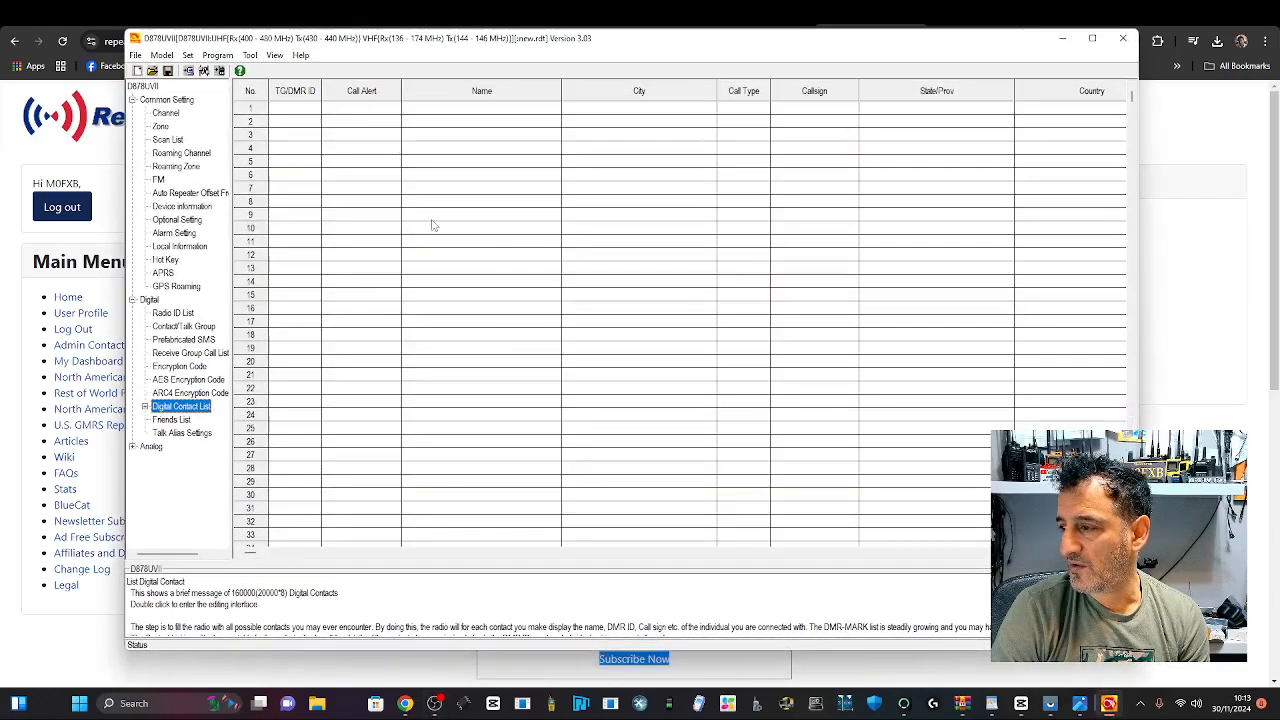
left_click(434, 703)
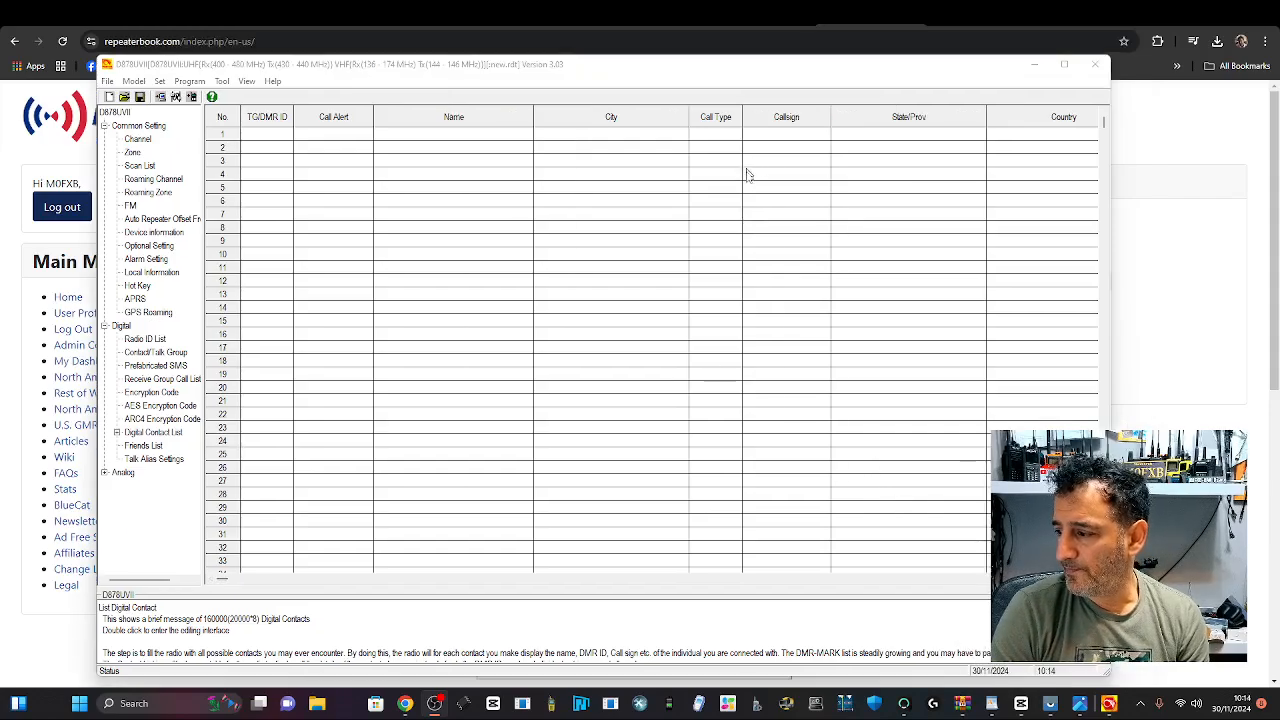
left_click(153, 432)
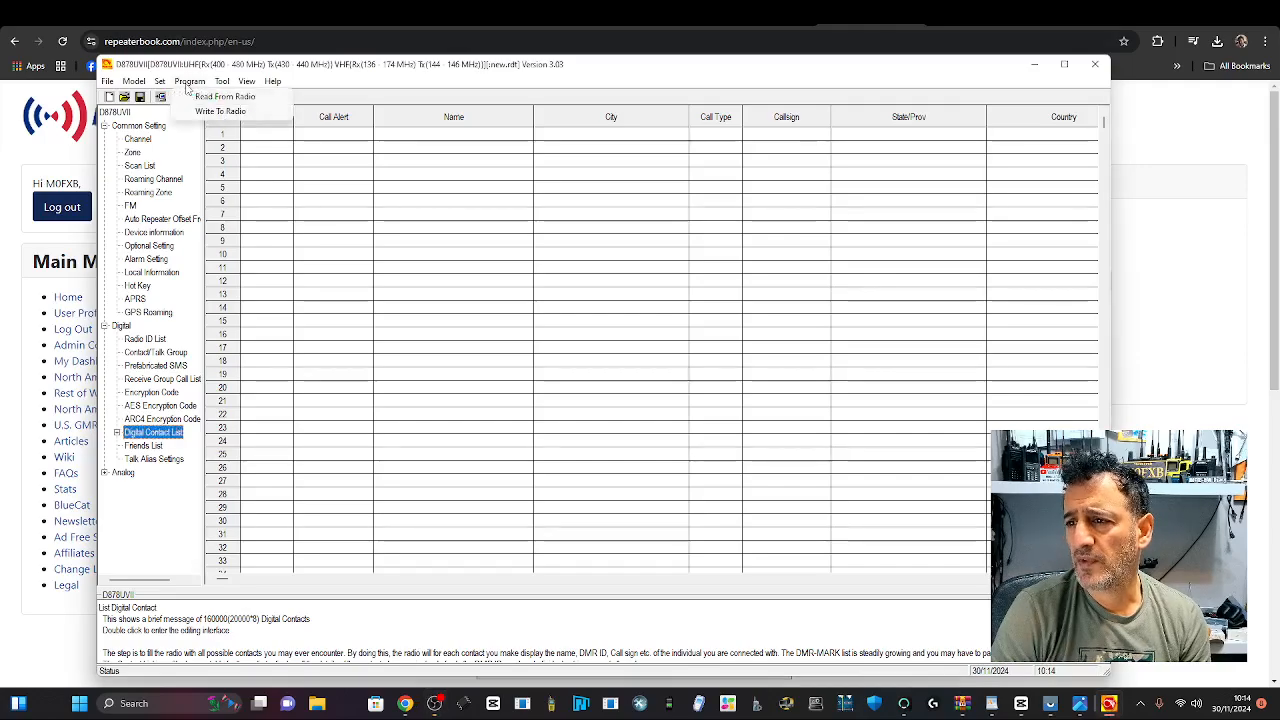
left_click(221, 82)
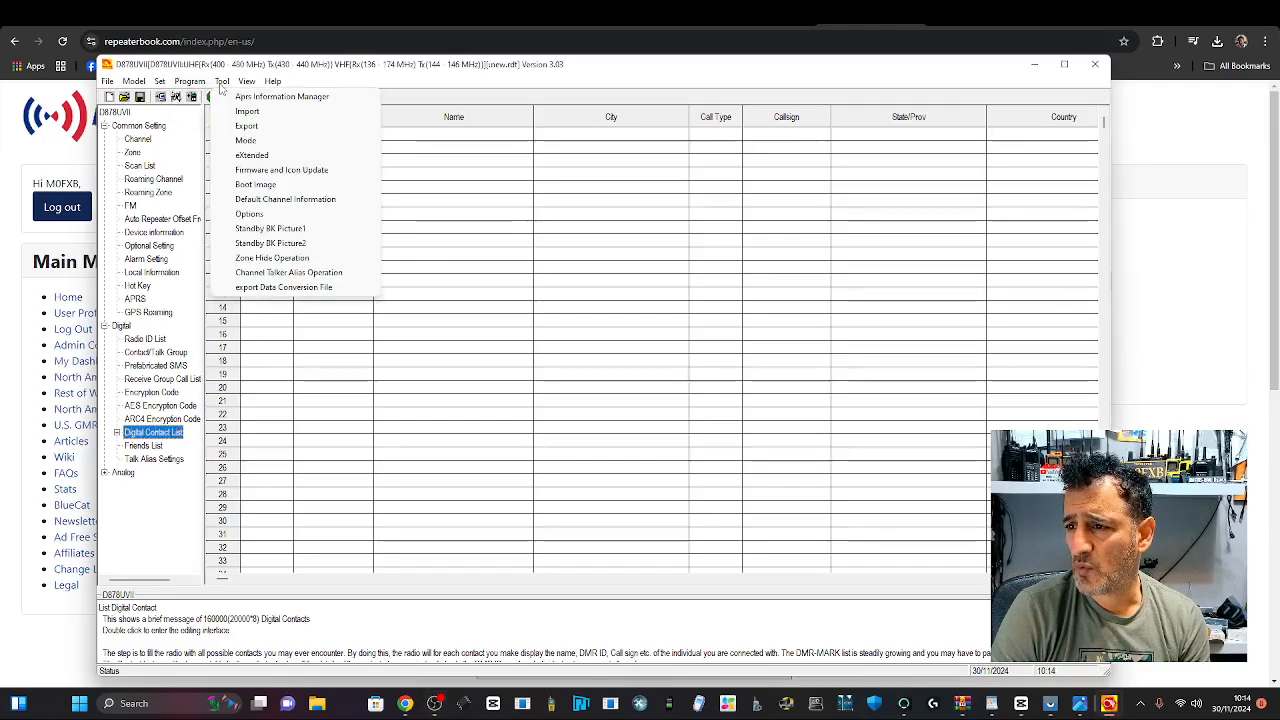
left_click(250, 113)
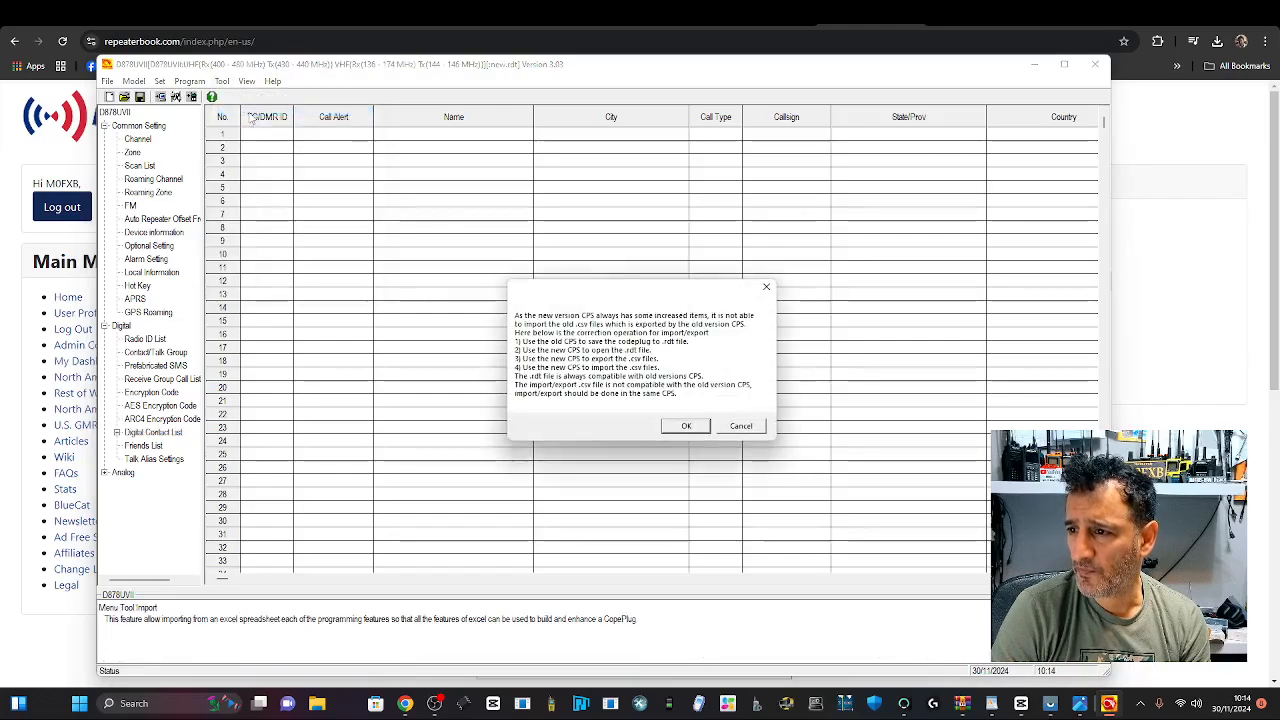
left_click(697, 428)
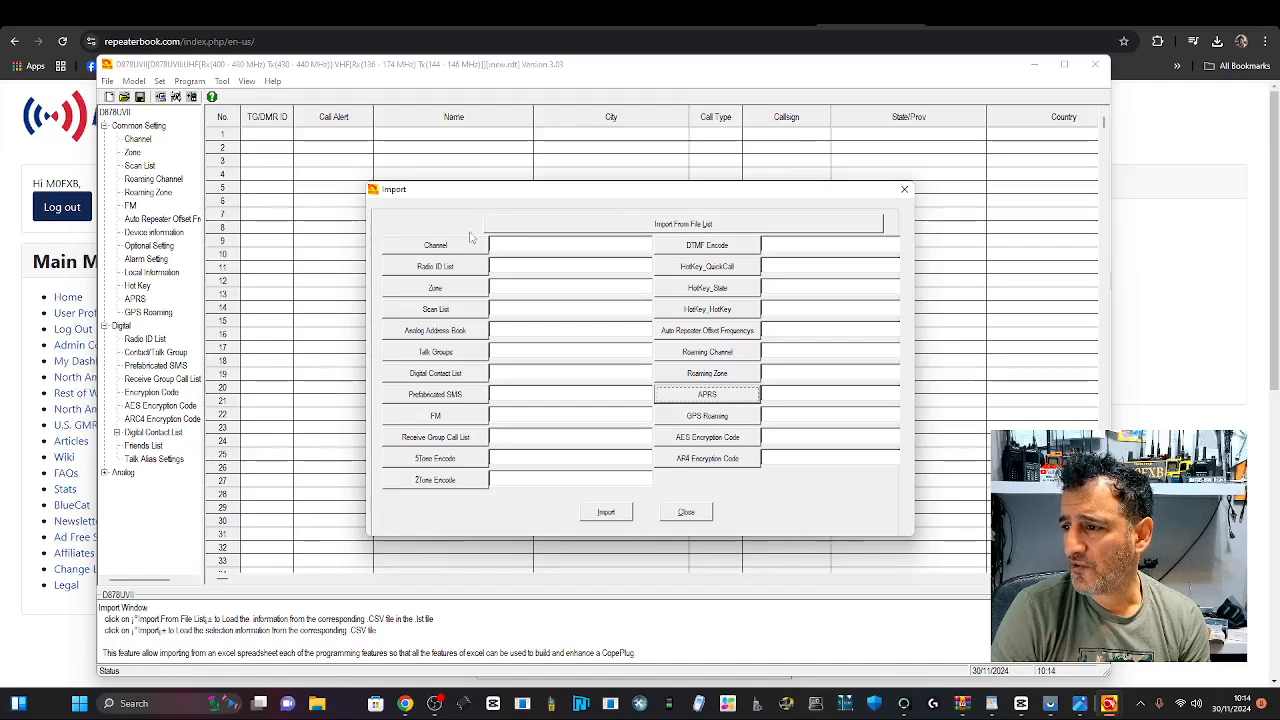
left_click(904, 189)
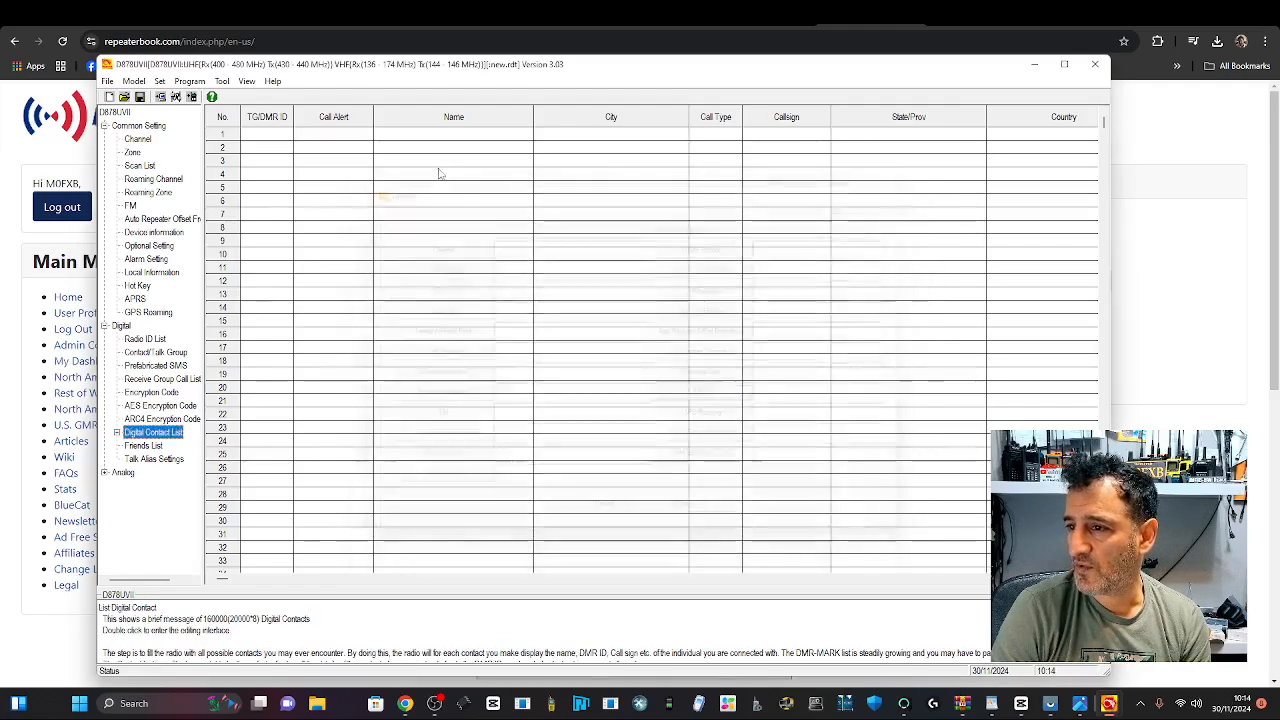
left_click(1035, 66)
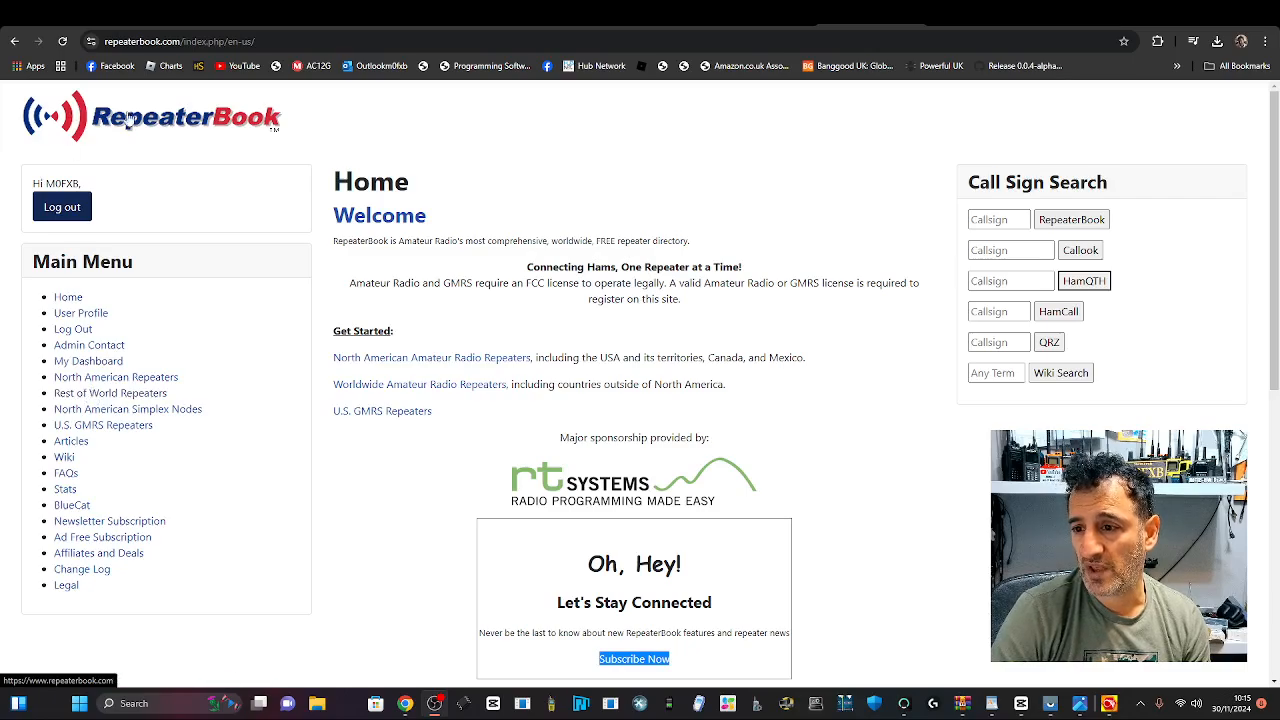
Step: Open the Rest of World repeater directory and choose the United Kingdom on the world map
left_click(90, 395)
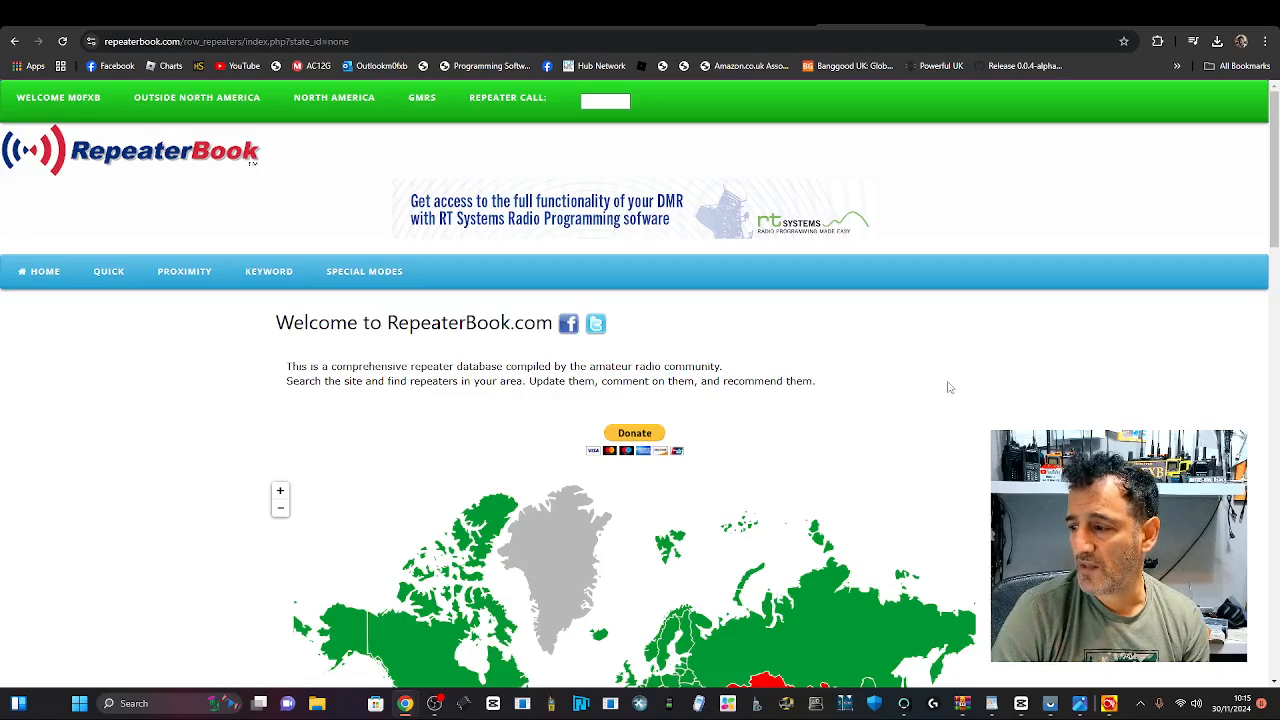
scroll(947, 380, "down", 2)
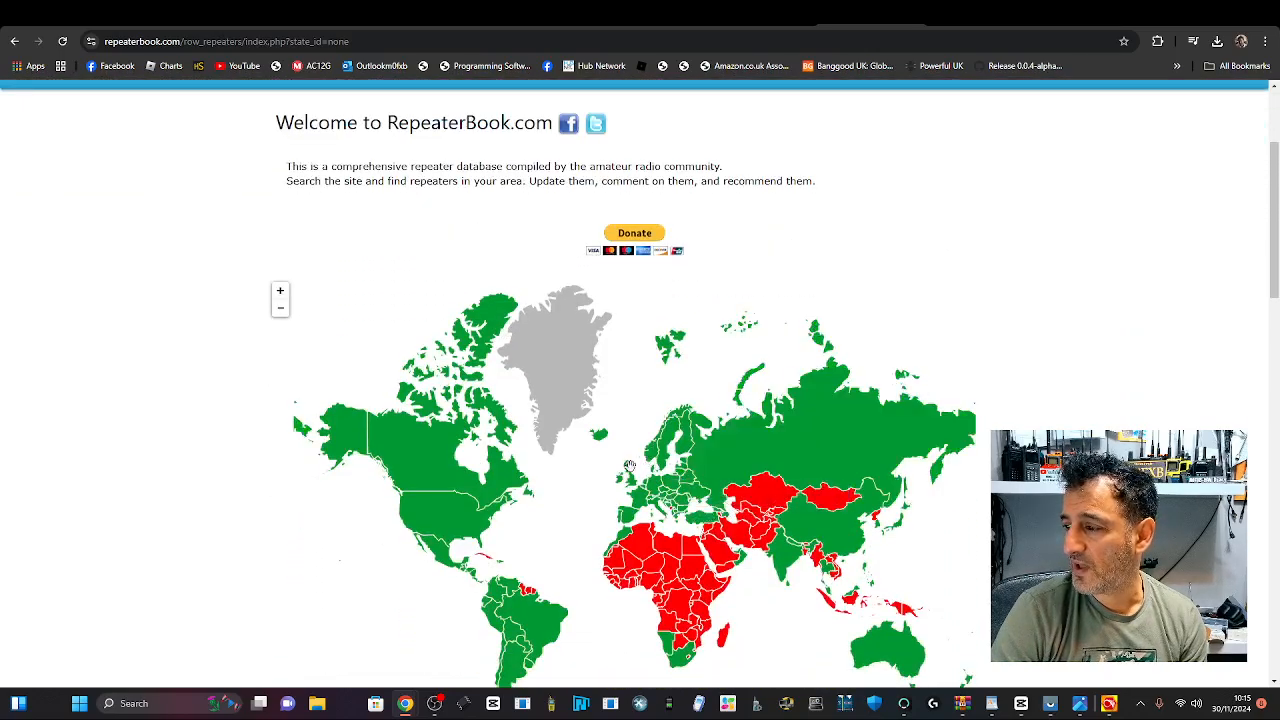
left_click(631, 487)
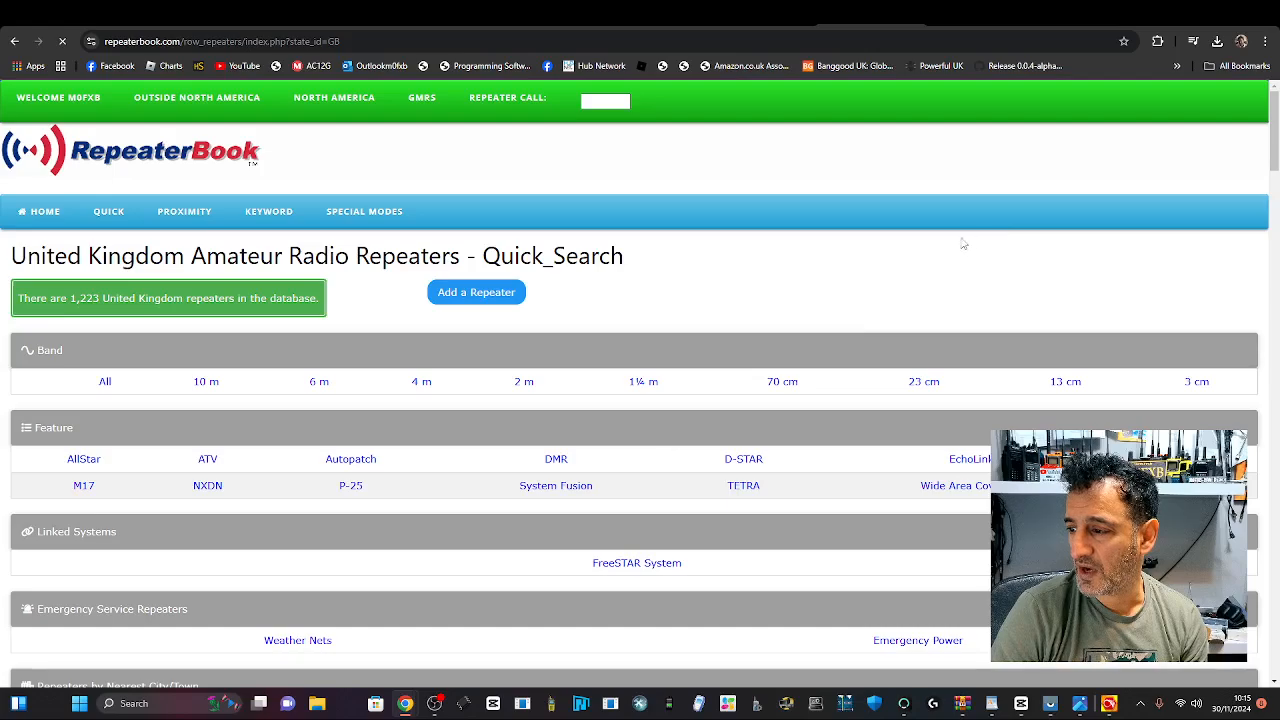
Step: List the United Kingdom repeaters with the DMR feature and look through the results
scroll(957, 234, "down", 1)
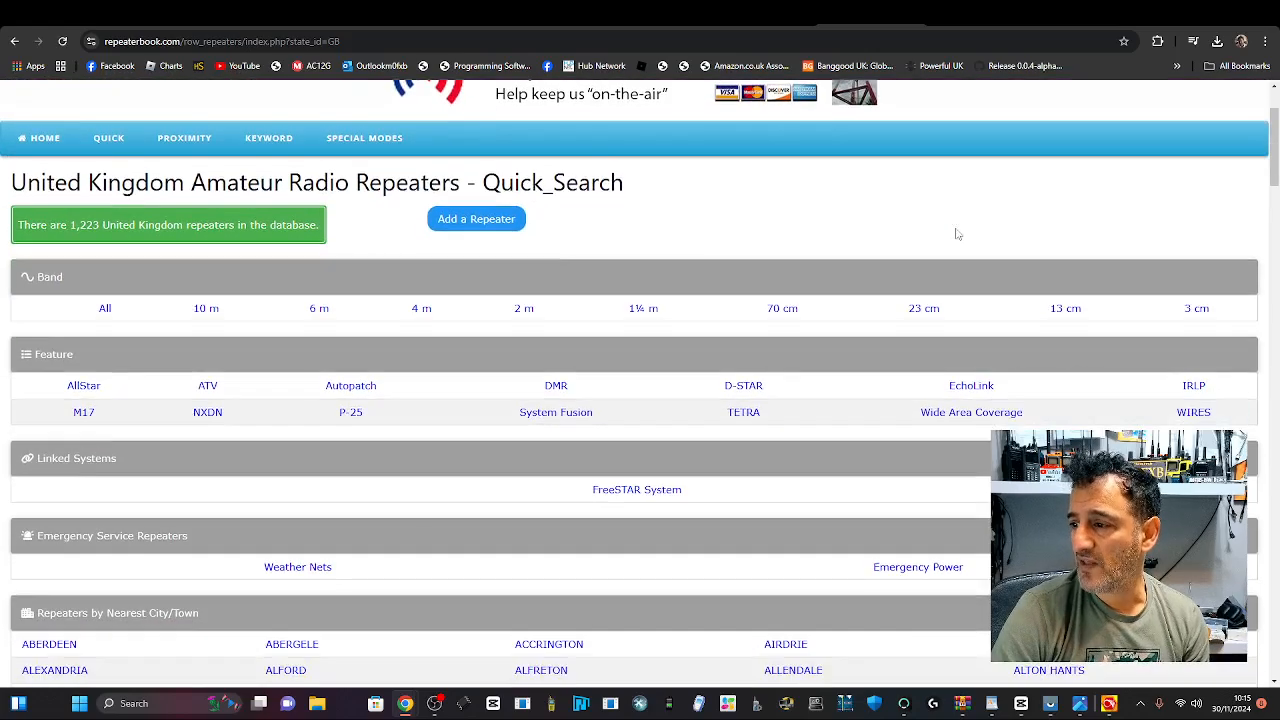
scroll(914, 240, "down", 1)
scroll(914, 250, "up", 1)
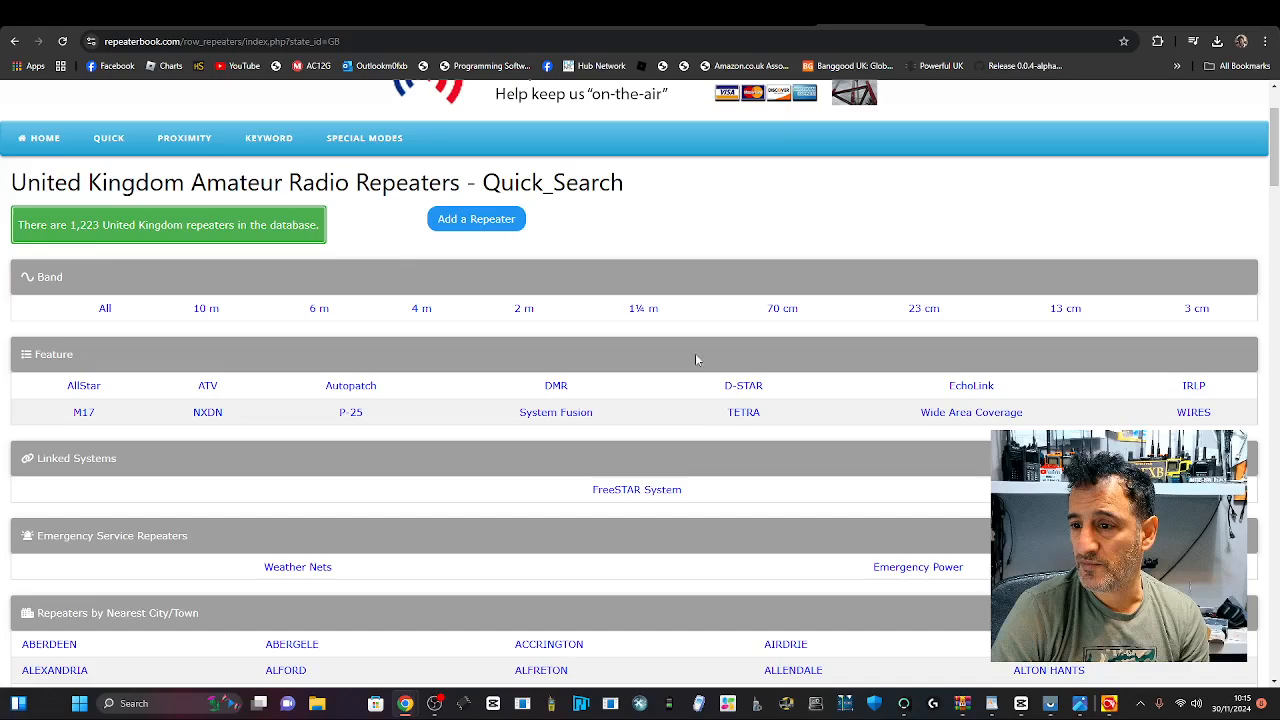
left_click(556, 388)
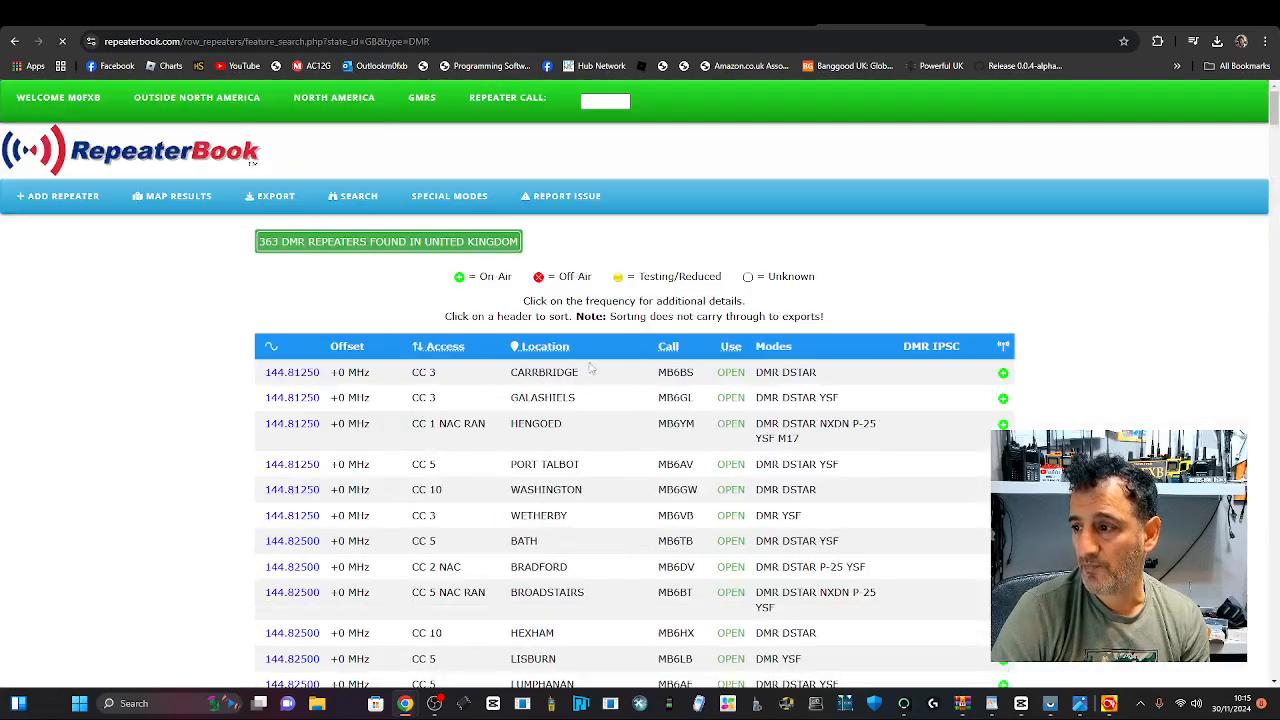
scroll(851, 322, "down", 2)
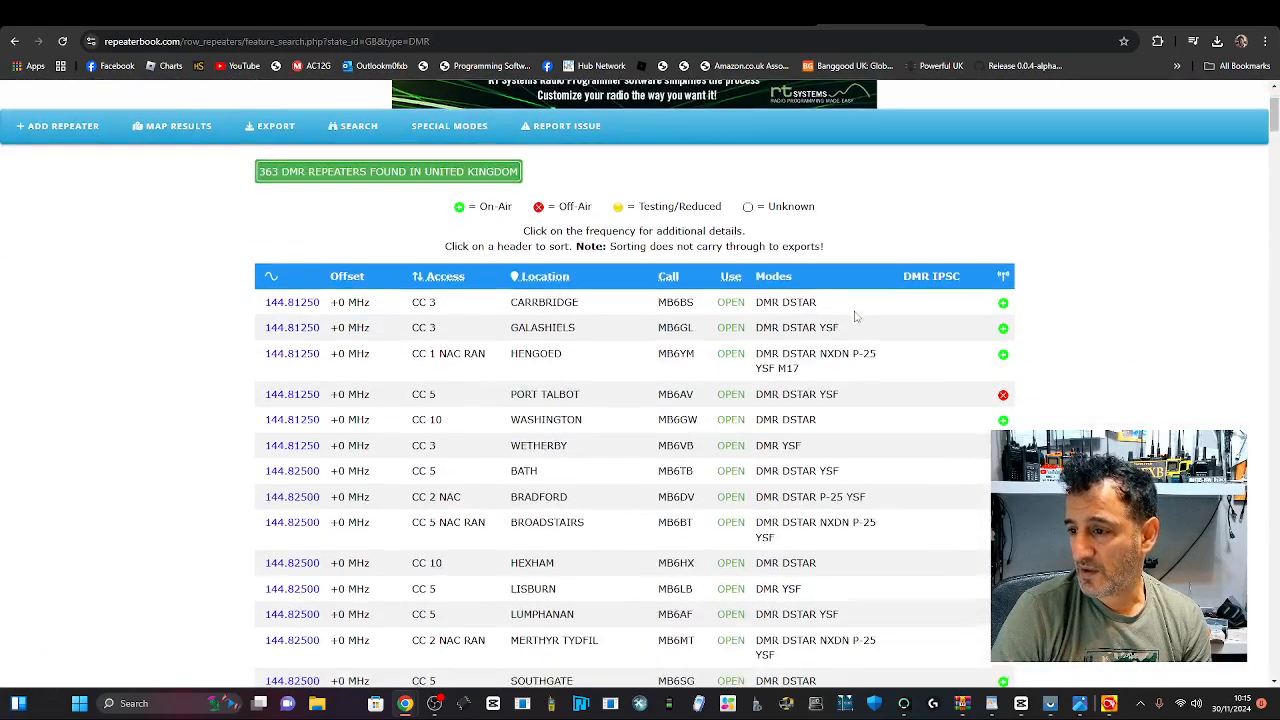
scroll(855, 317, "down", 11)
scroll(856, 323, "up", 6)
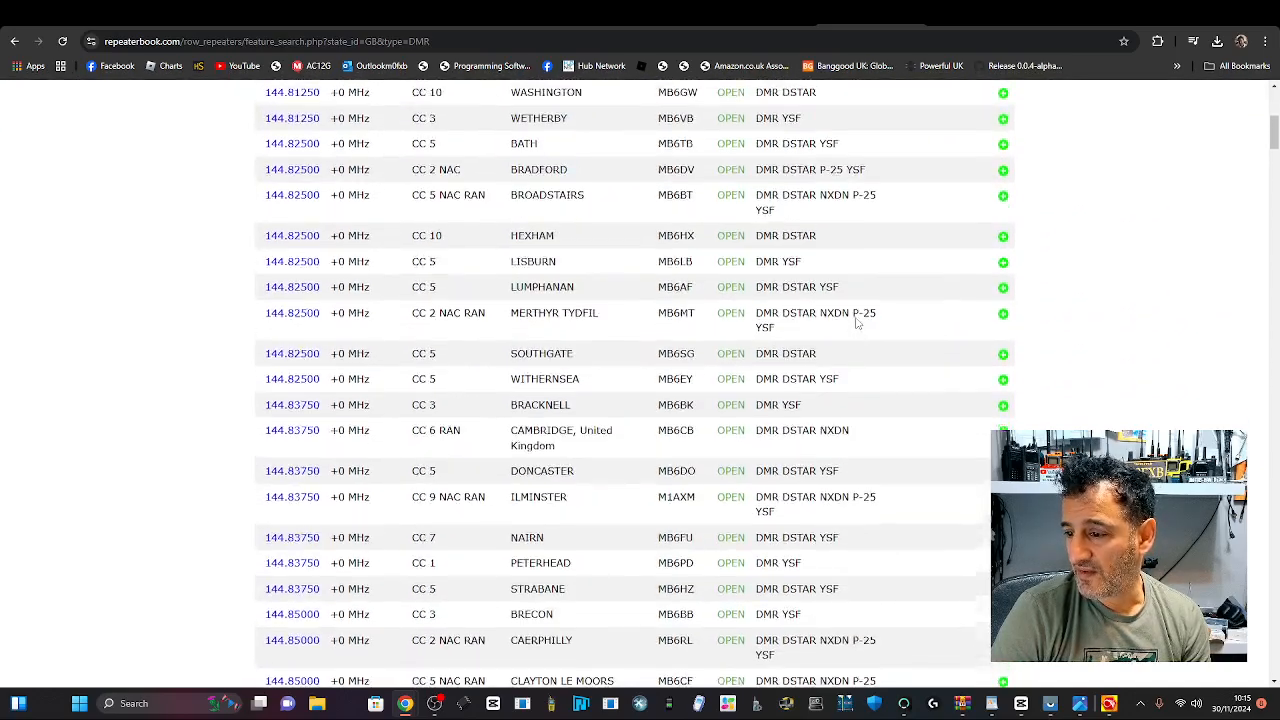
Step: Open the Anytone AT-D878 Channel File export settings for the listed DMR repeaters
scroll(856, 323, "up", 3)
mouse_move(275, 123)
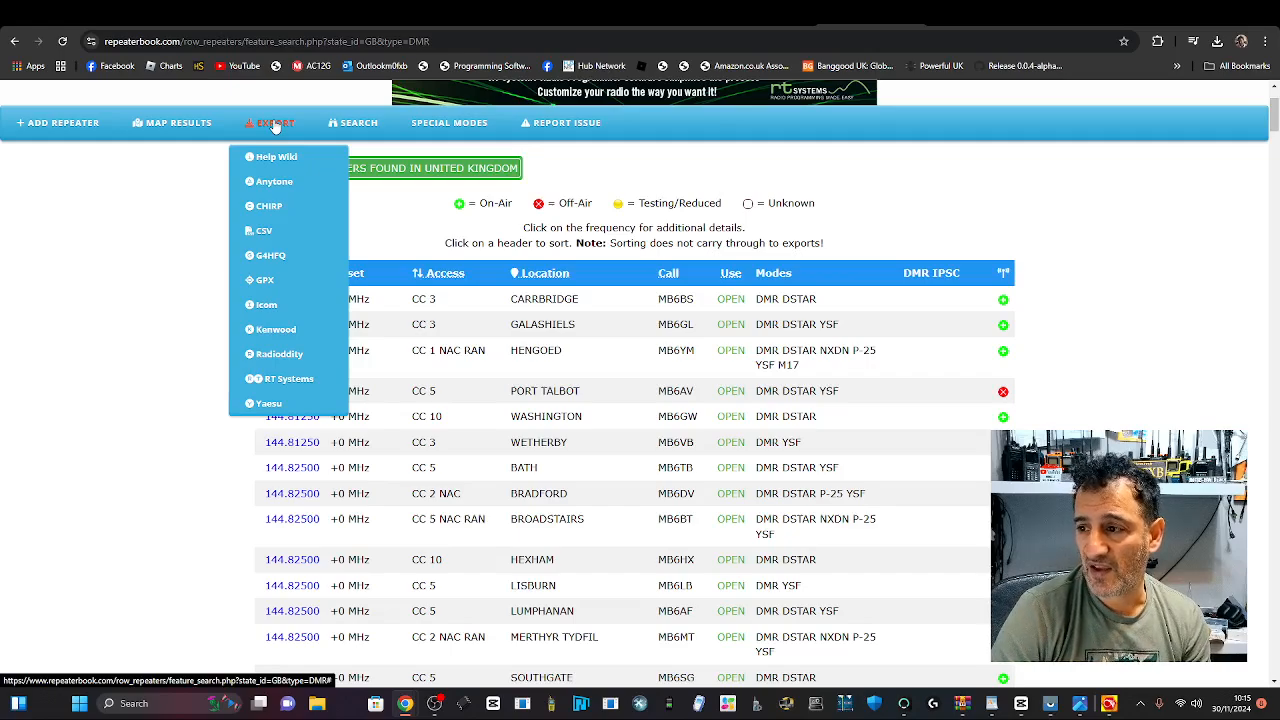
mouse_move(270, 187)
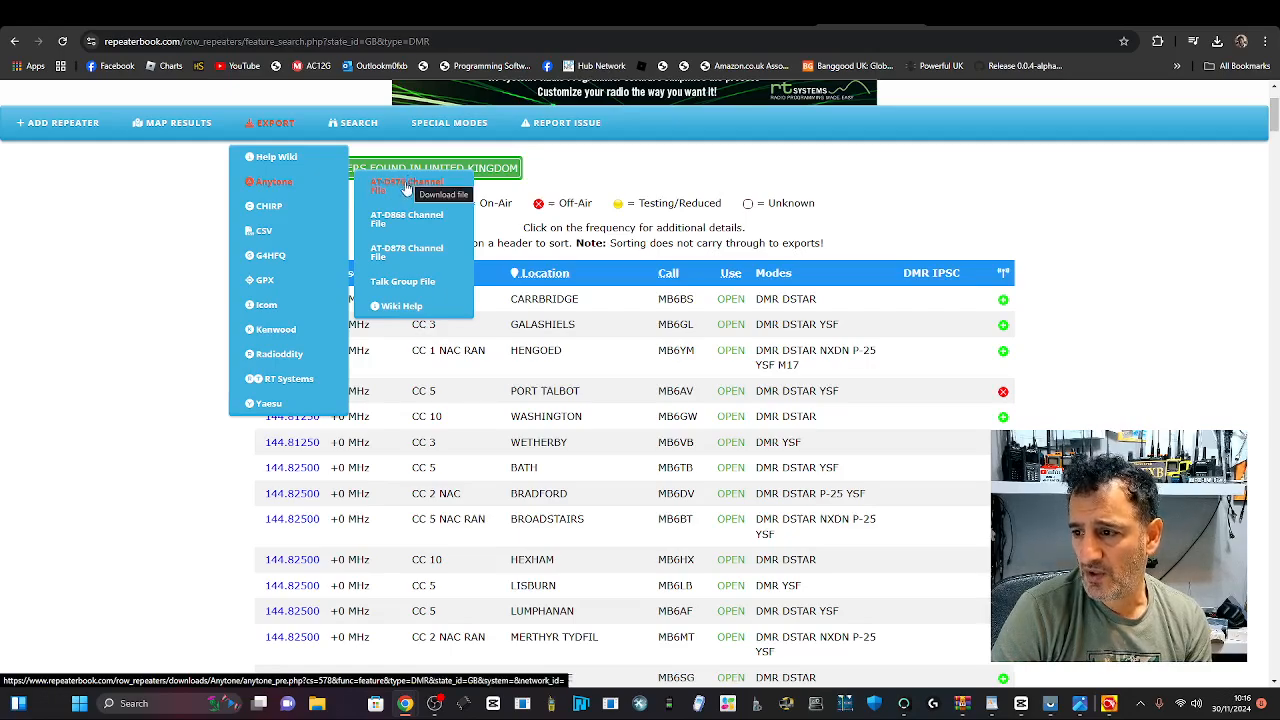
left_click(398, 257)
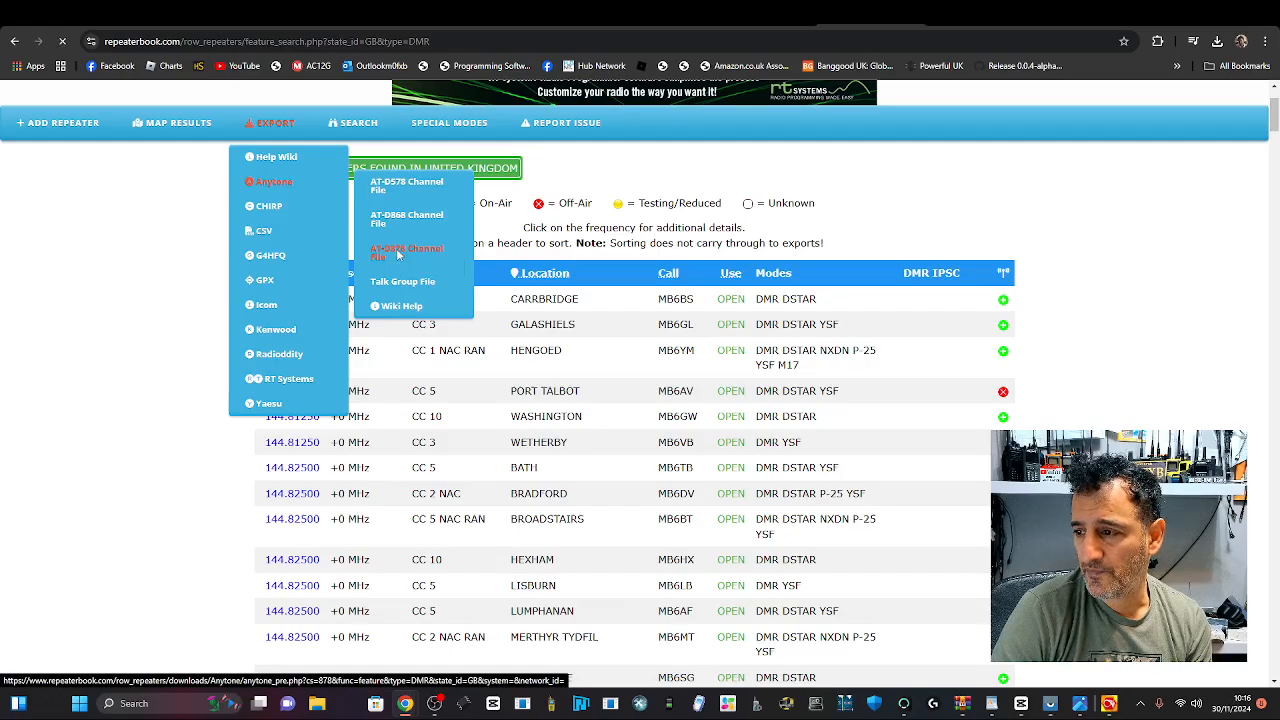
Step: Set the export's Memory Name 1 to Location City, Memory Name 2 to Frequency and Sort Order 1 to Location City
scroll(520, 297, "down", 1)
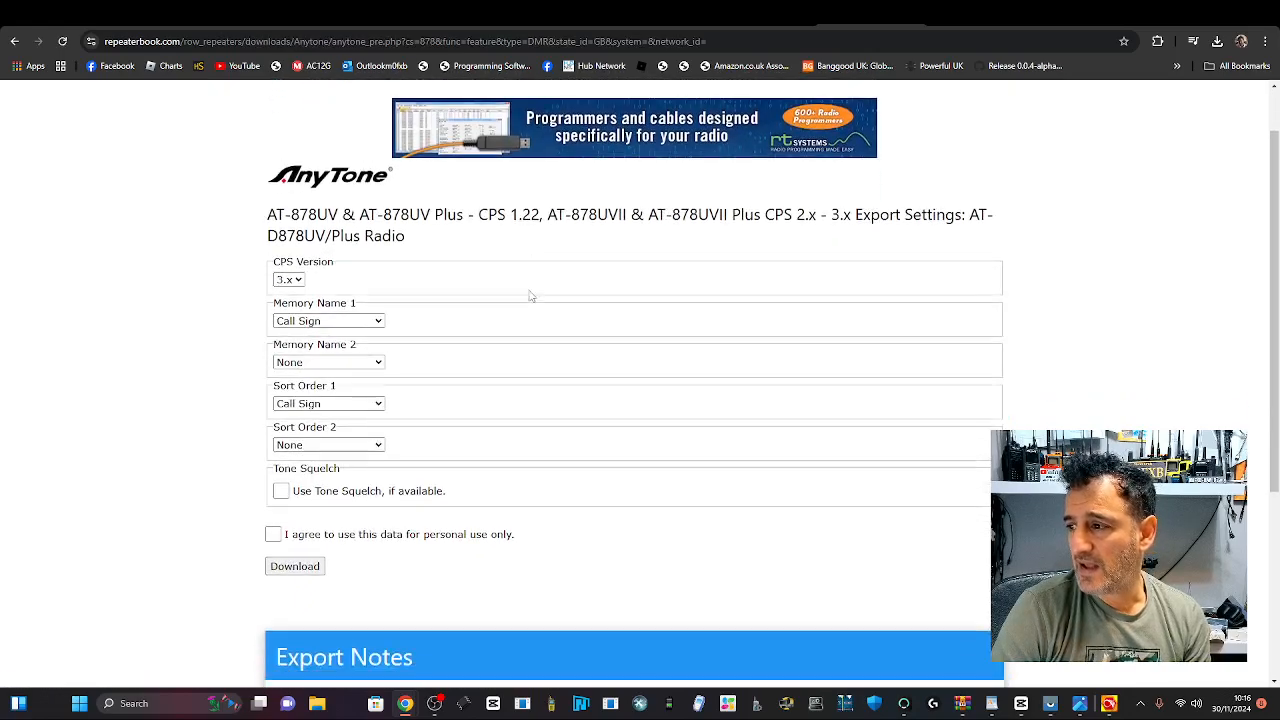
scroll(529, 281, "down", 1)
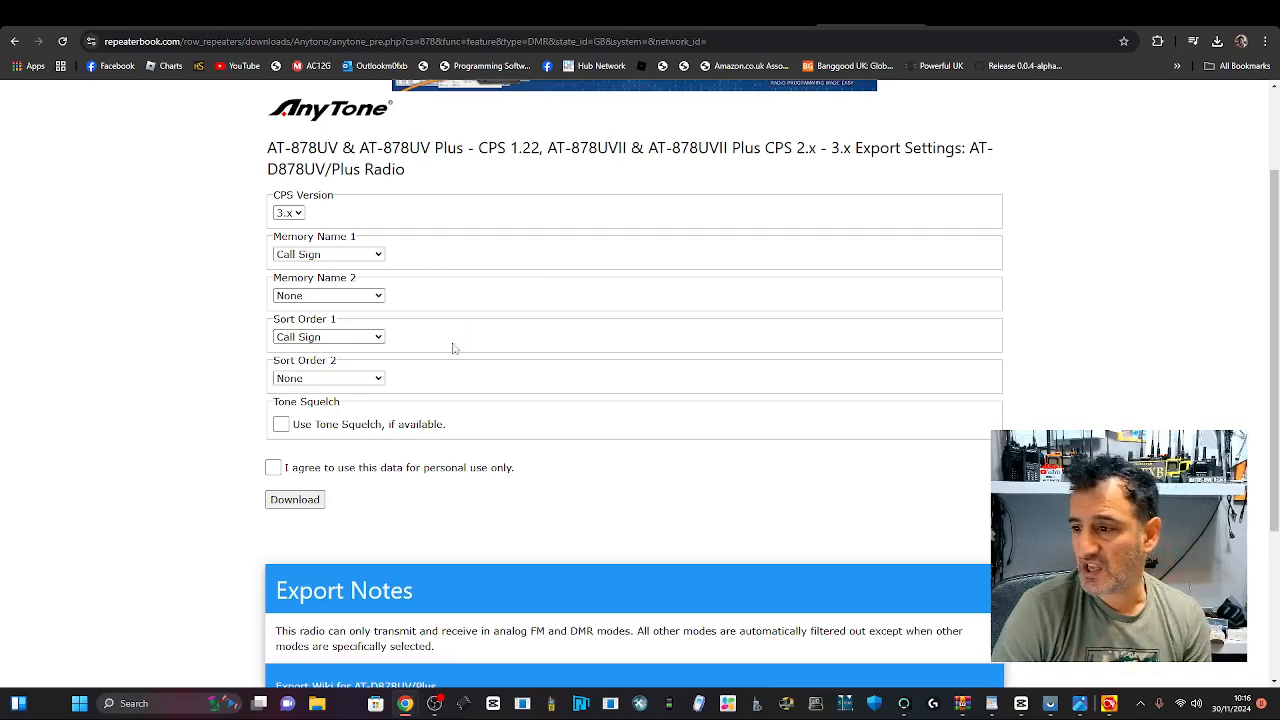
left_click(381, 298)
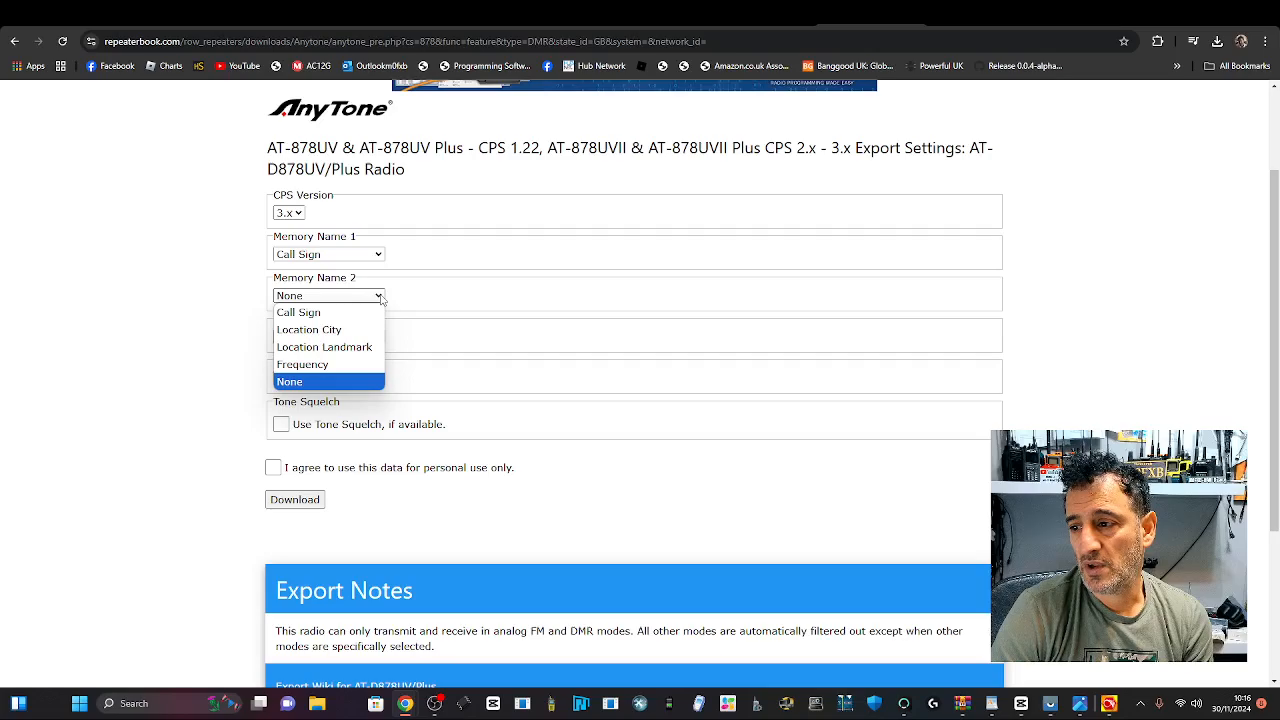
left_click(352, 366)
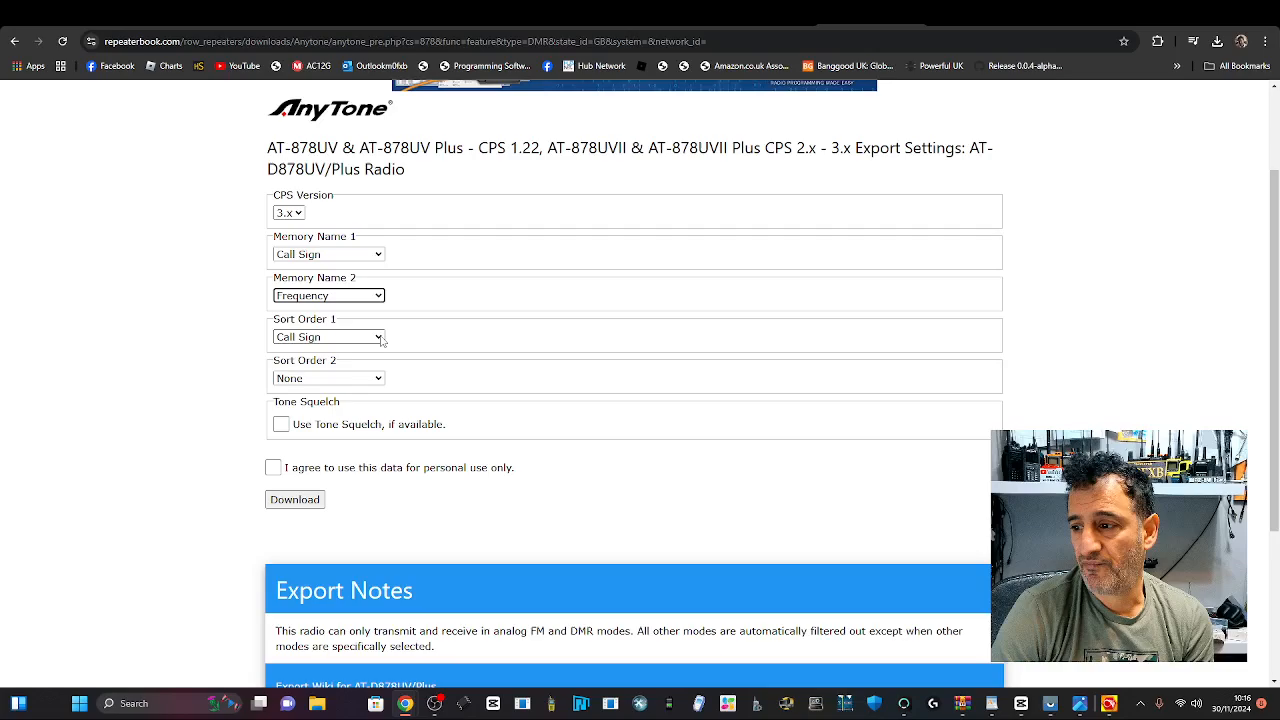
left_click(381, 338)
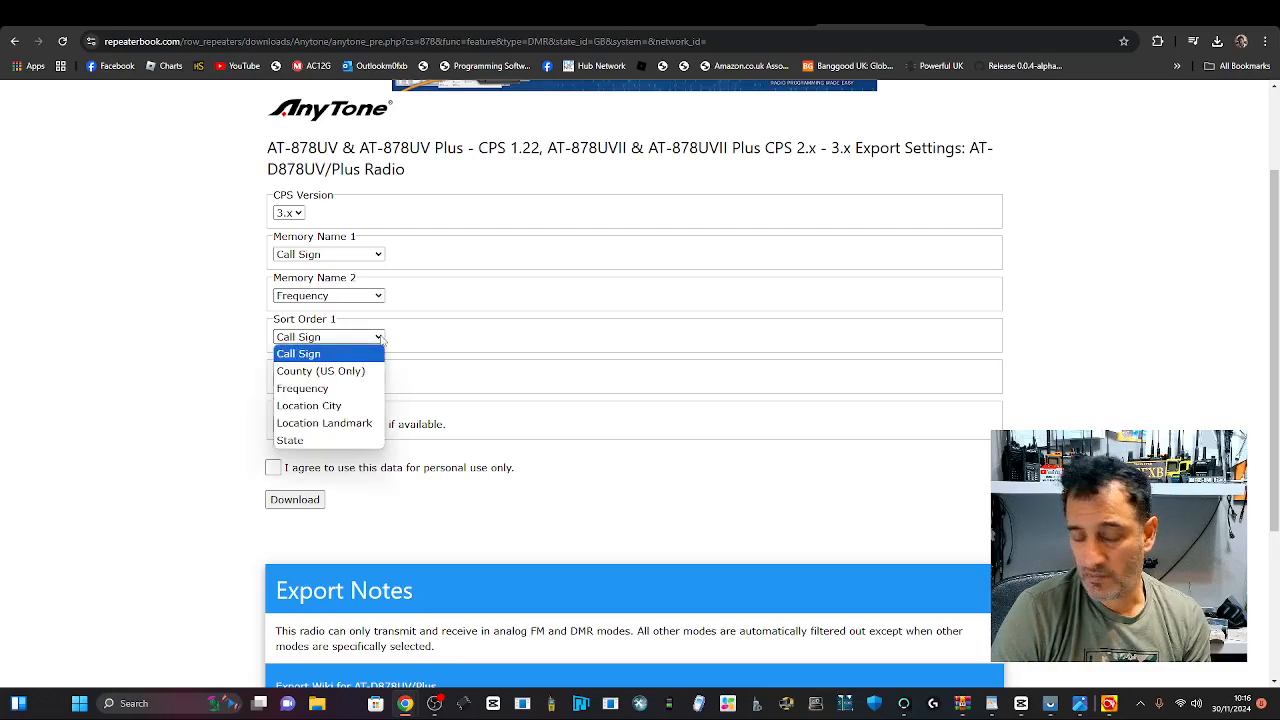
left_click(341, 406)
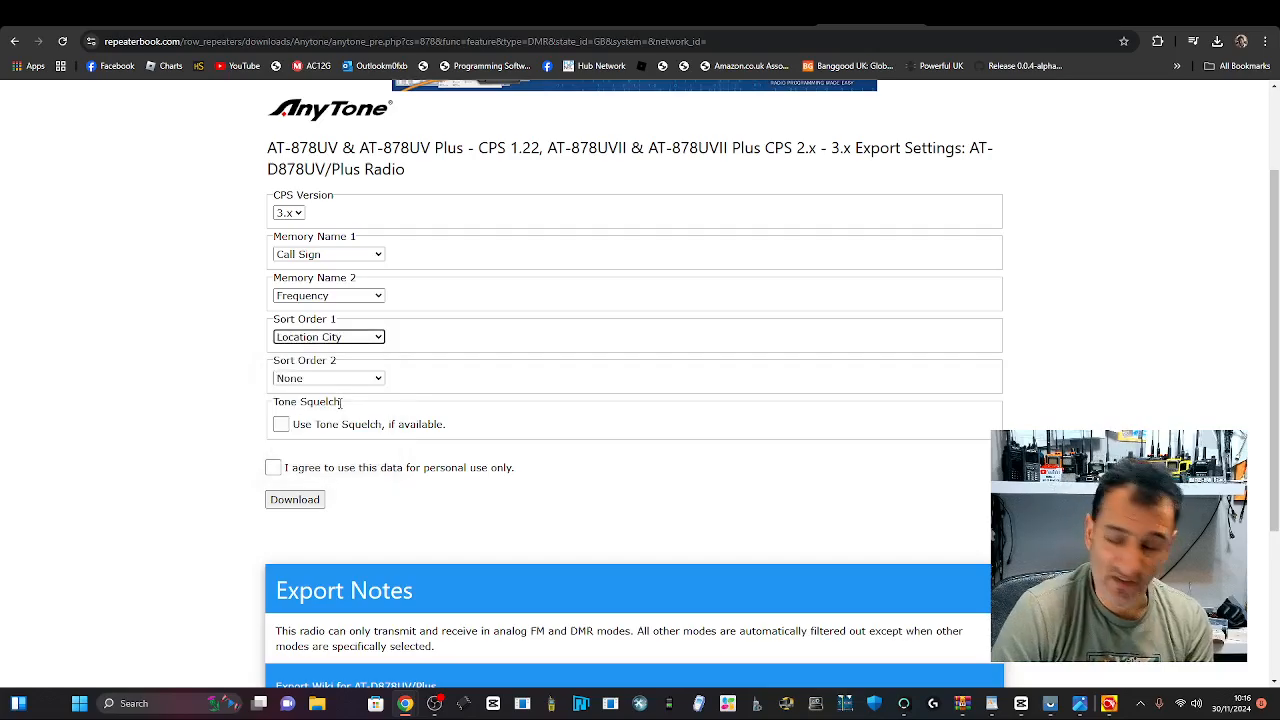
left_click(380, 256)
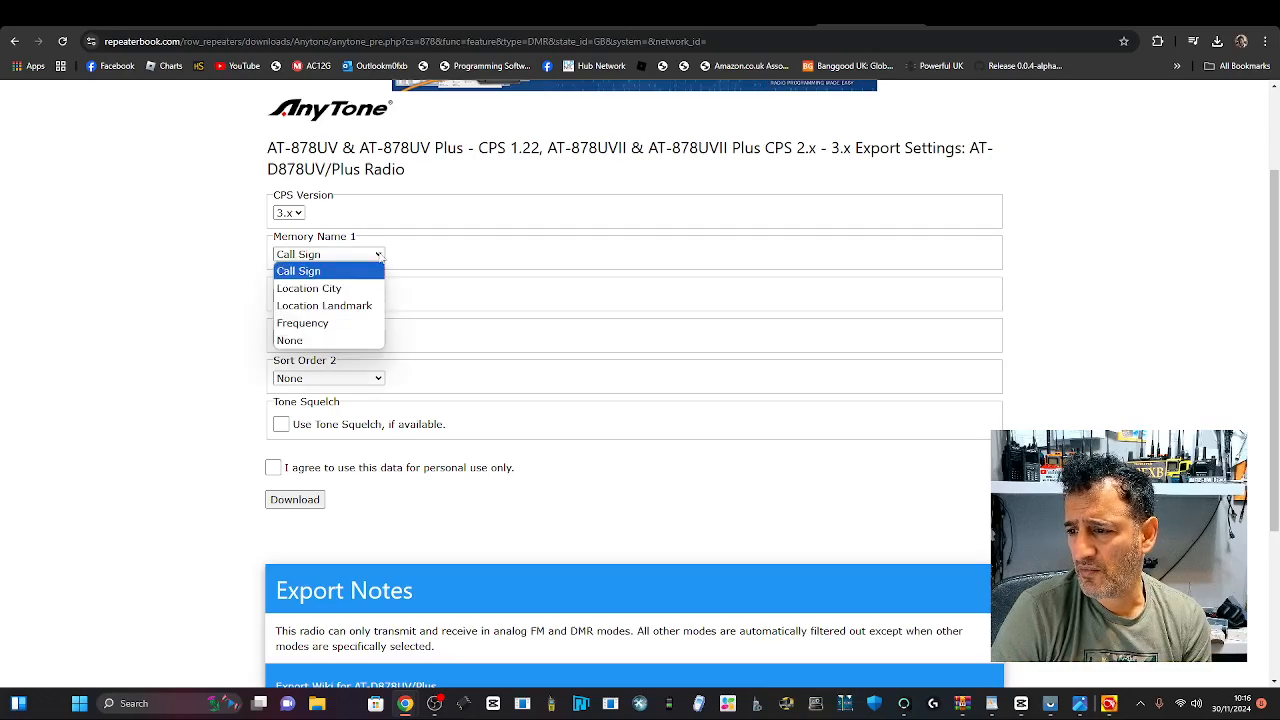
left_click(366, 288)
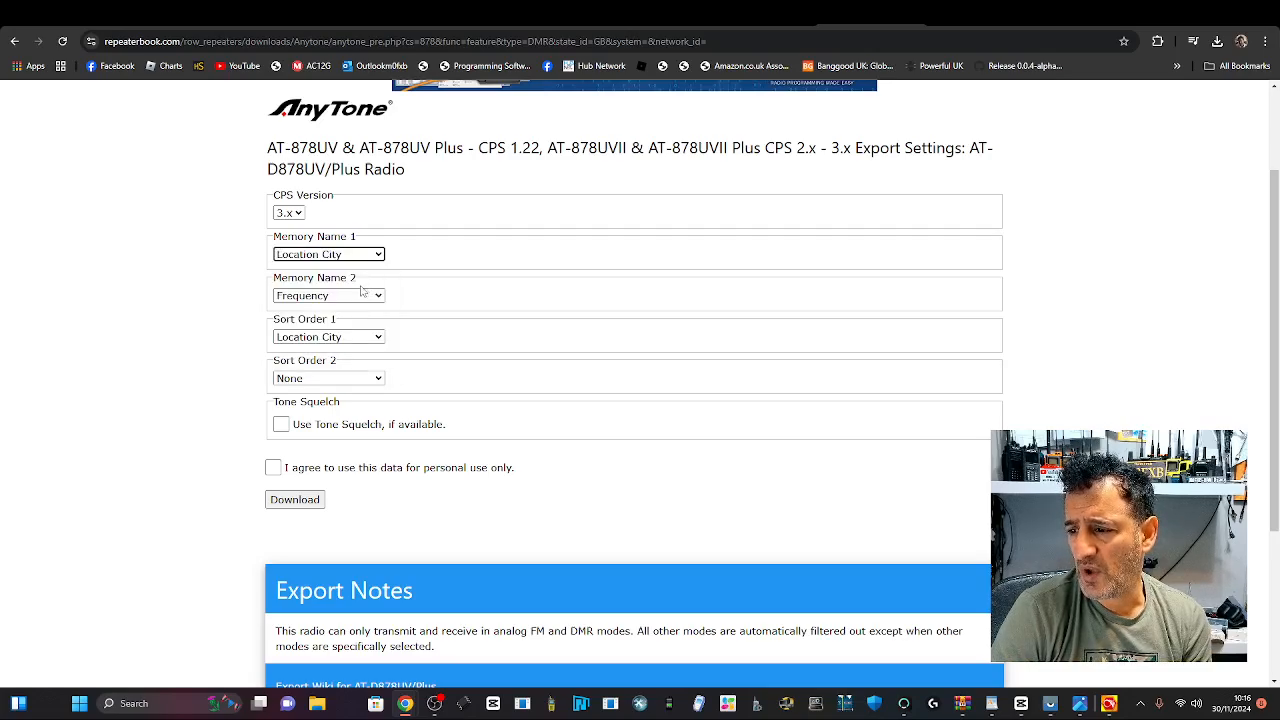
Step: Agree to use the data for personal use only and download the Anytone channel file
left_click(274, 468)
left_click(296, 500)
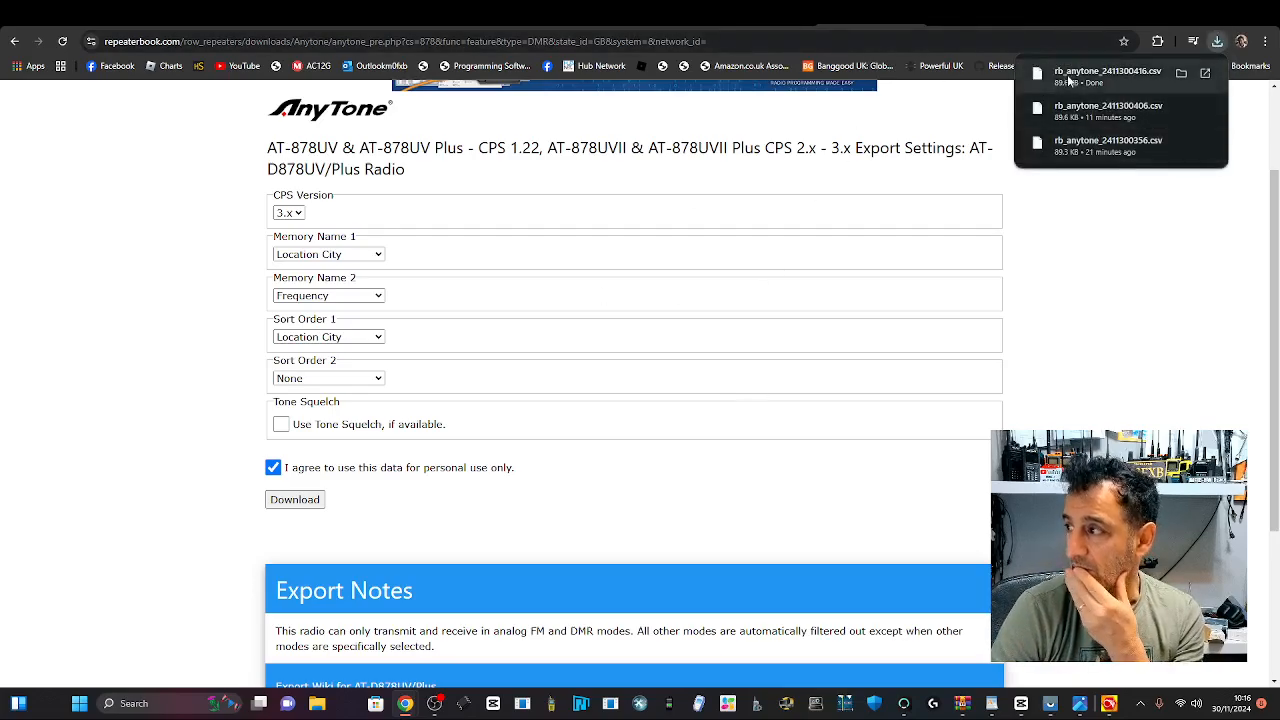
Step: Switch to the D878UVII programming software and open its Import window, accepting the CSV compatibility notice
left_click(1108, 700)
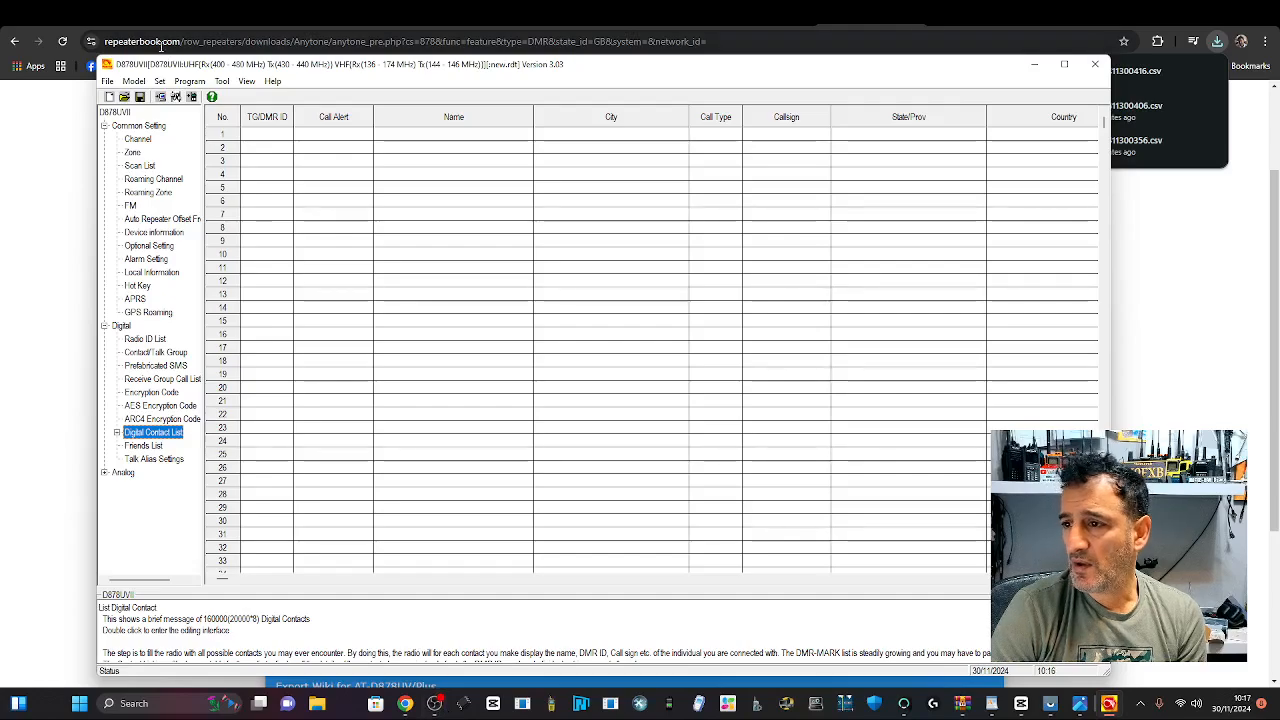
left_click(189, 81)
mouse_move(222, 81)
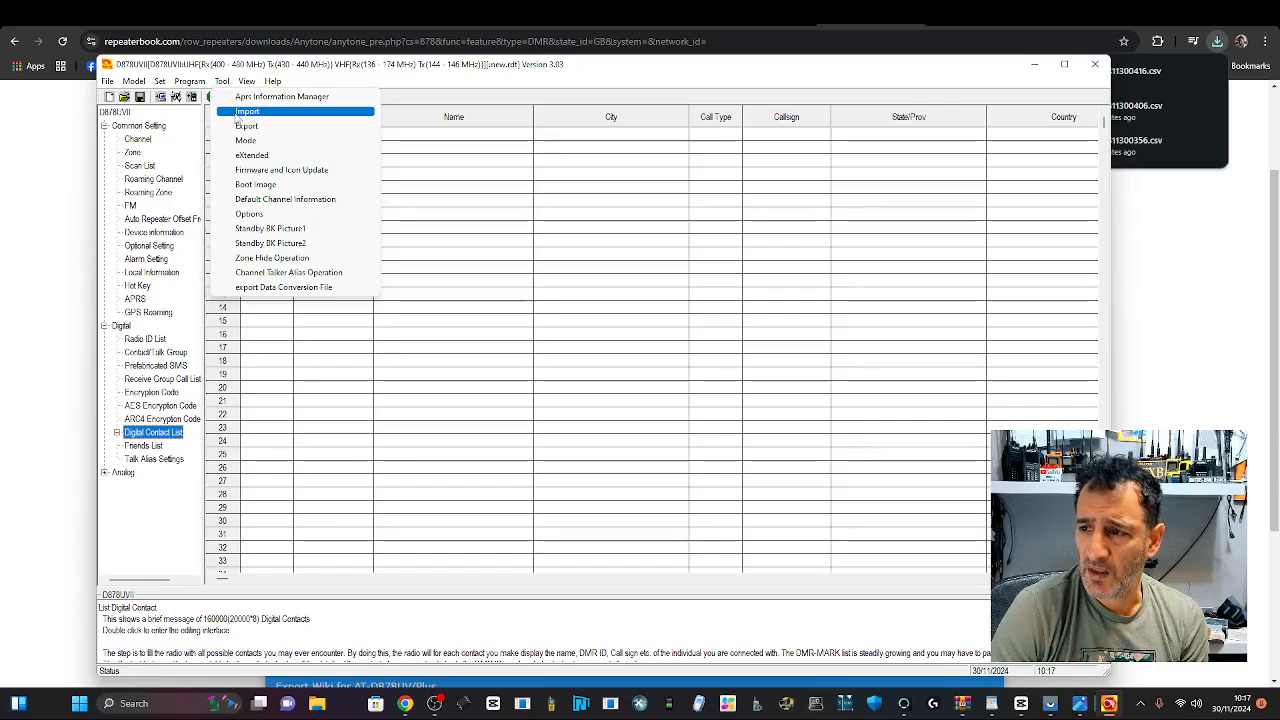
left_click(240, 112)
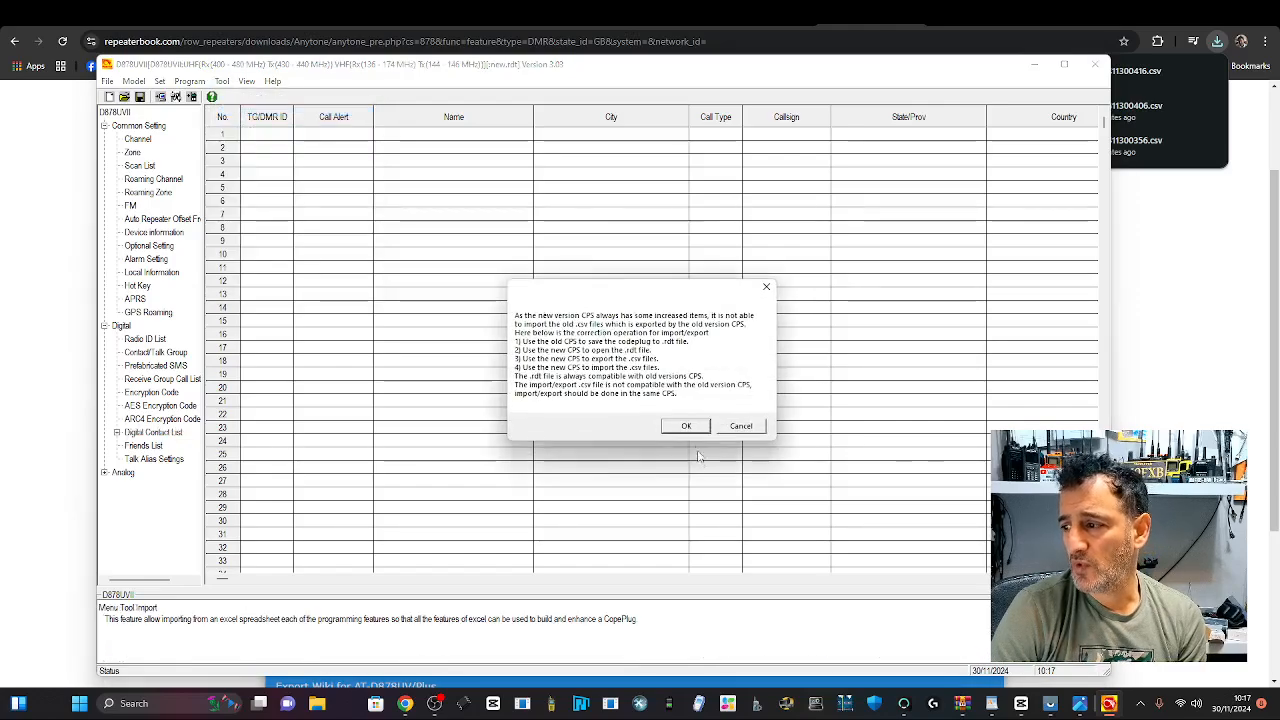
left_click(686, 425)
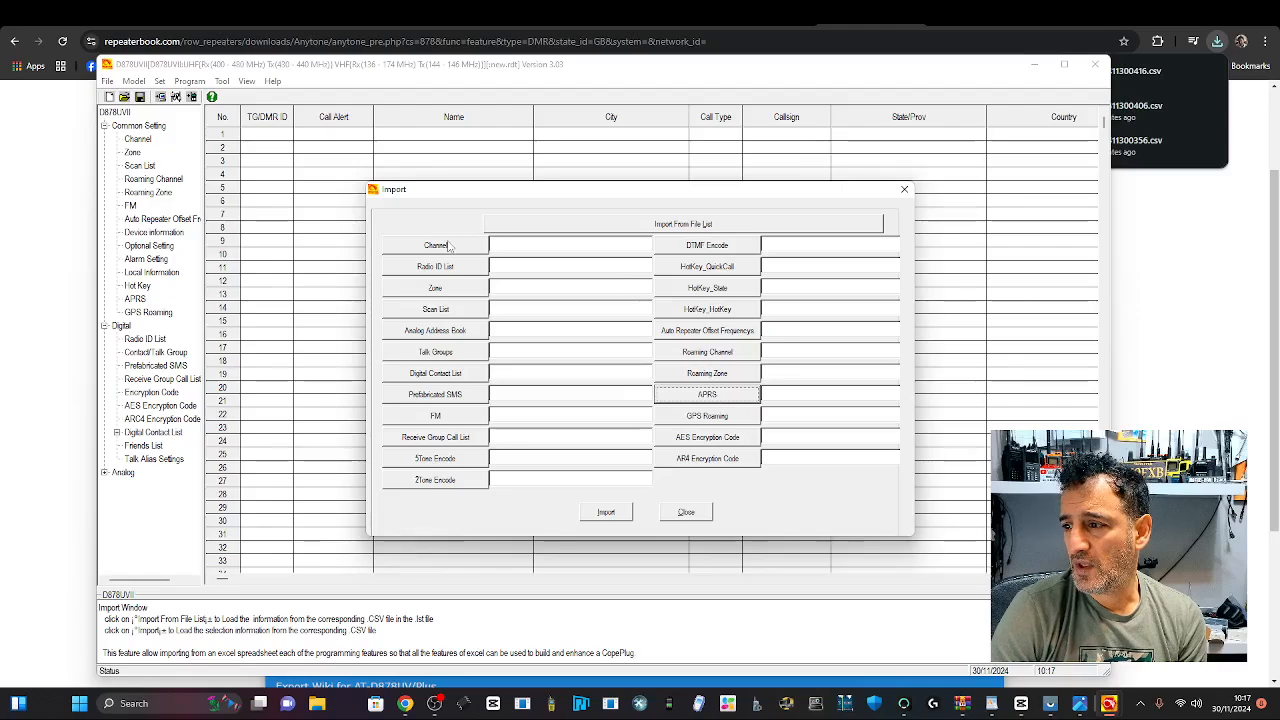
Step: Load rb_anytone_2411300416.csv from Downloads as the Channel data and import it
left_click(478, 245)
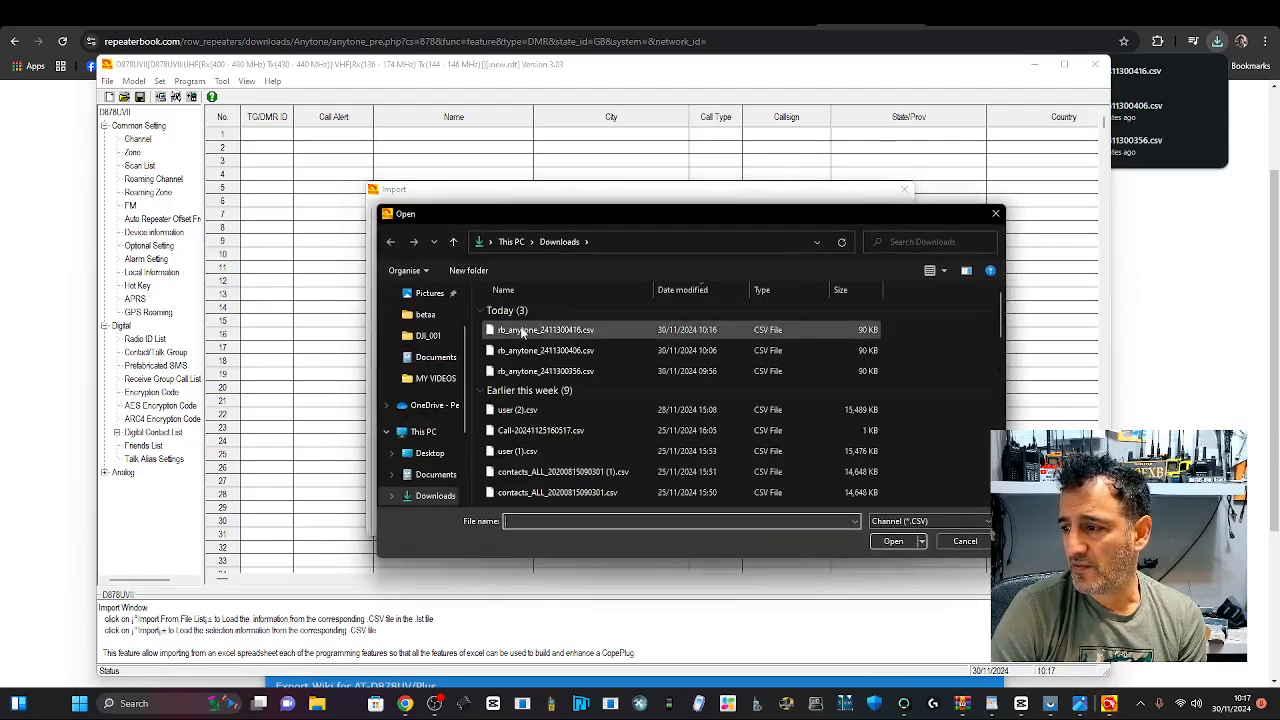
double_click(521, 332)
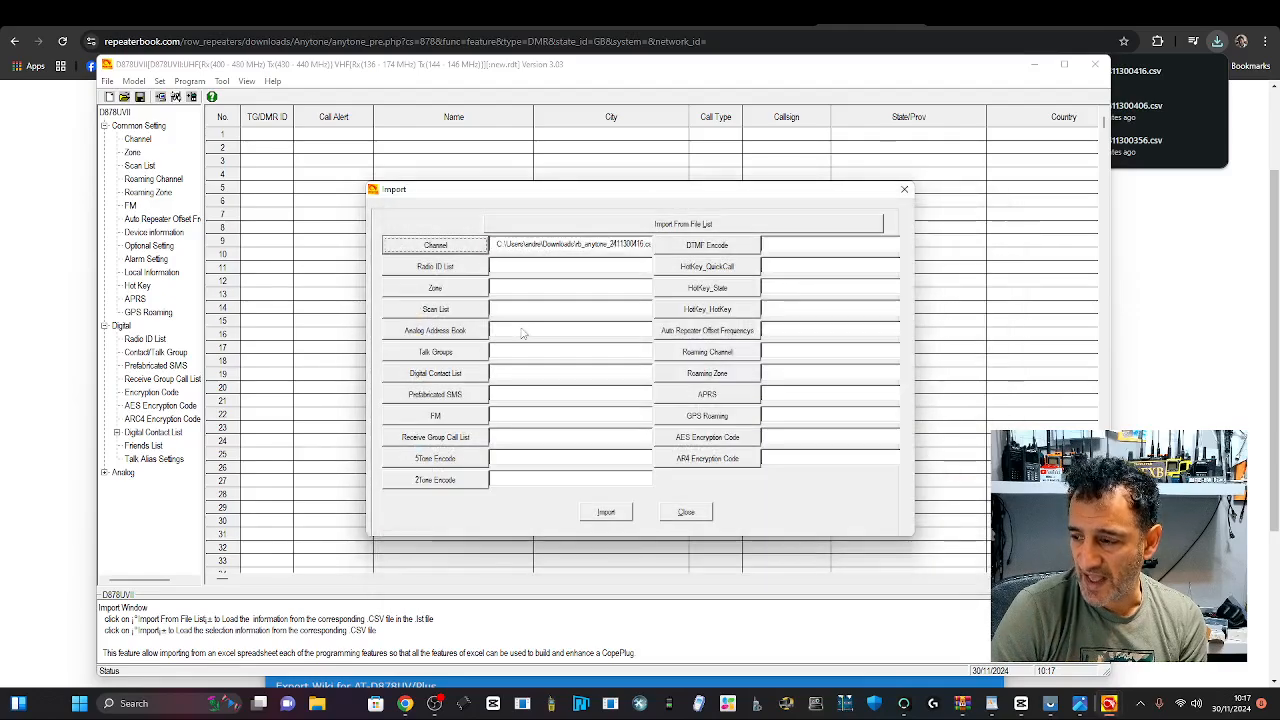
left_click(607, 514)
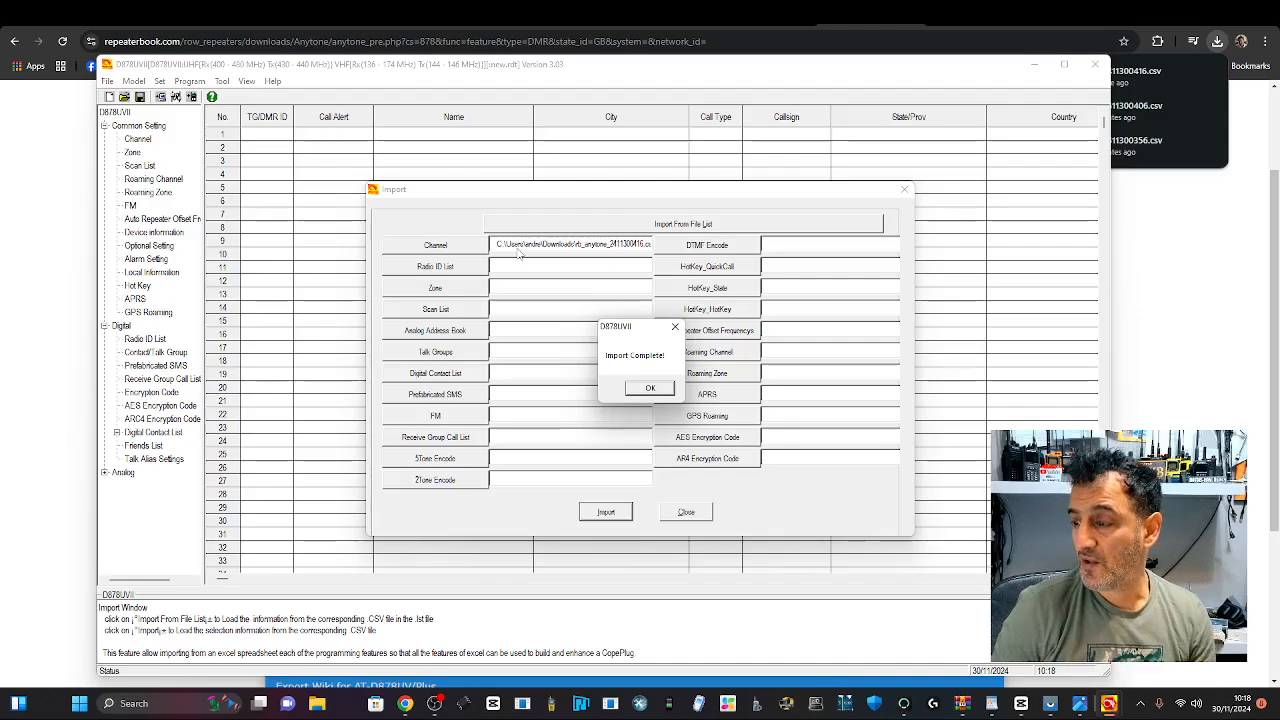
Step: Acknowledge the completed import and open the Channel list of the codeplug
left_click(650, 388)
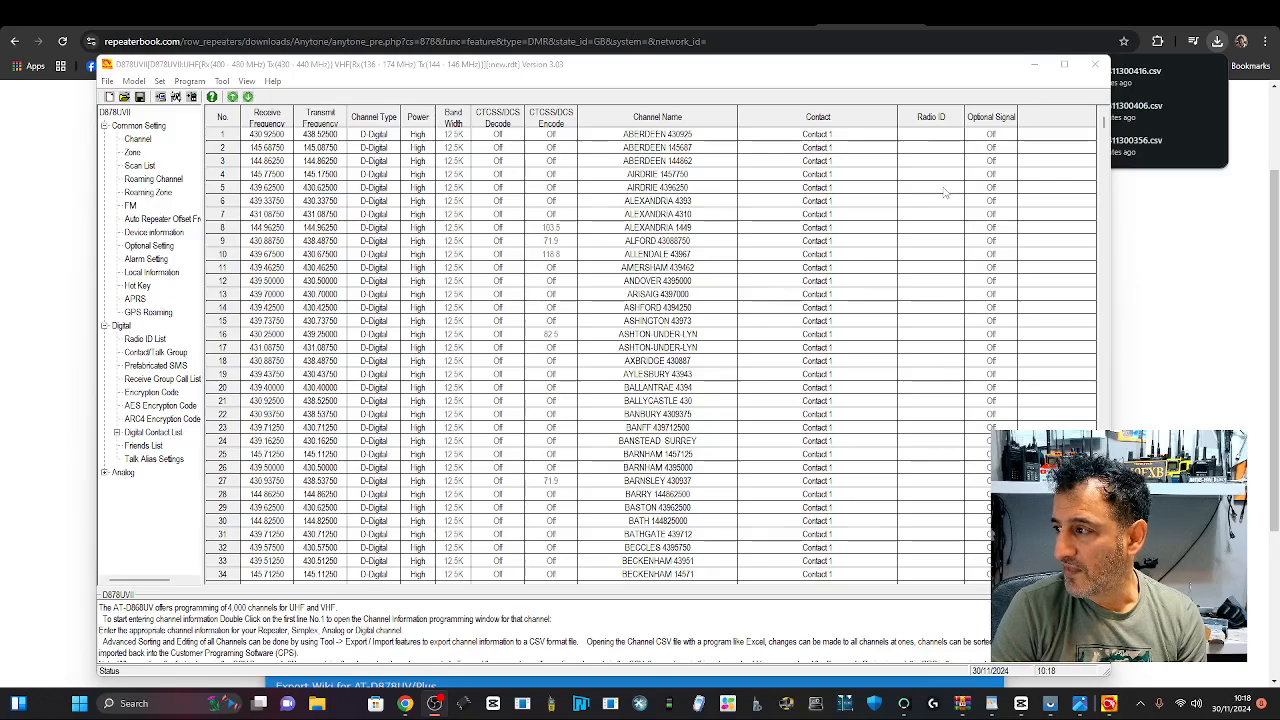
left_click(157, 150)
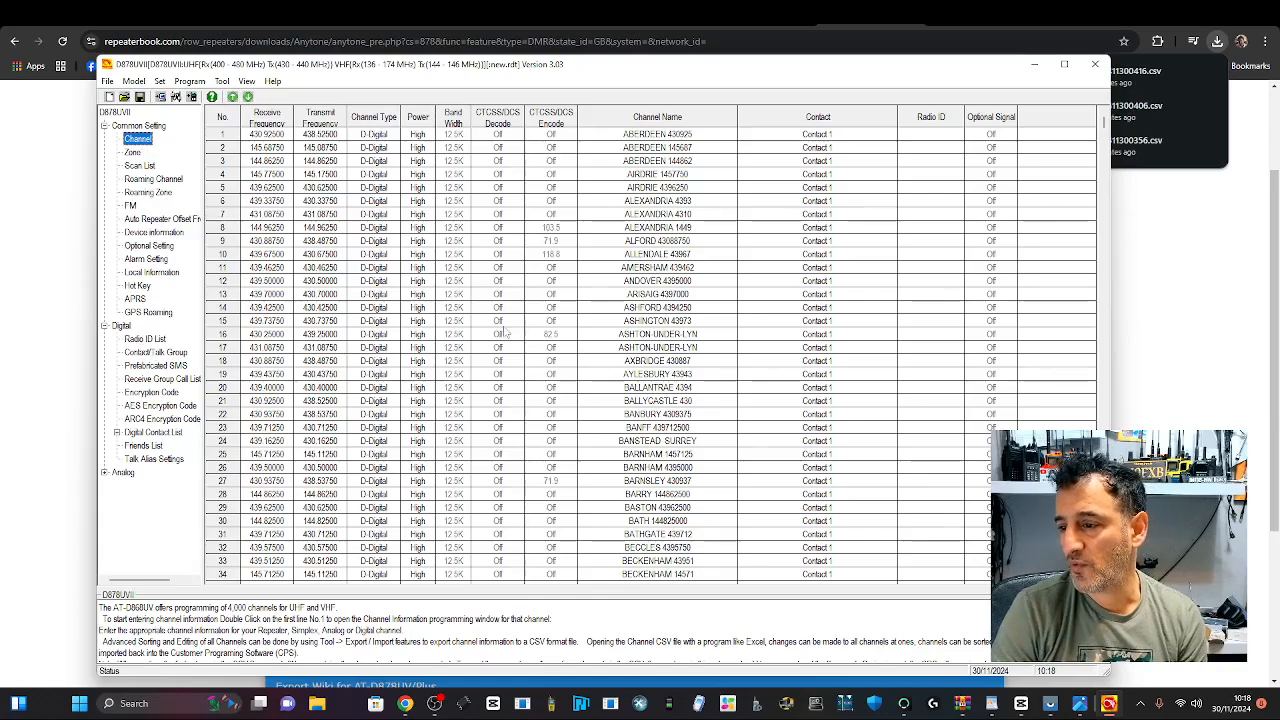
mouse_move(1104, 125)
left_mouse_down()
mouse_move(1108, 316)
mouse_move(1105, 122)
left_mouse_up()
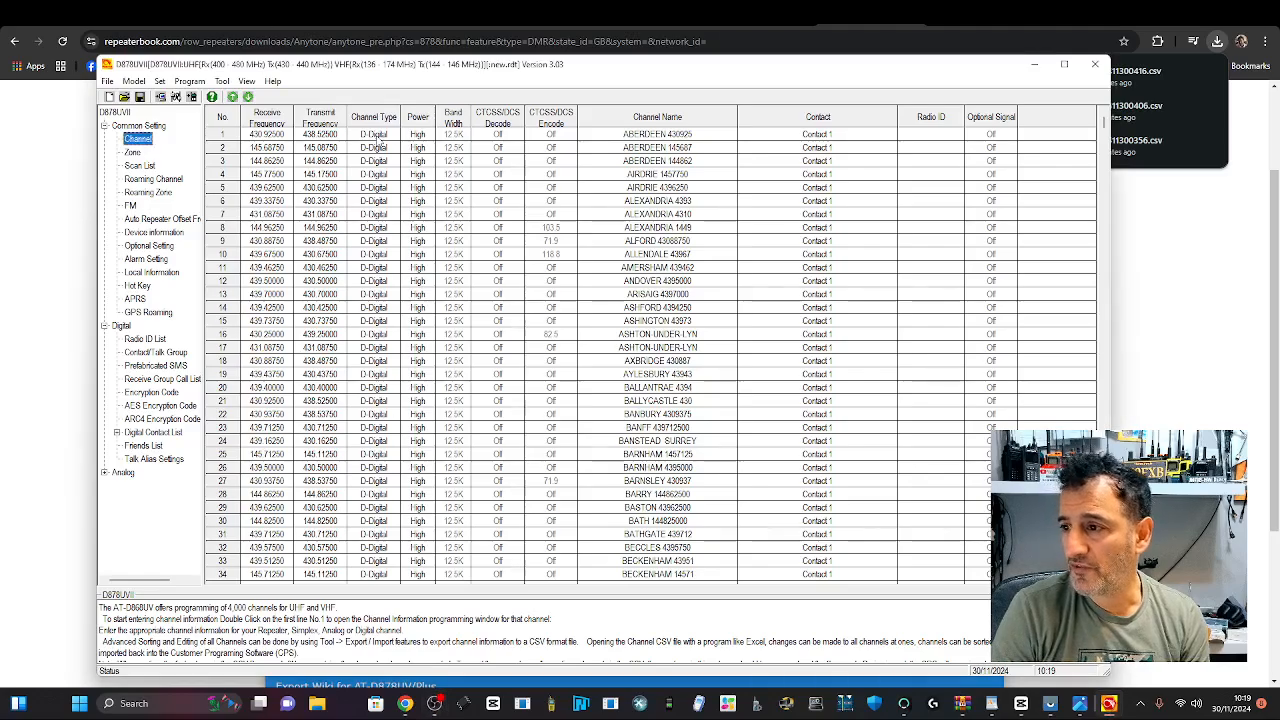
Step: Inspect the channel information of the first channel, ABERDEEN 430925, and close it
double_click(380, 134)
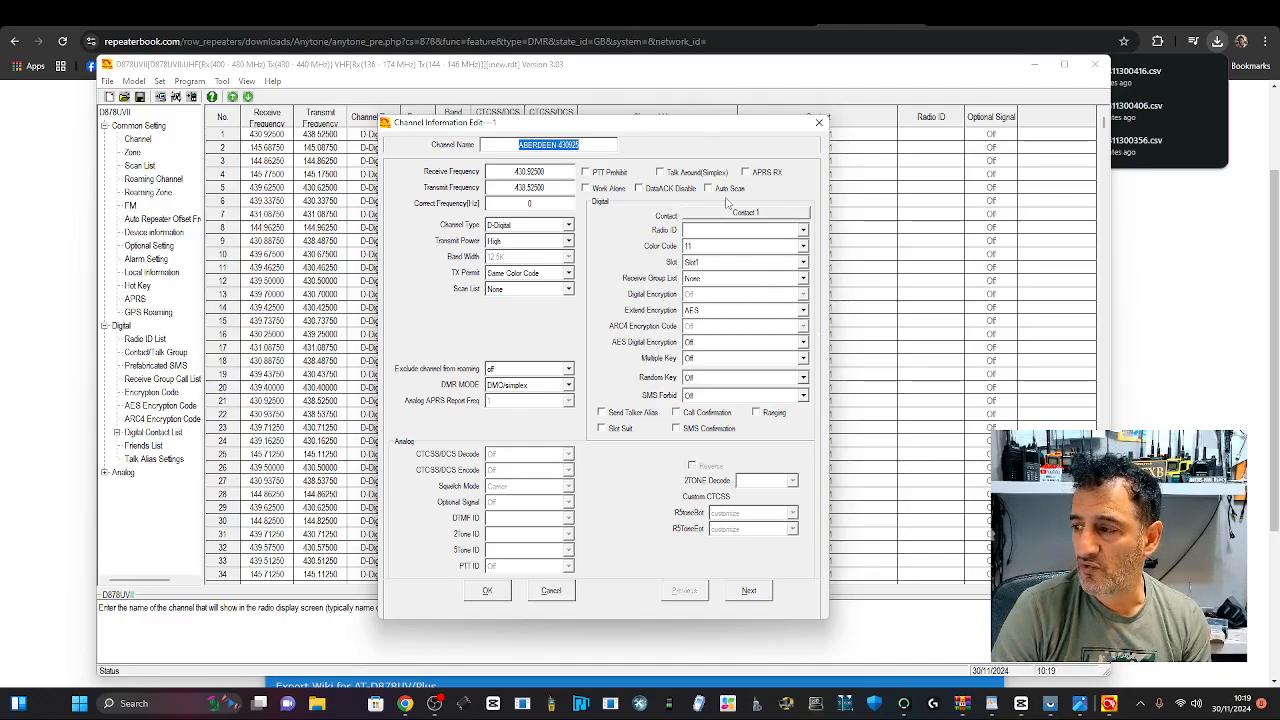
left_click(440, 712)
left_click(440, 712)
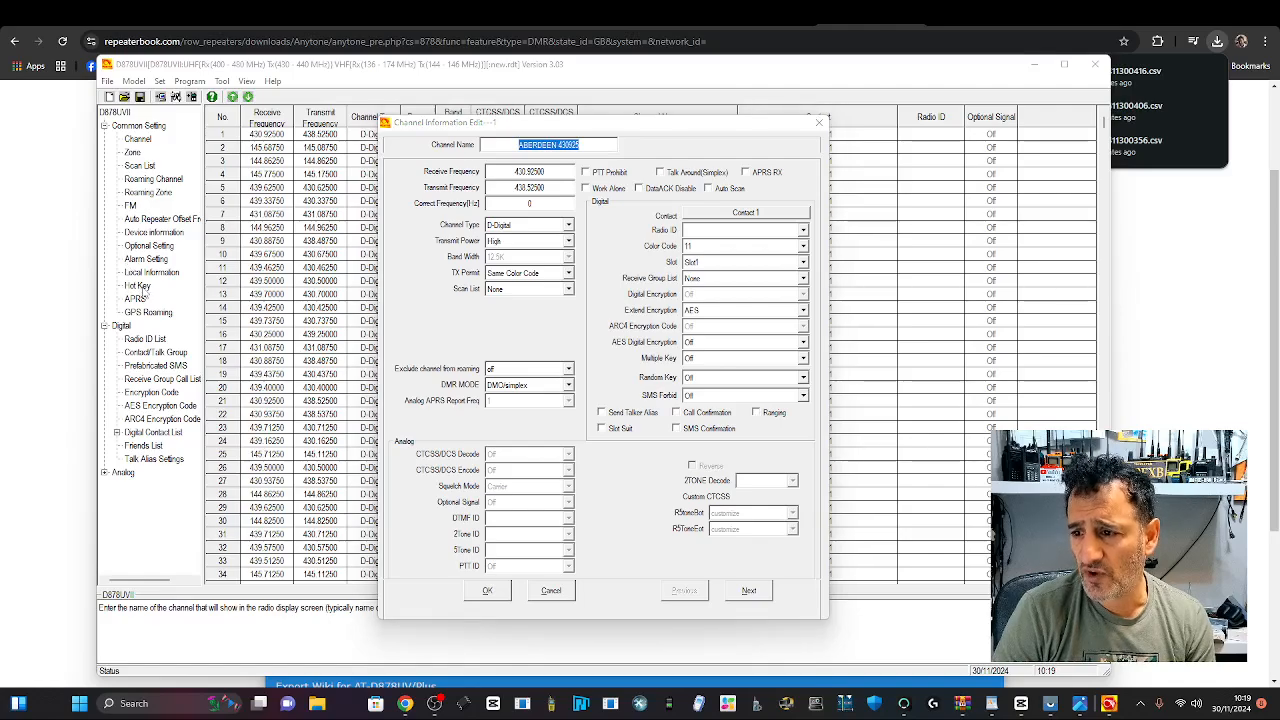
left_click(819, 122)
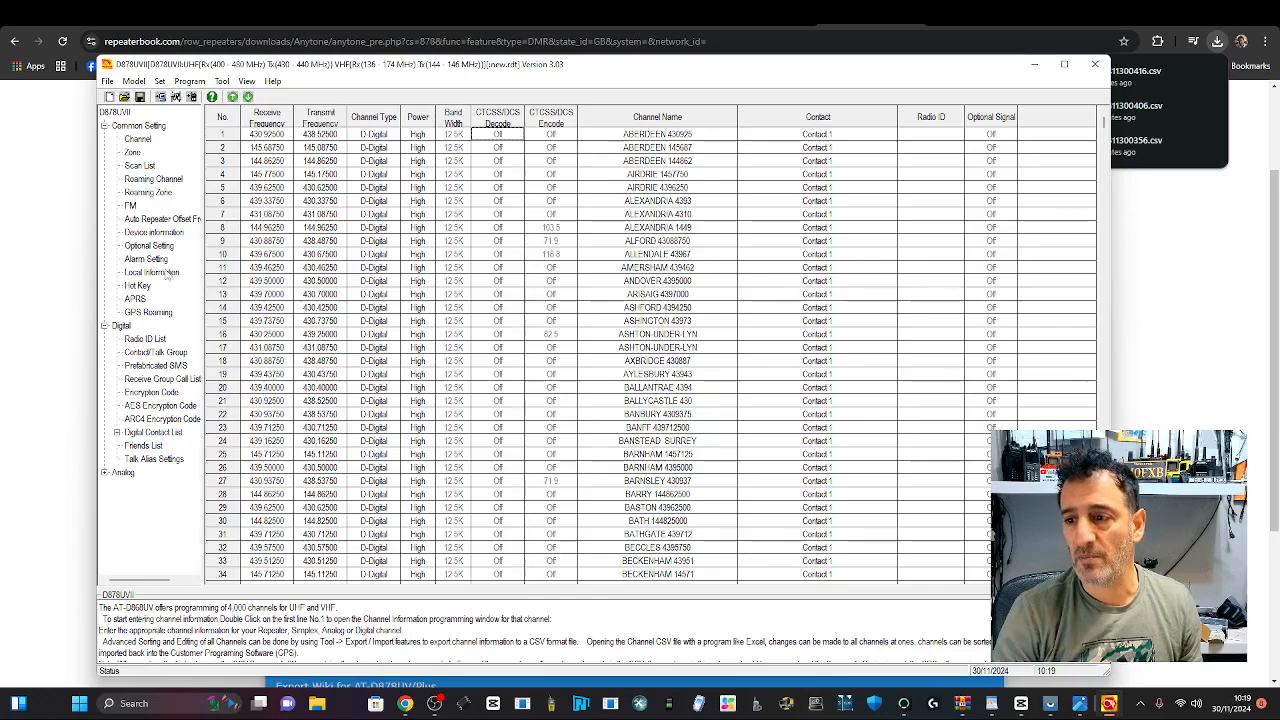
scroll(156, 247, "right", 2)
scroll(156, 247, "left", 2)
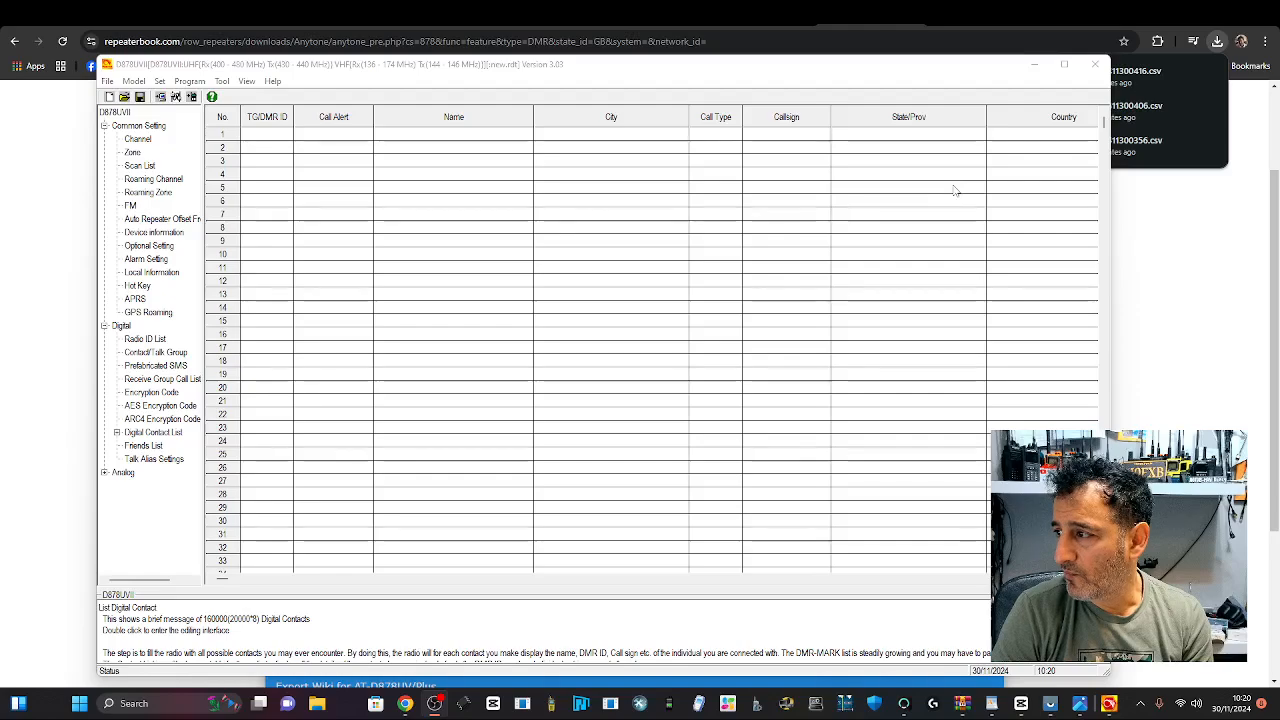
Step: Open the first empty entry of the Digital Contact List and name it WORLD WIDE 91
left_click(241, 397)
double_click(148, 433)
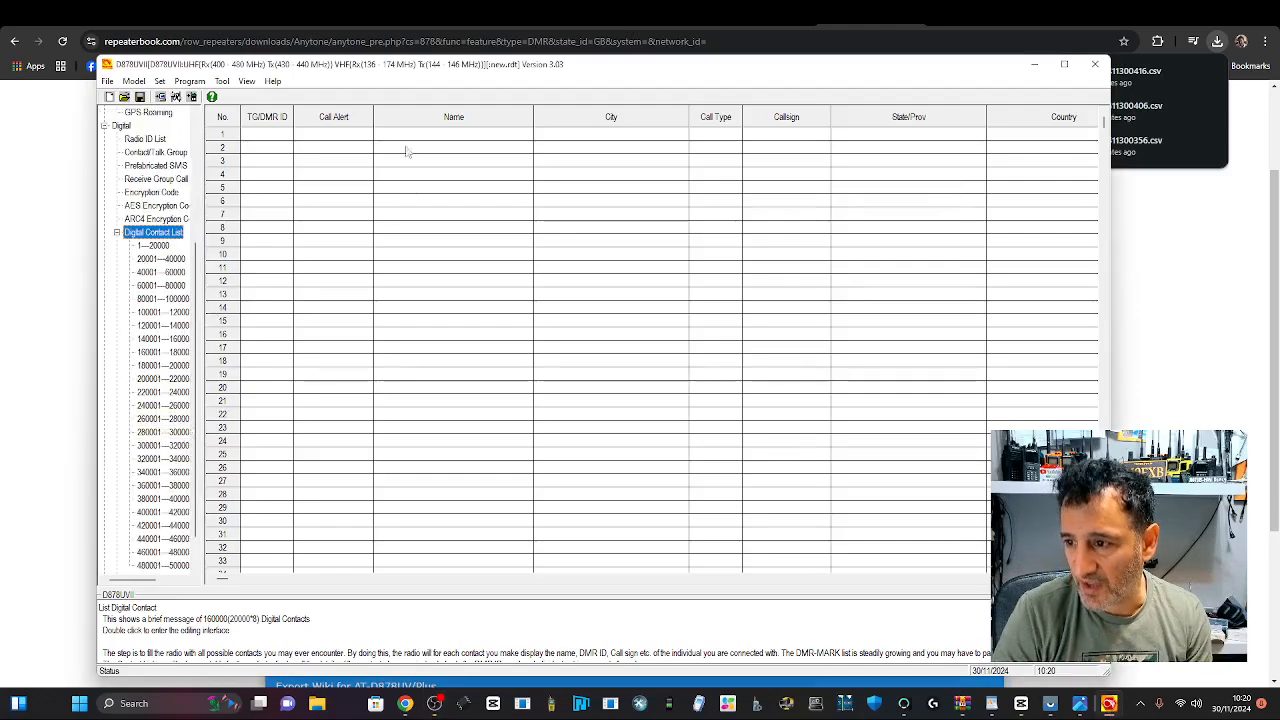
double_click(261, 141)
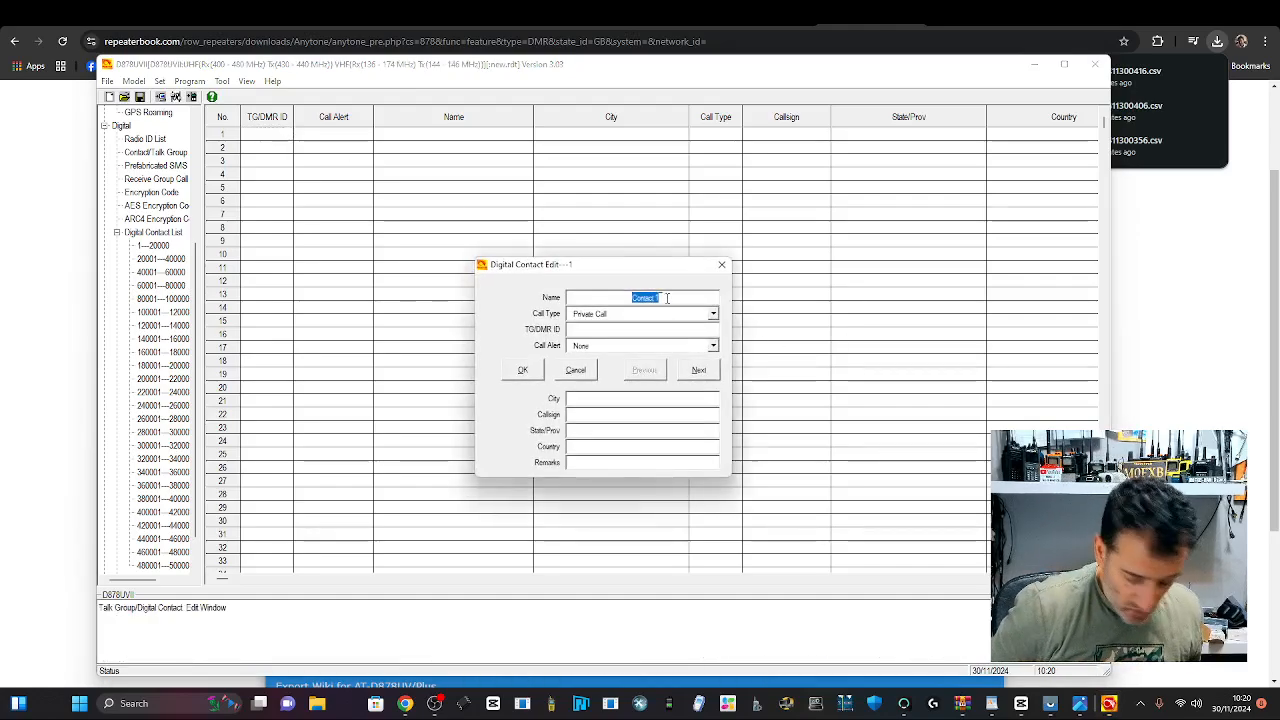
type("M0R")
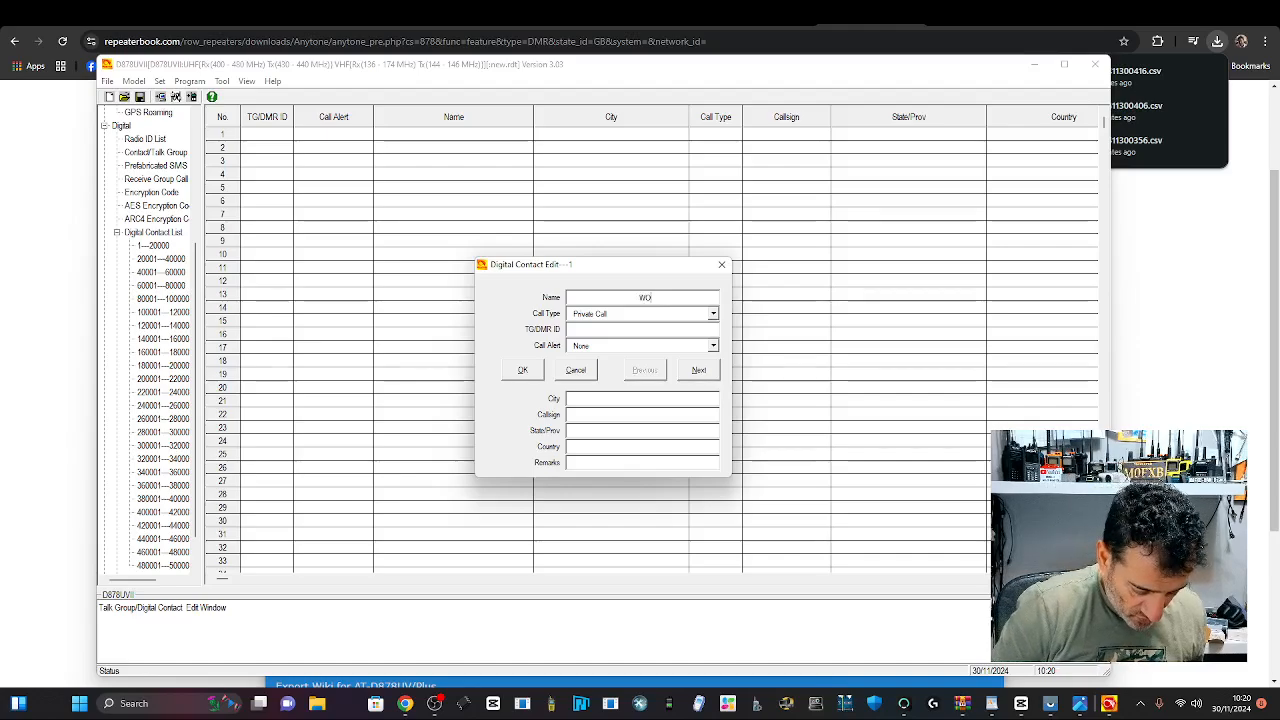
type("LD")
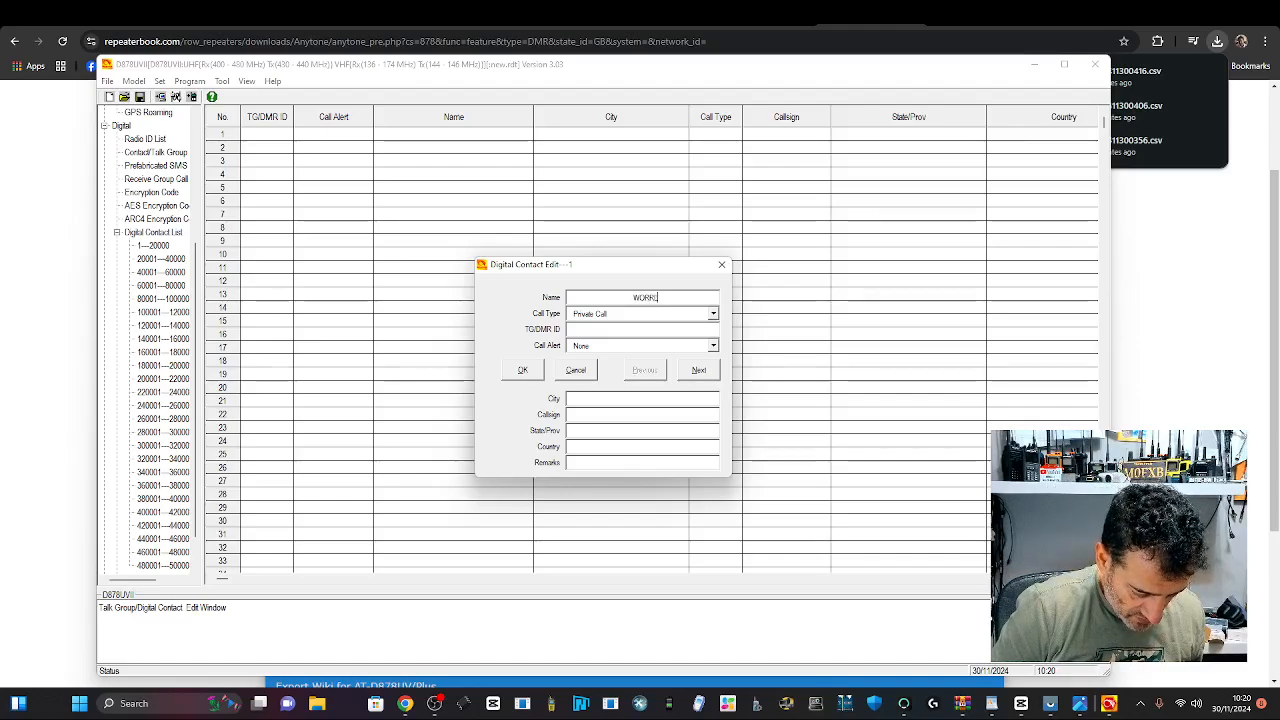
key("BackSpace")
key("BackSpace")
key("BackSpace")
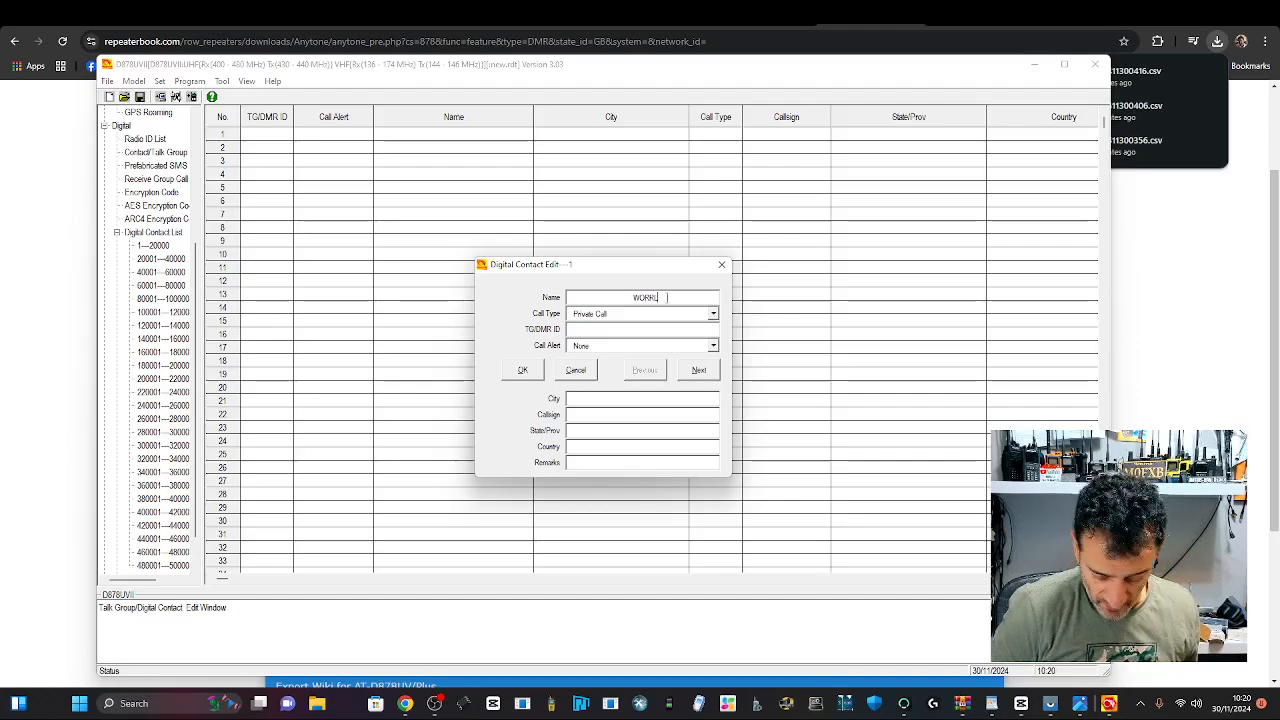
type("LD")
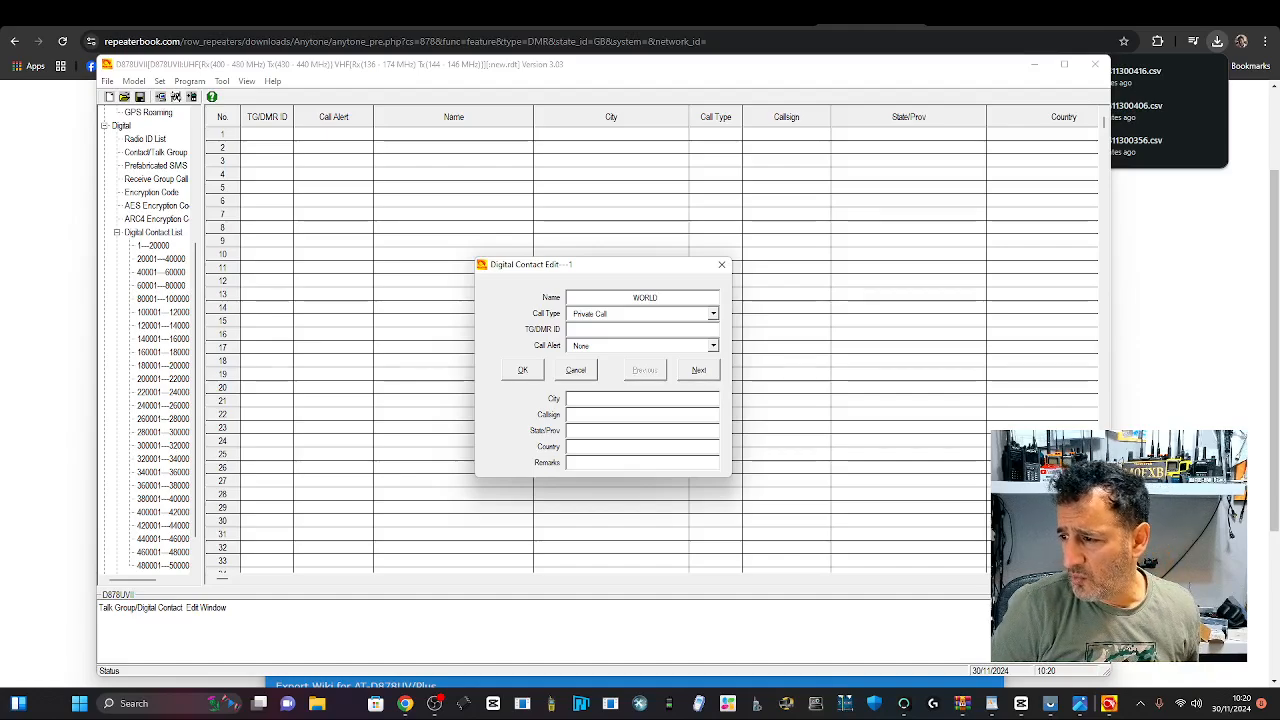
type(" WIDE")
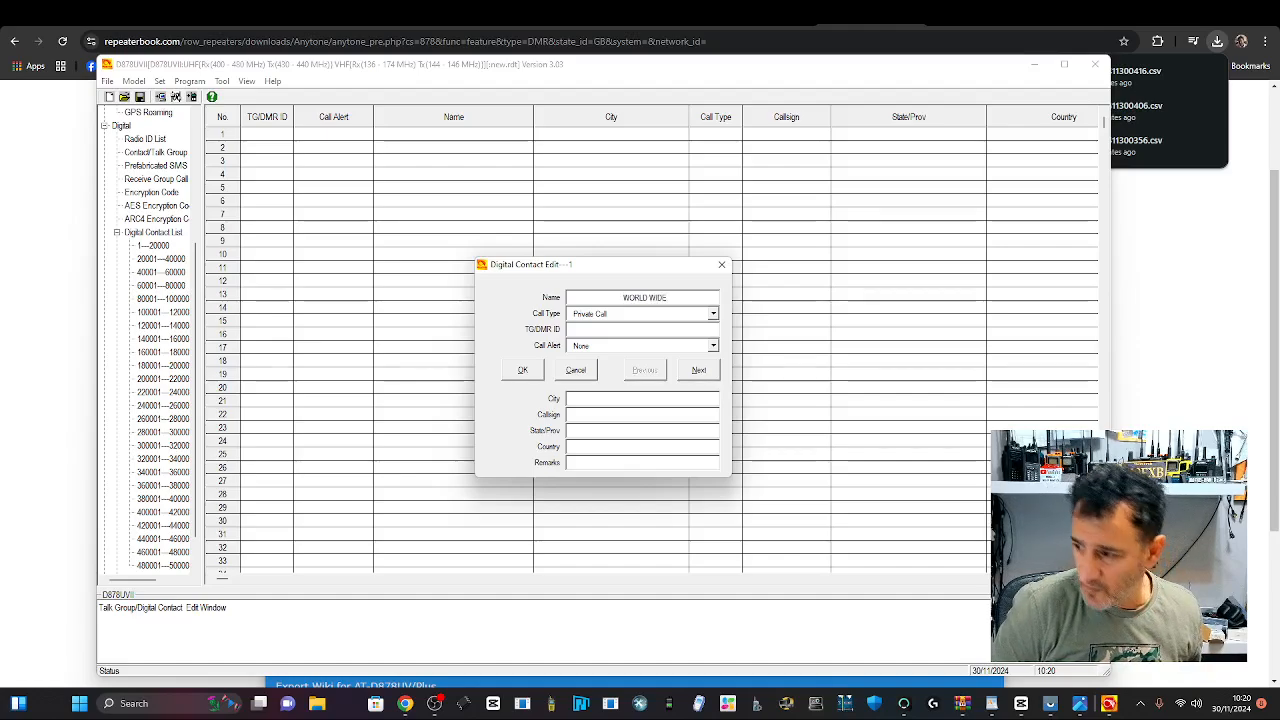
type(" 91")
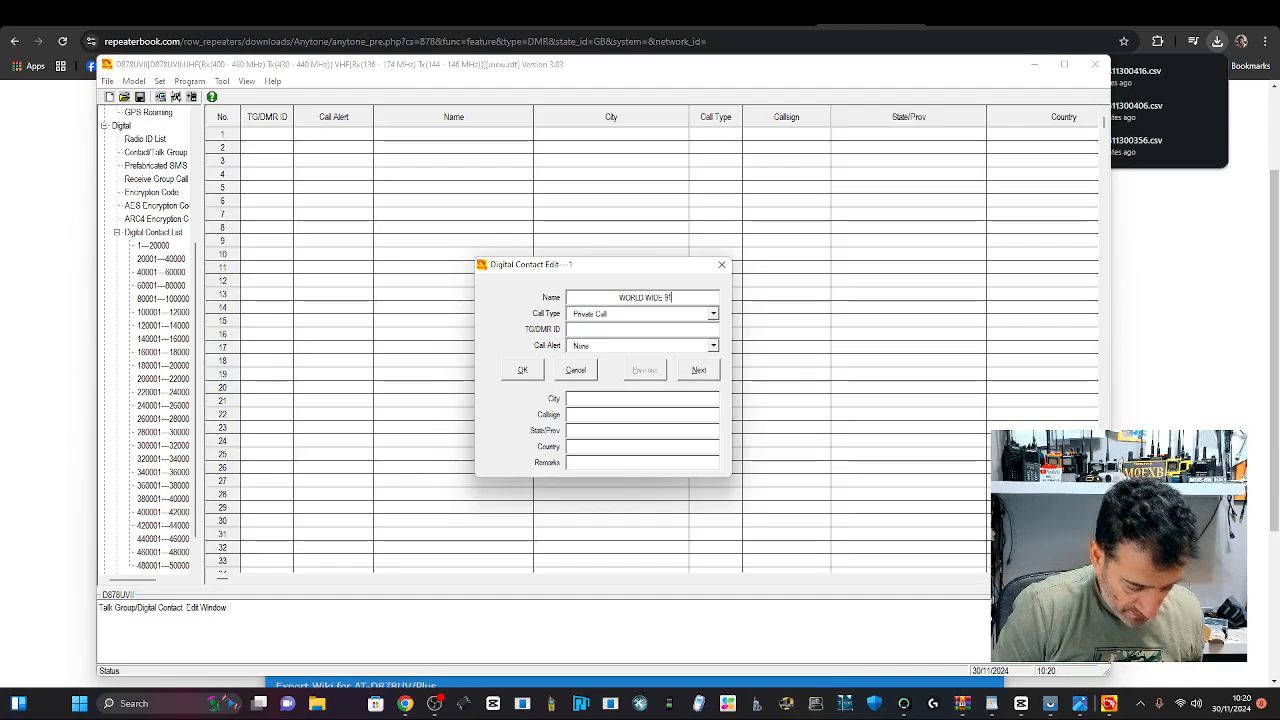
Step: Set the WORLD WIDE 91 contact's call type to Group Call and its TG/DMR ID to 91, and save it
left_click(712, 314)
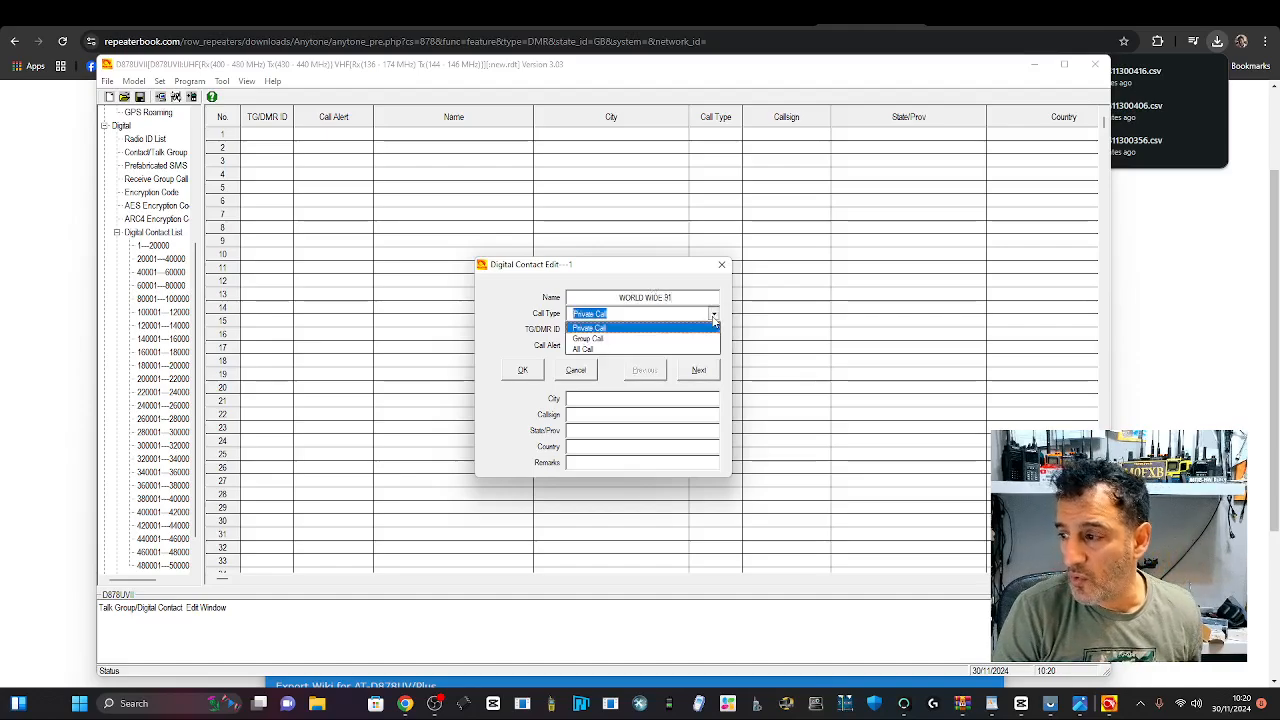
left_click(638, 339)
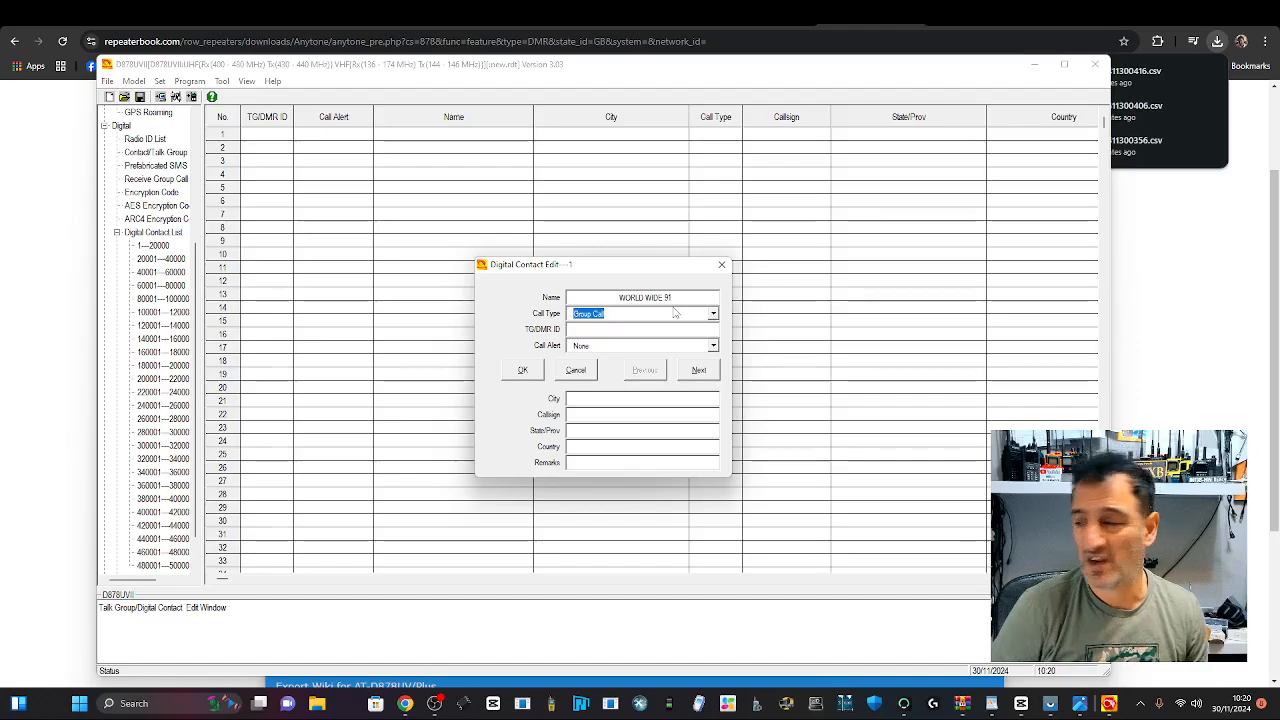
left_click(585, 330)
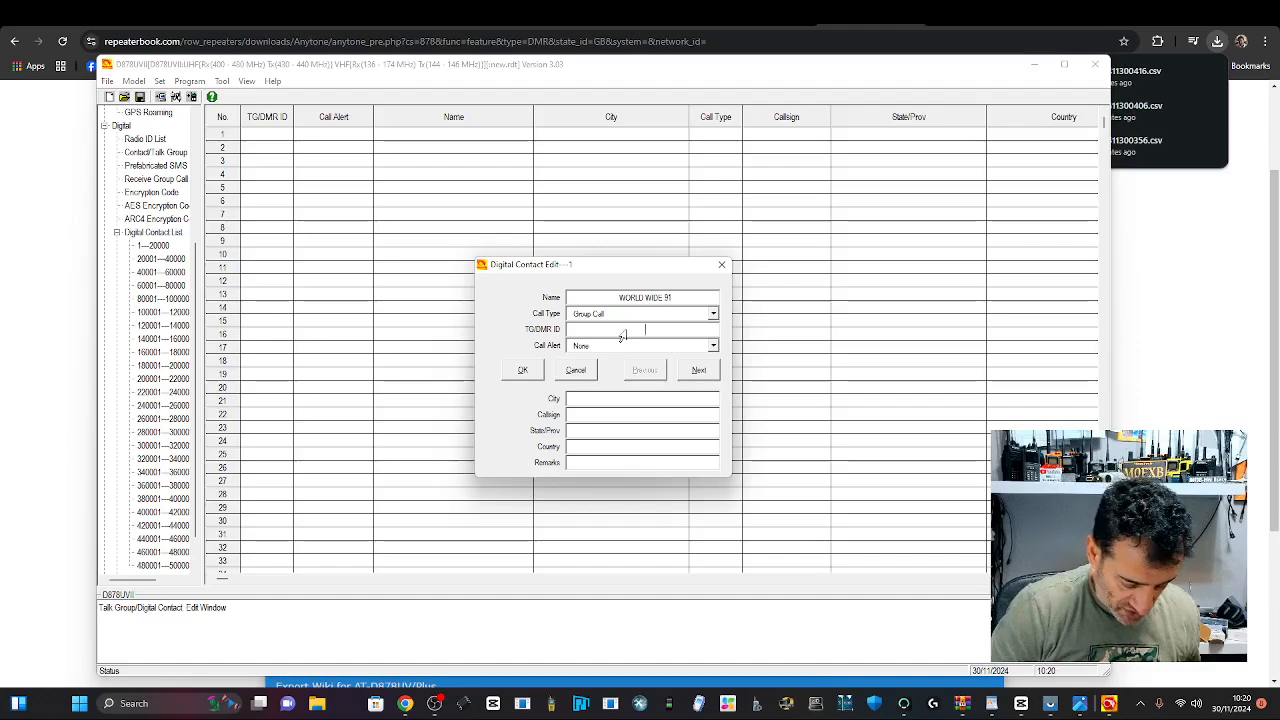
type("91")
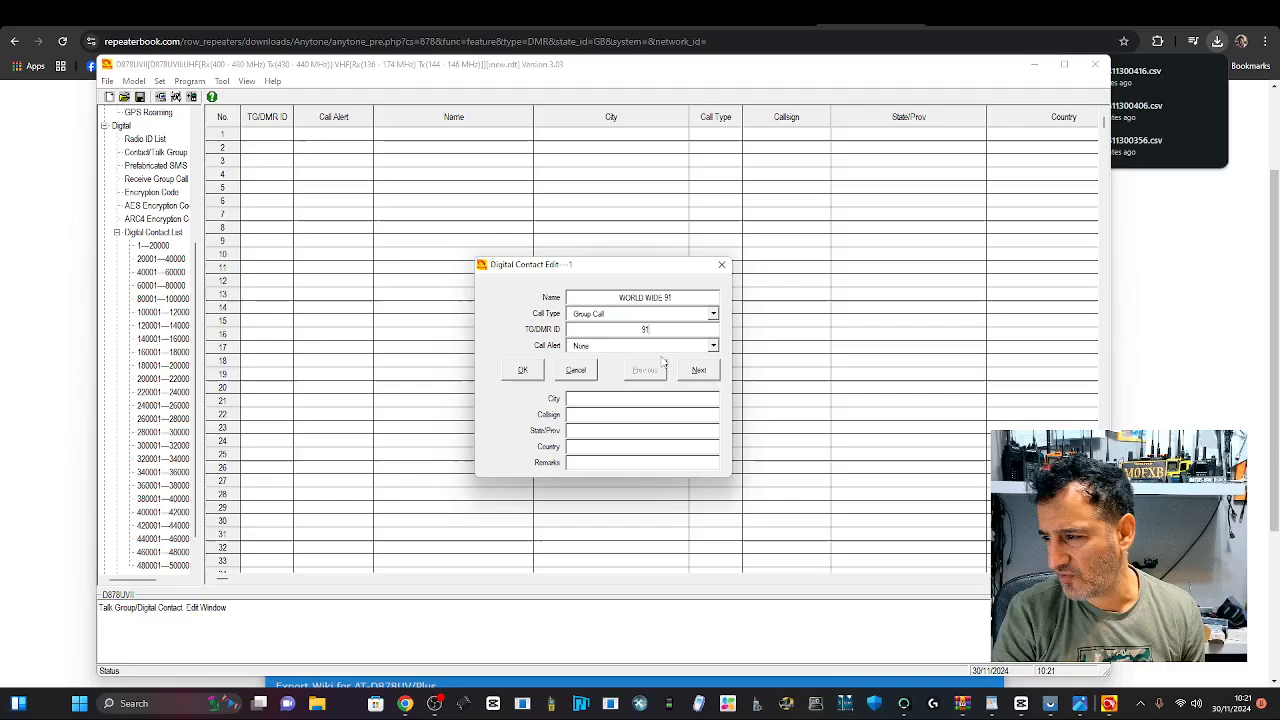
left_click(534, 374)
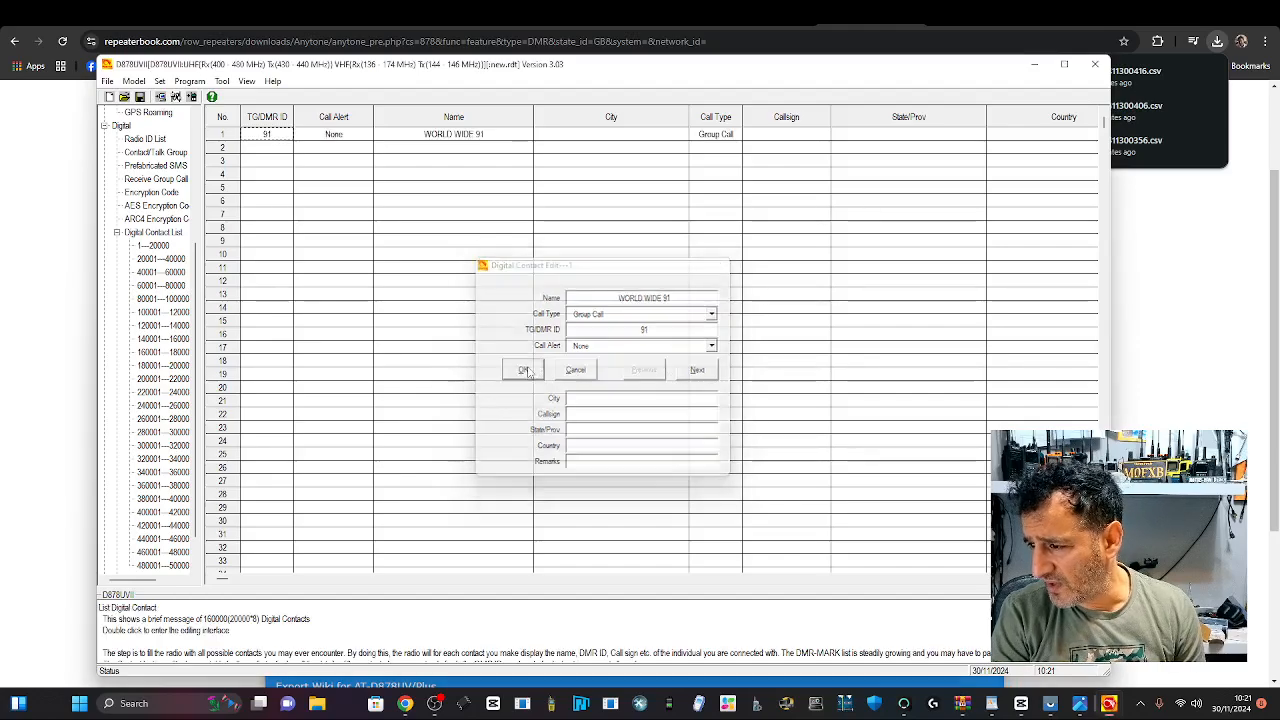
Step: Add a second digital contact named LOCAL with call type Group Call and TG/DMR ID 9
double_click(318, 153)
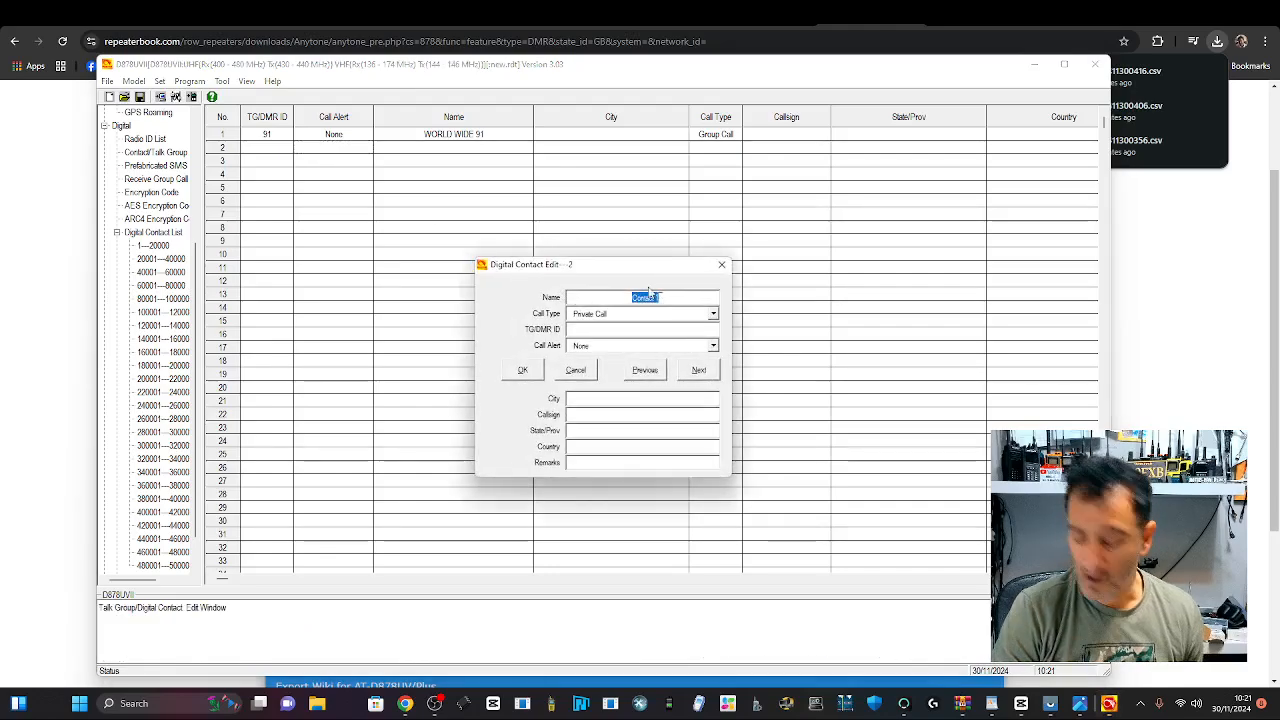
key("BackSpace")
type("LOCAL")
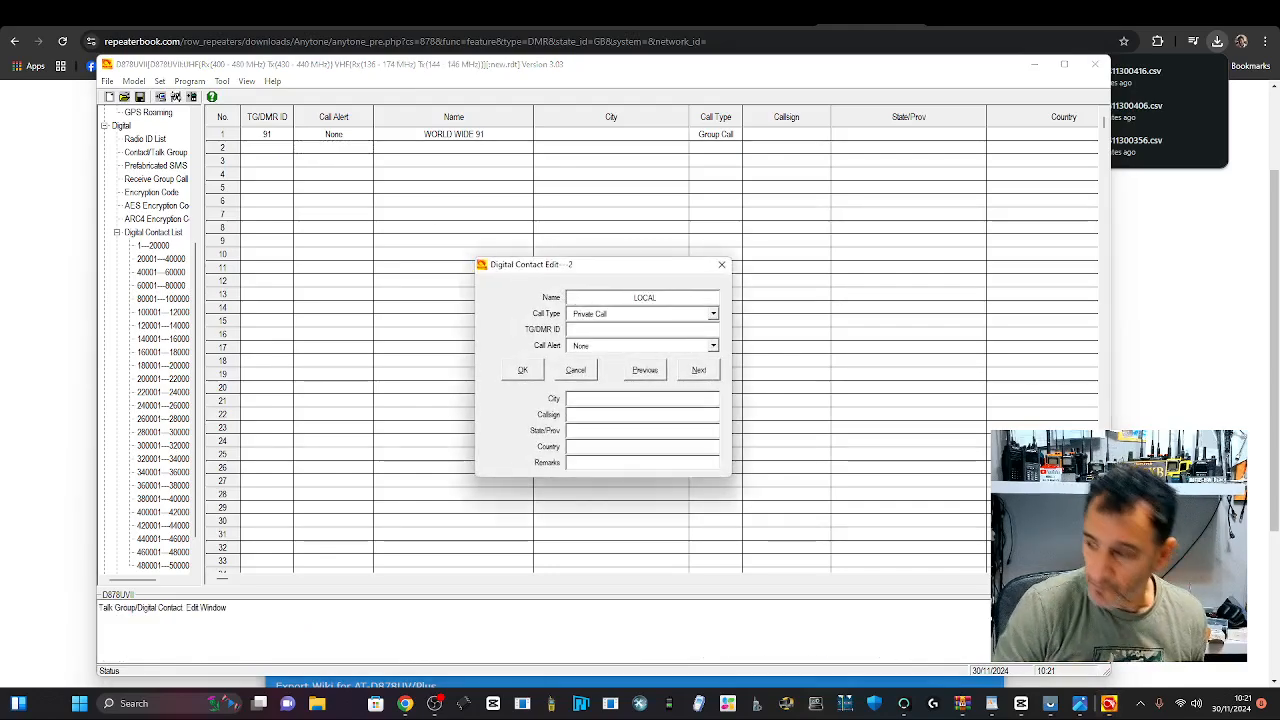
left_click(712, 314)
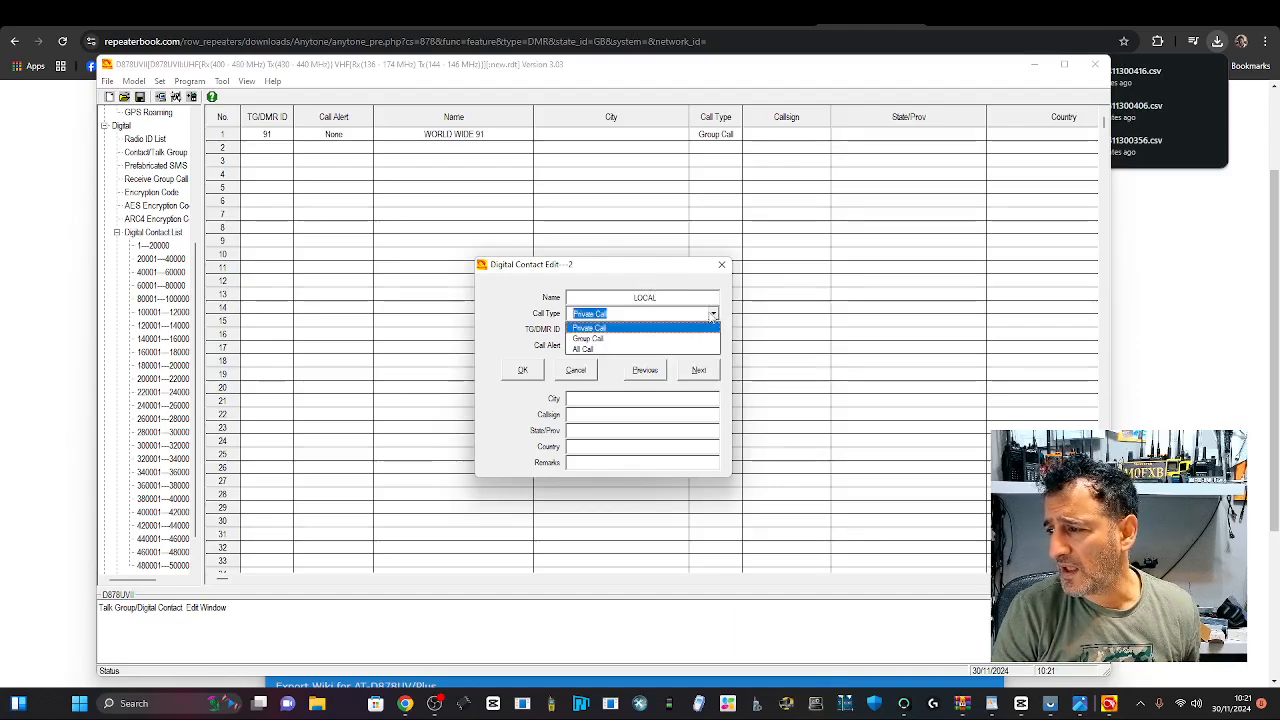
left_click(632, 338)
left_click(626, 331)
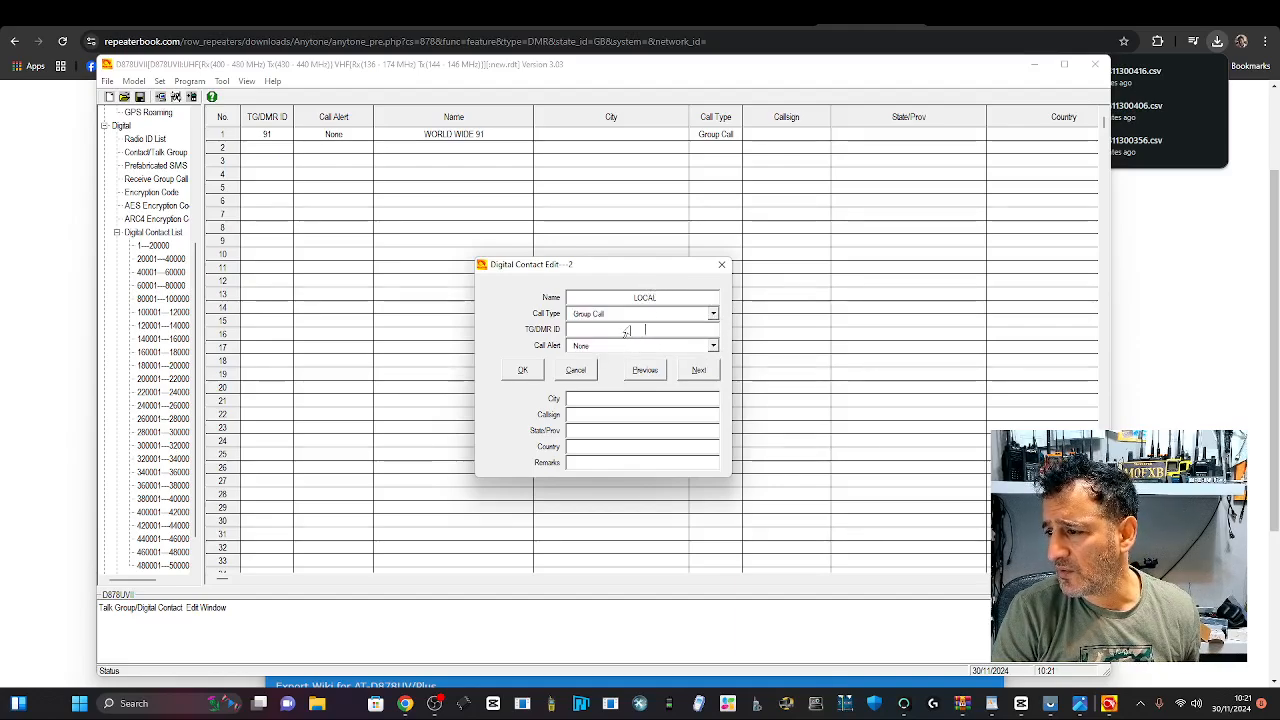
type("9")
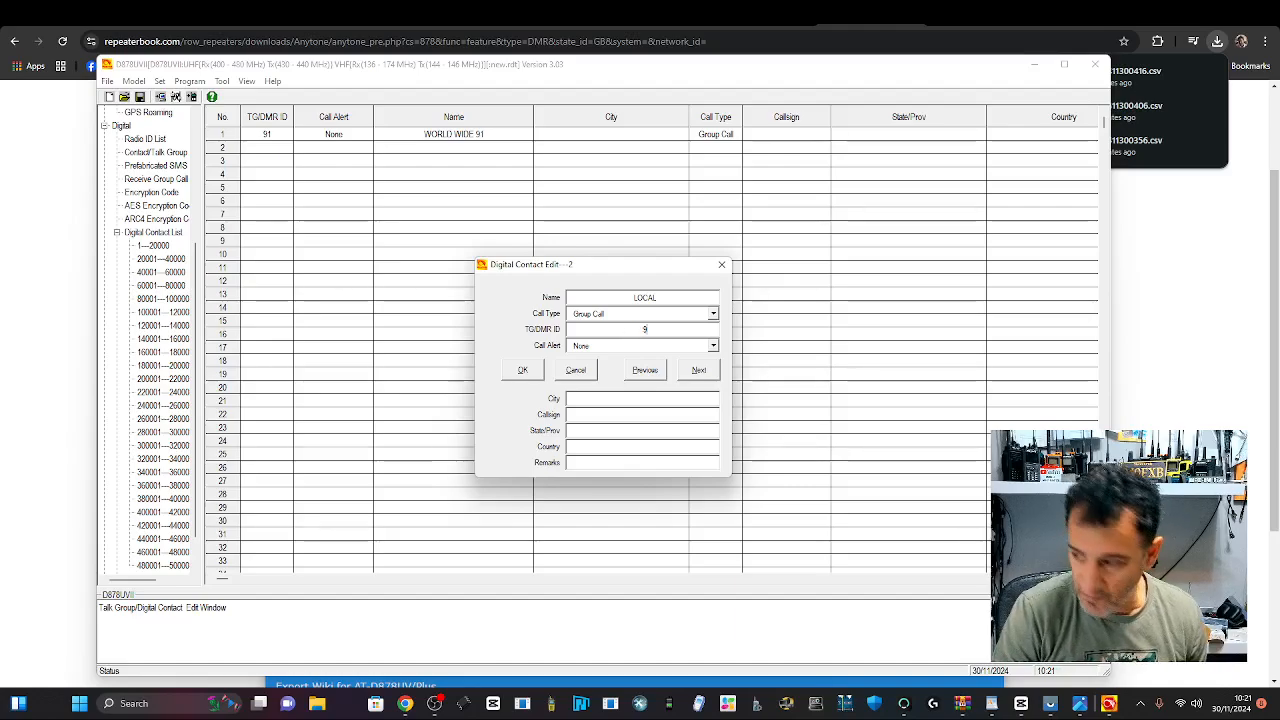
left_click(521, 371)
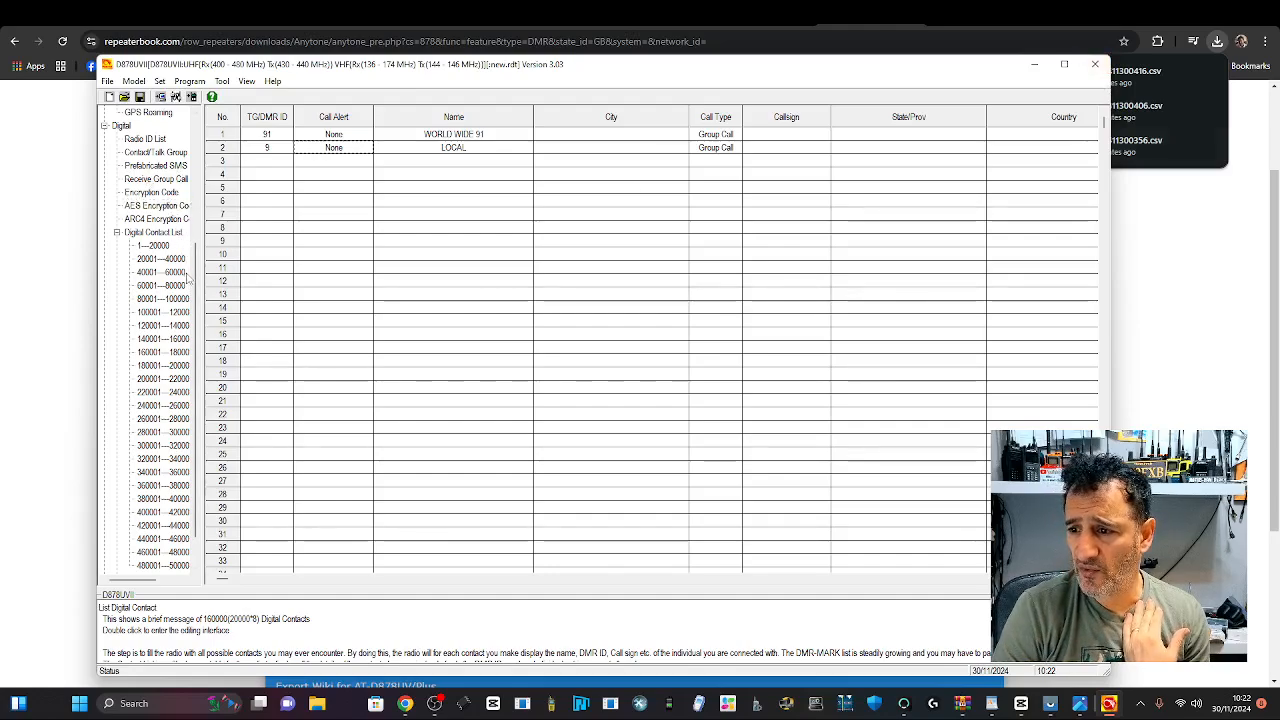
Step: Check which contacts can be selected for the first channel, ABERDEEN 430925, and close the contact selection
scroll(193, 276, "up", 4)
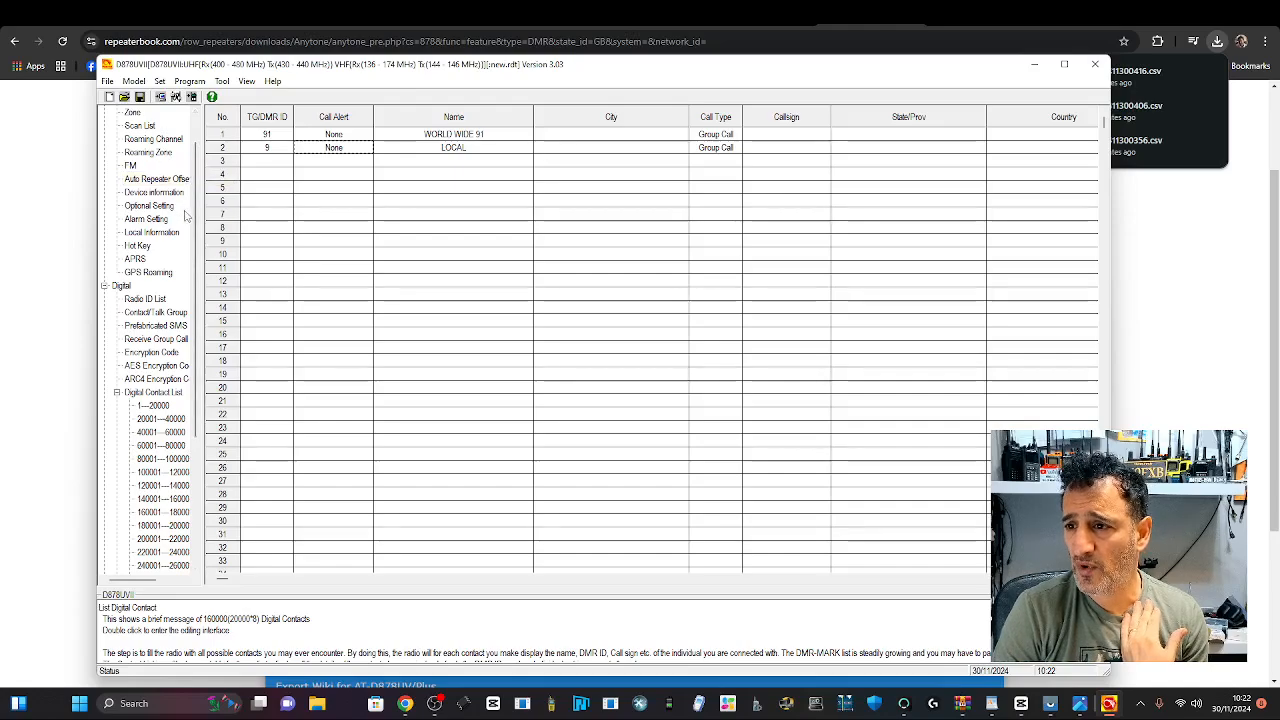
scroll(190, 270, "up", 1)
scroll(186, 325, "down", 2)
scroll(182, 300, "up", 2)
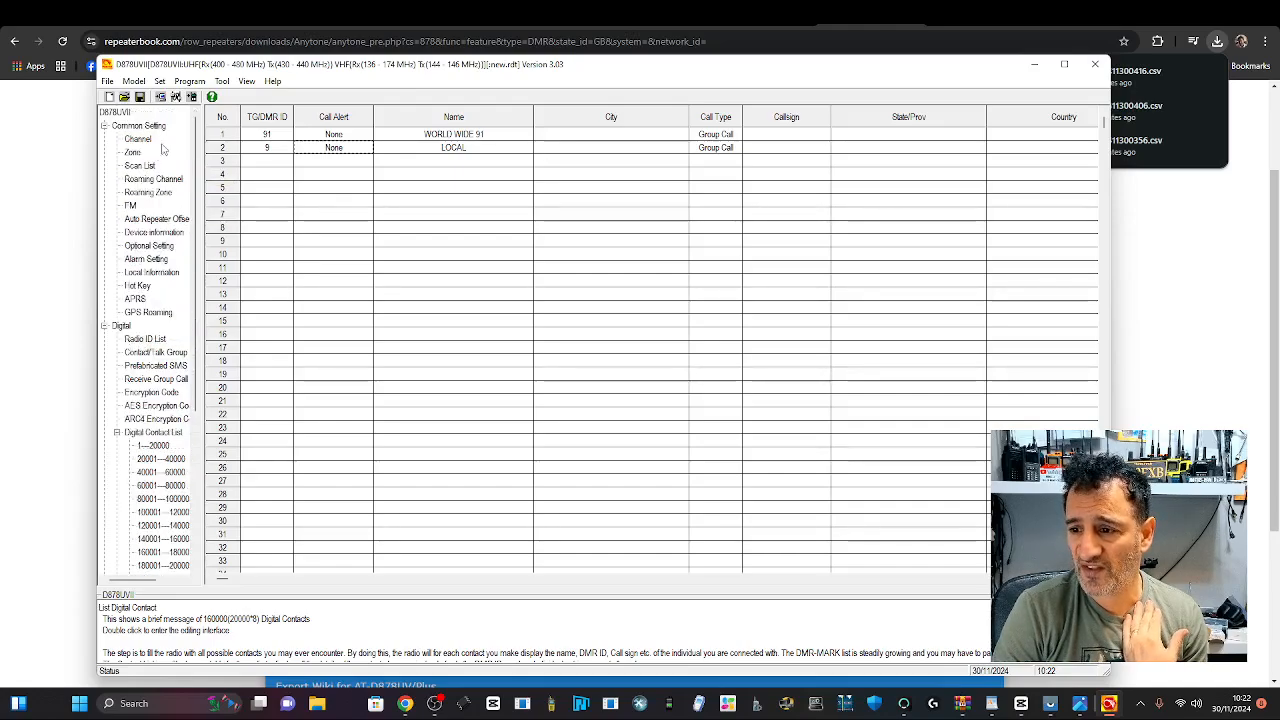
double_click(138, 139)
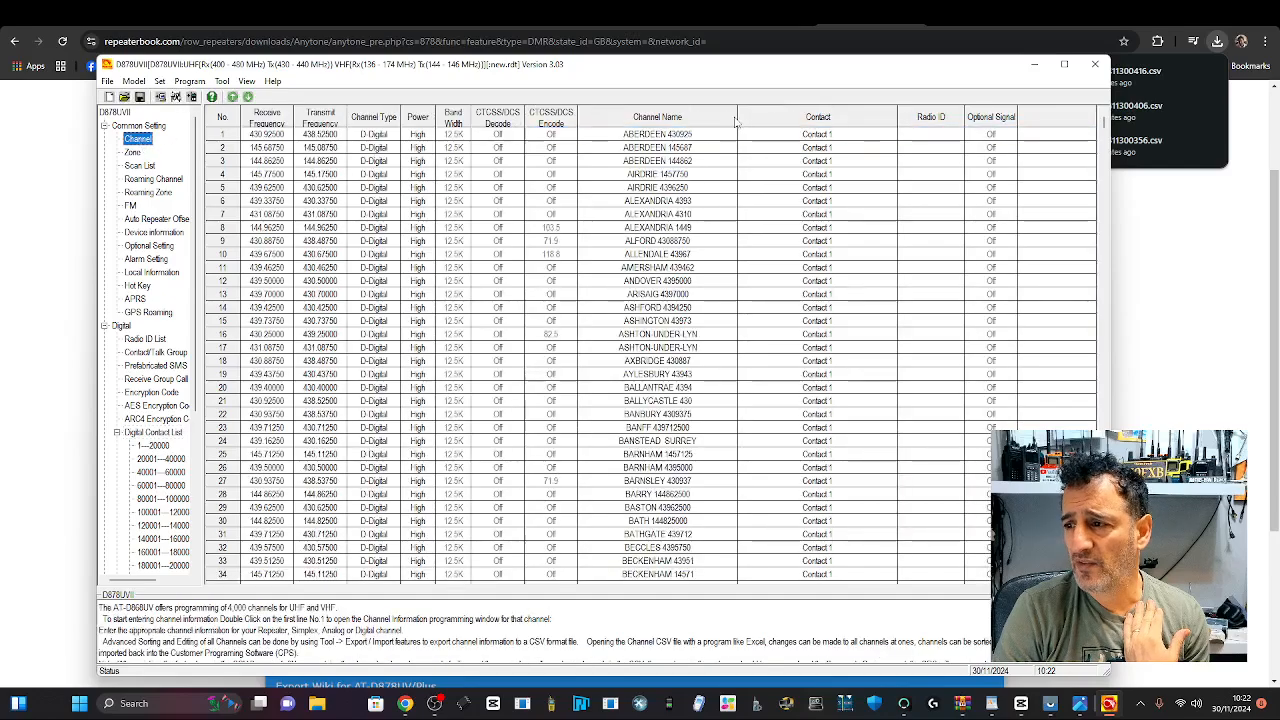
double_click(324, 139)
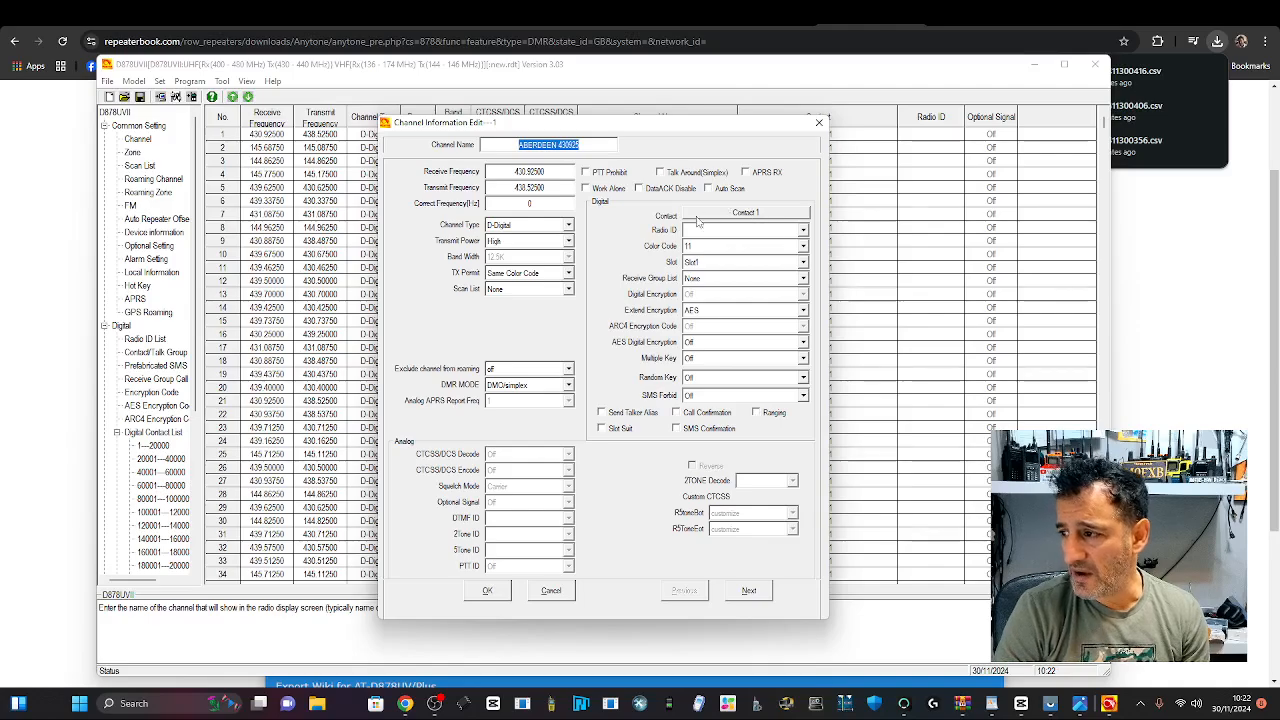
left_click(754, 214)
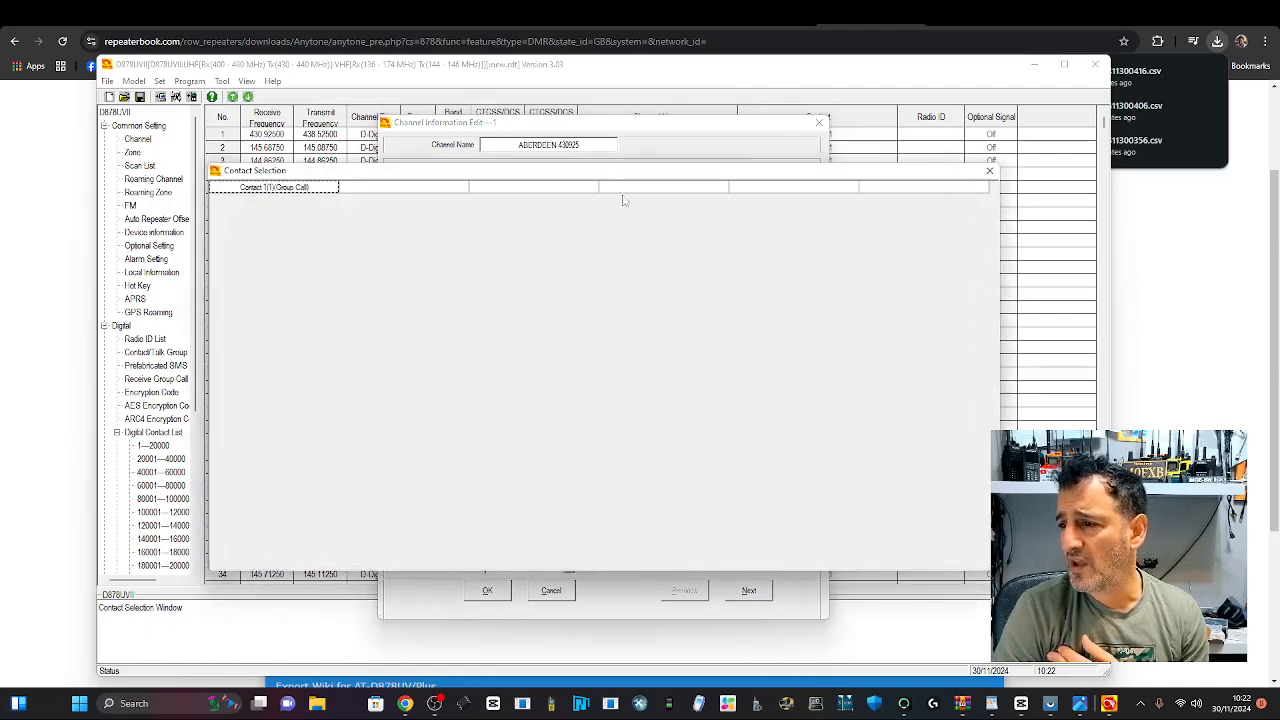
left_click(991, 172)
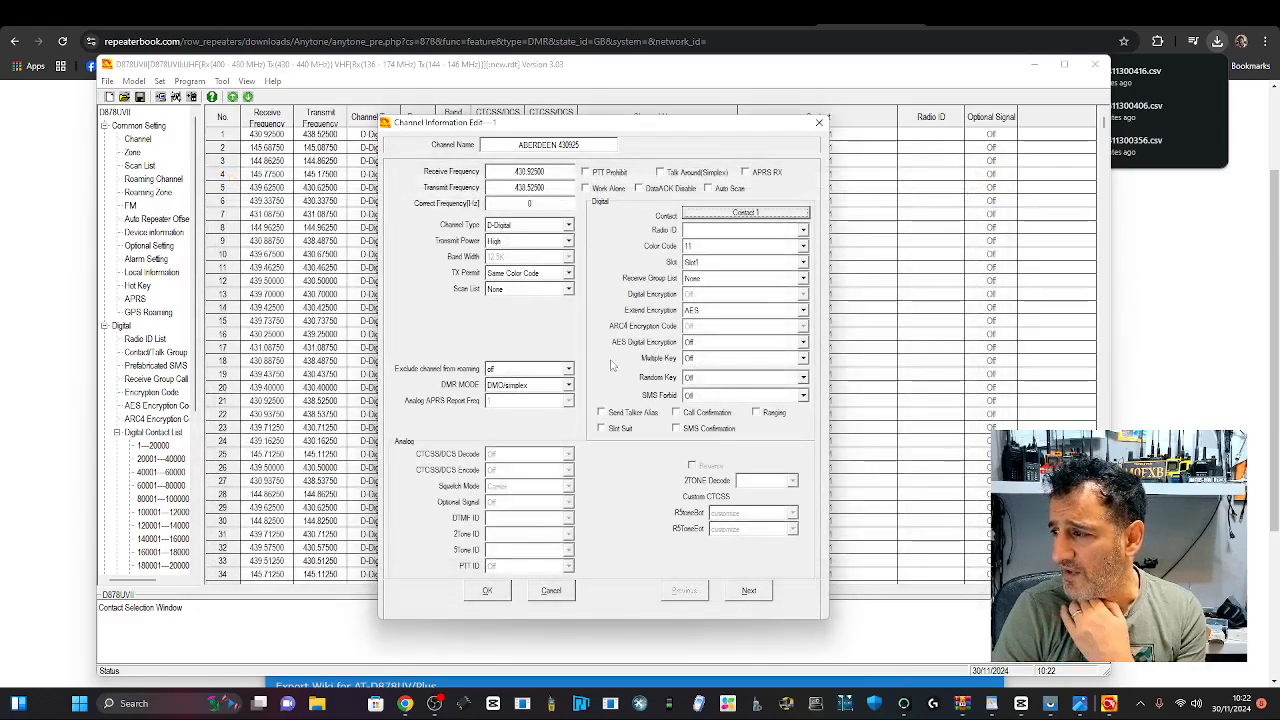
left_click(436, 704)
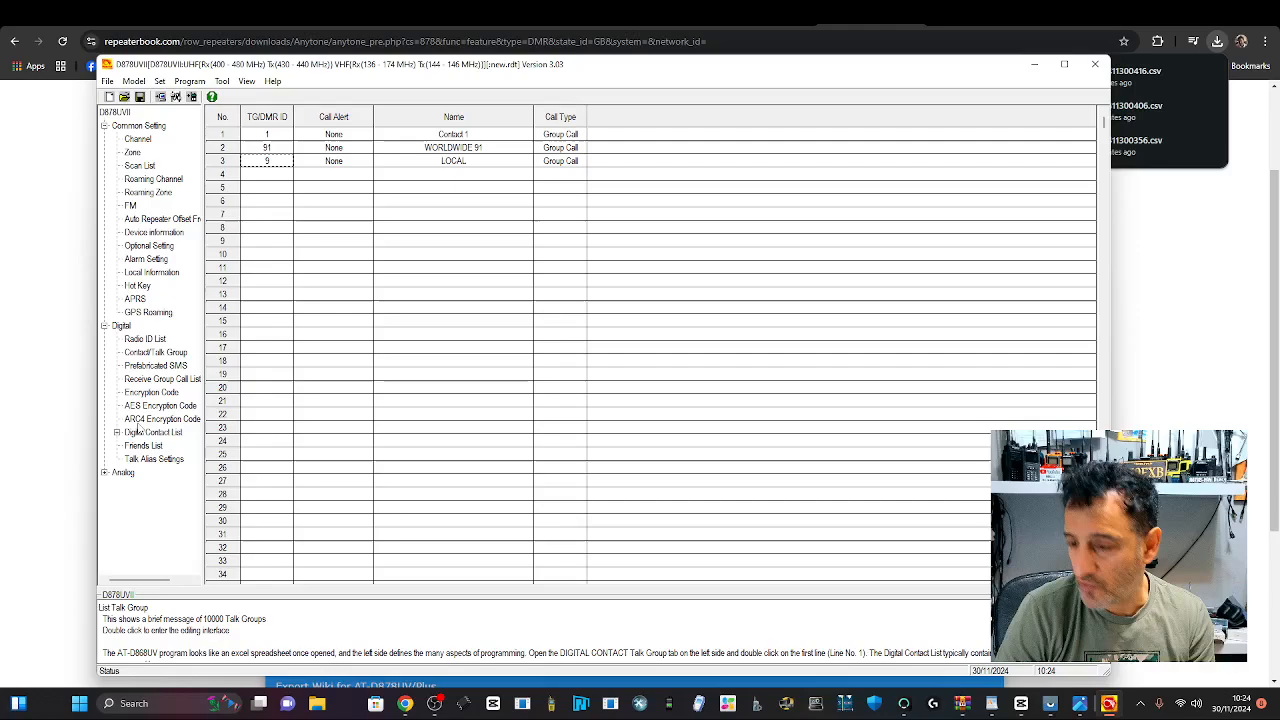
Step: Open the Digital Contact List to review its entries
double_click(153, 432)
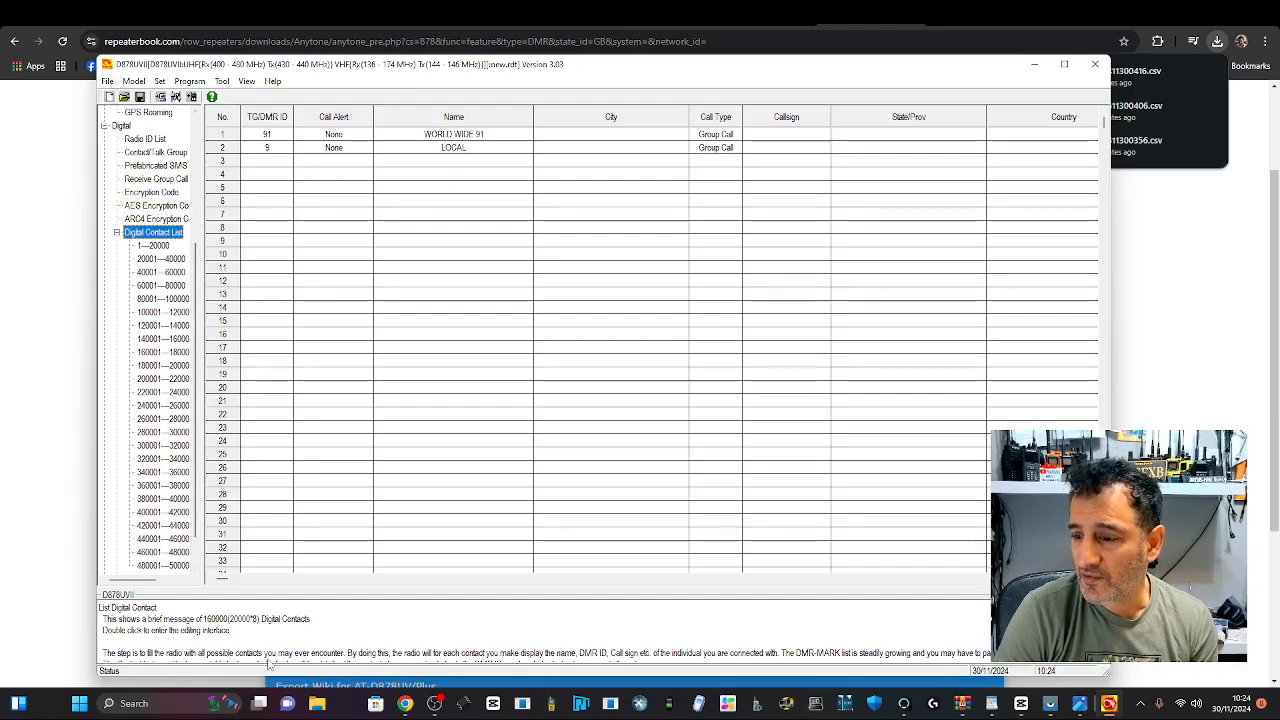
left_click(437, 708)
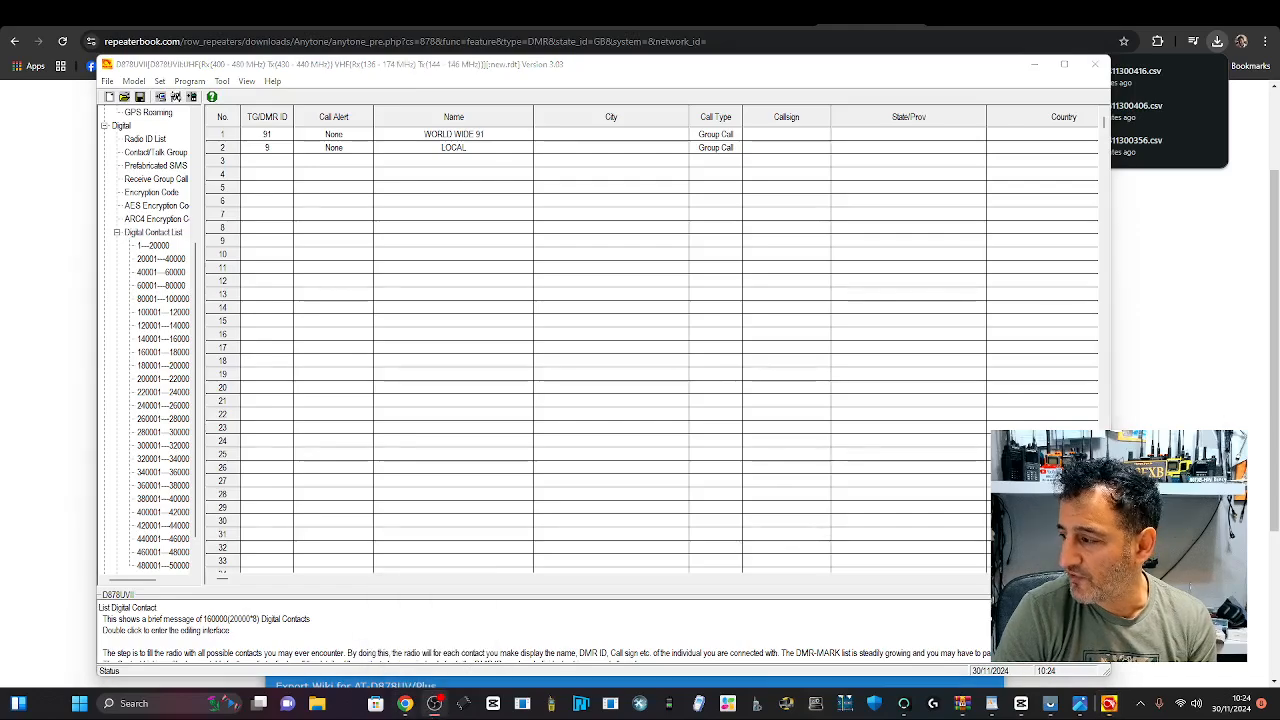
Step: Open the Contact/Talk Group list to review its entries
scroll(150, 380, "up", 5)
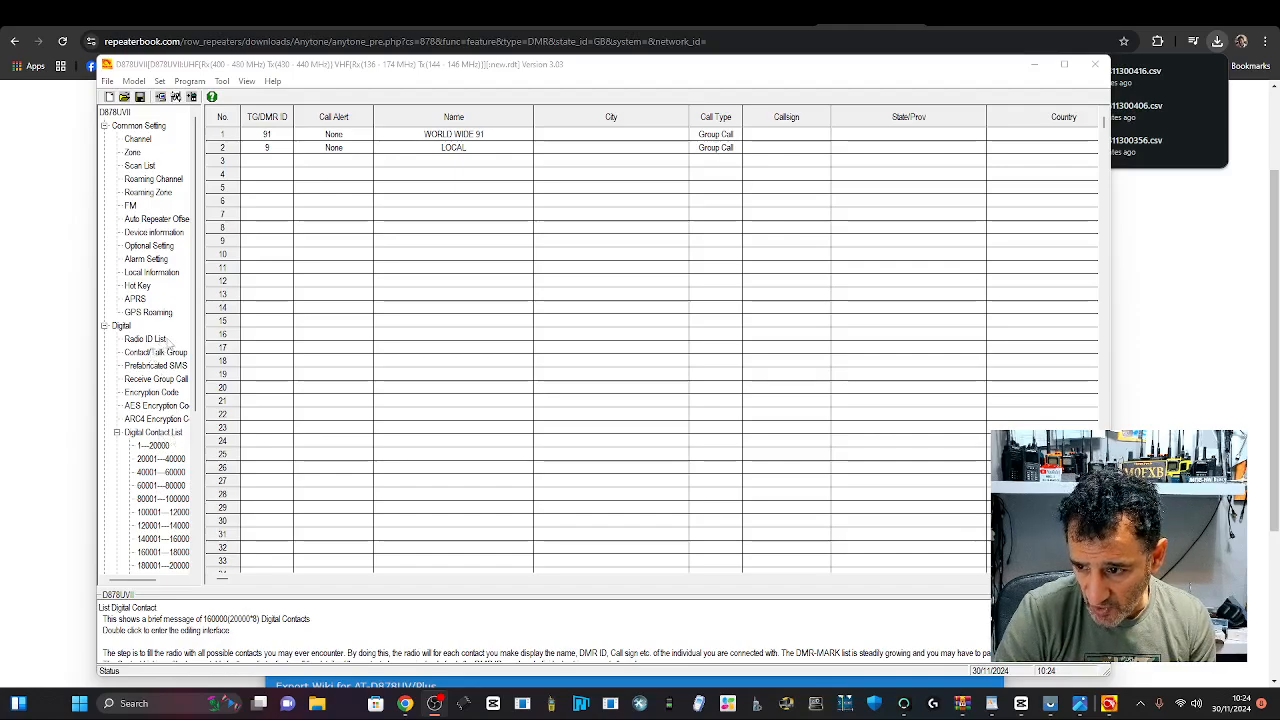
left_click(152, 356)
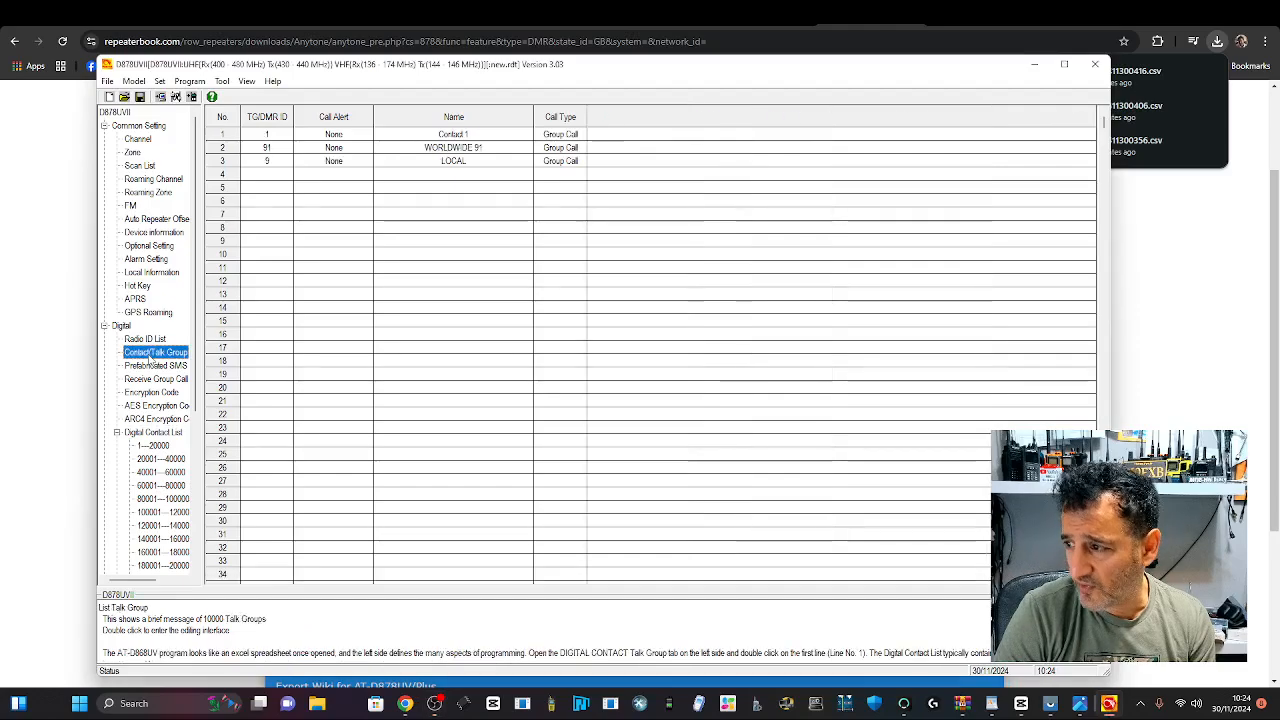
left_click(433, 704)
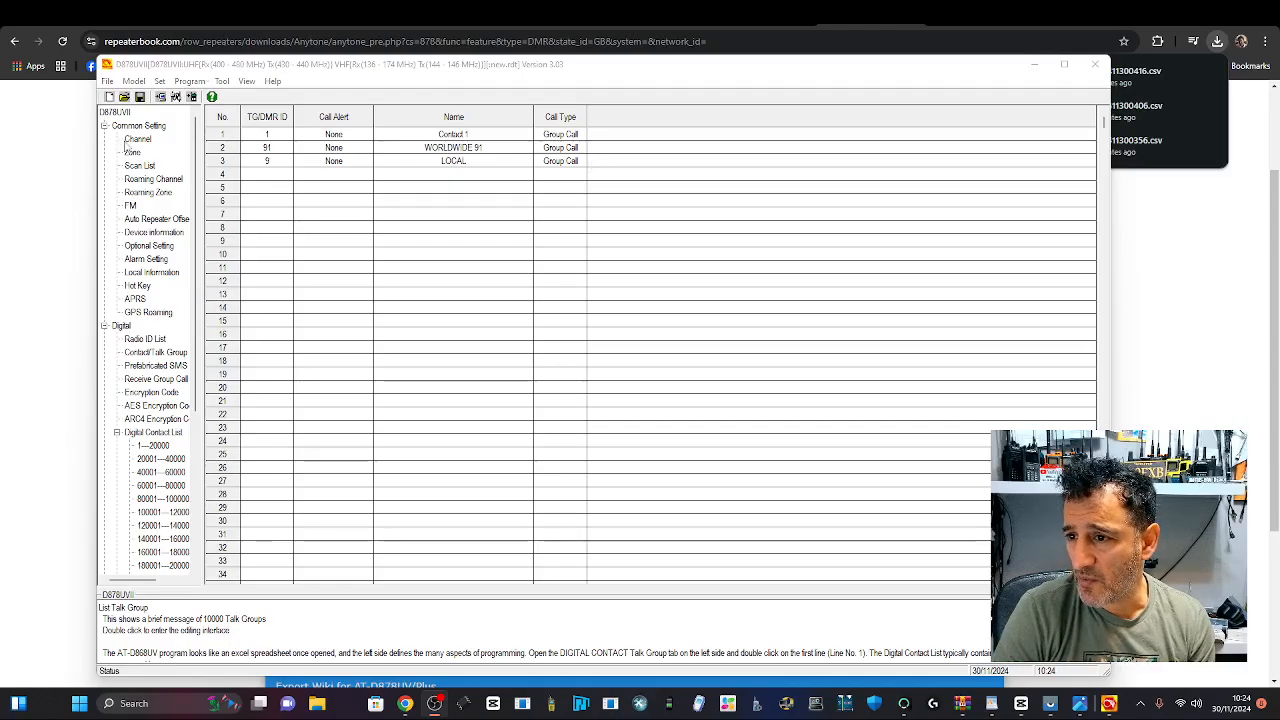
Step: Assign the WORLDWIDE 91 contact to the first channel, ABERDEEN 430925, and close the channel's settings
double_click(128, 140)
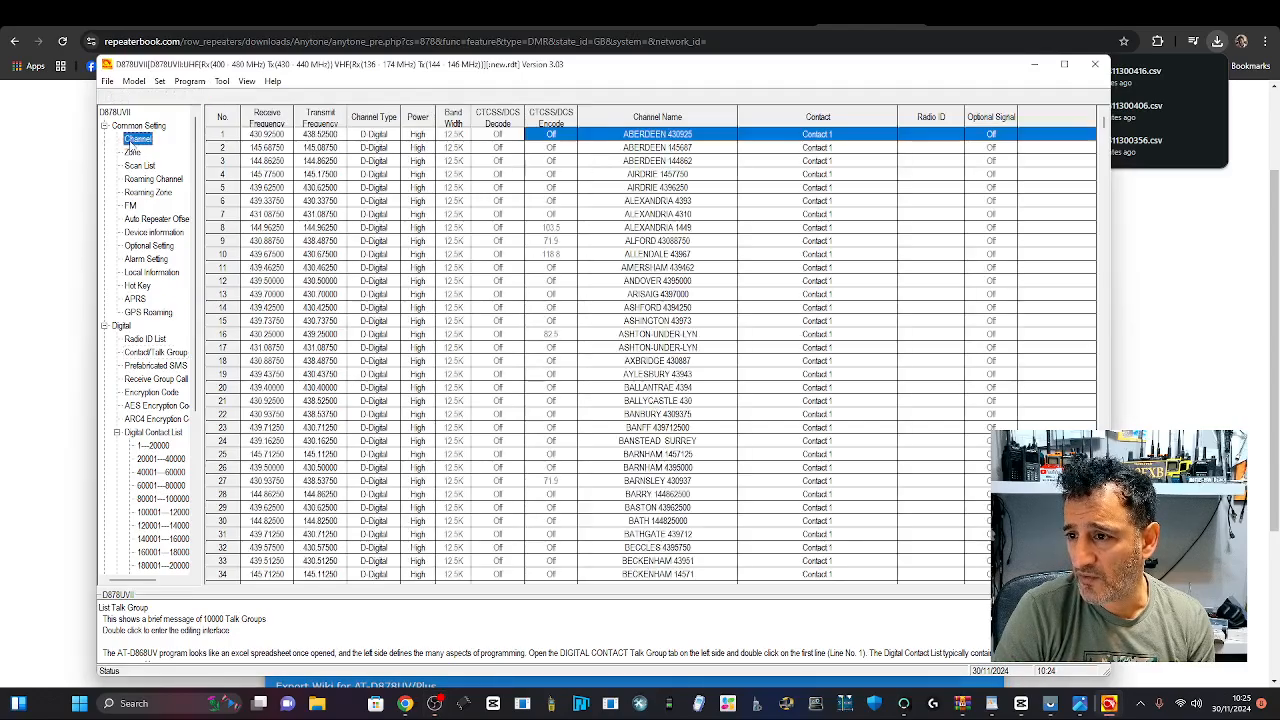
double_click(660, 134)
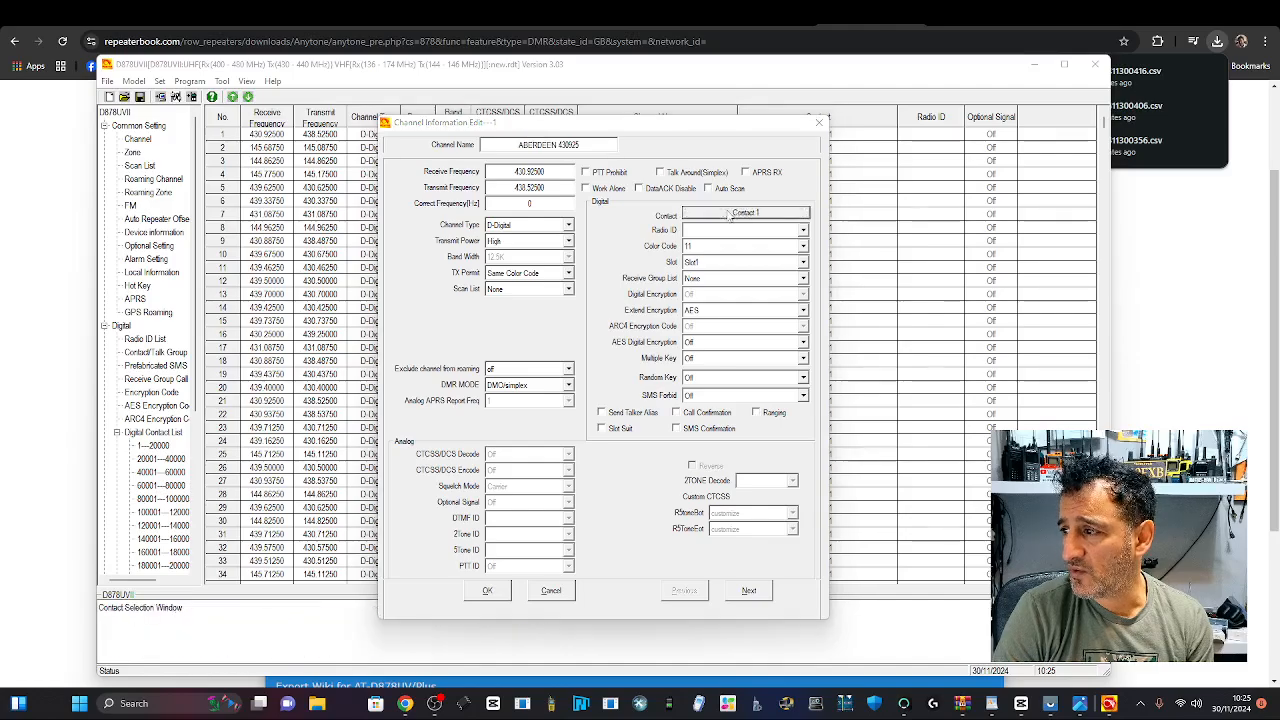
left_click(731, 214)
left_click(543, 193)
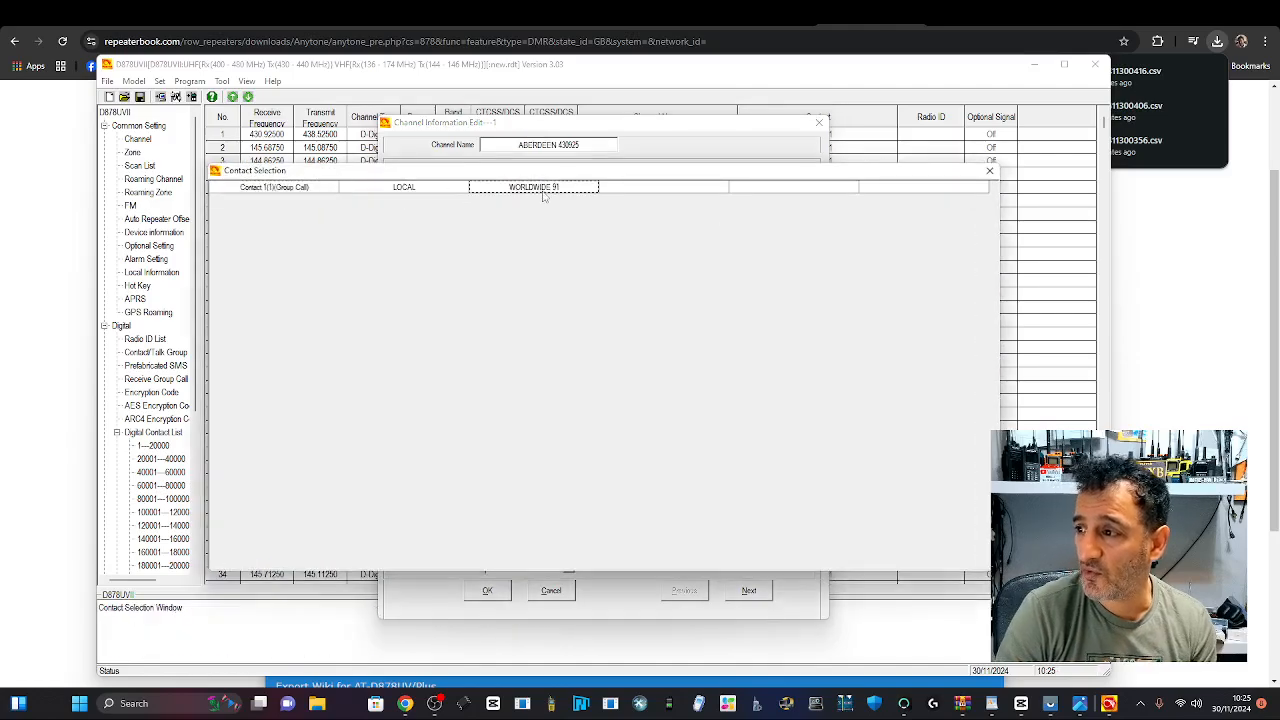
double_click(543, 193)
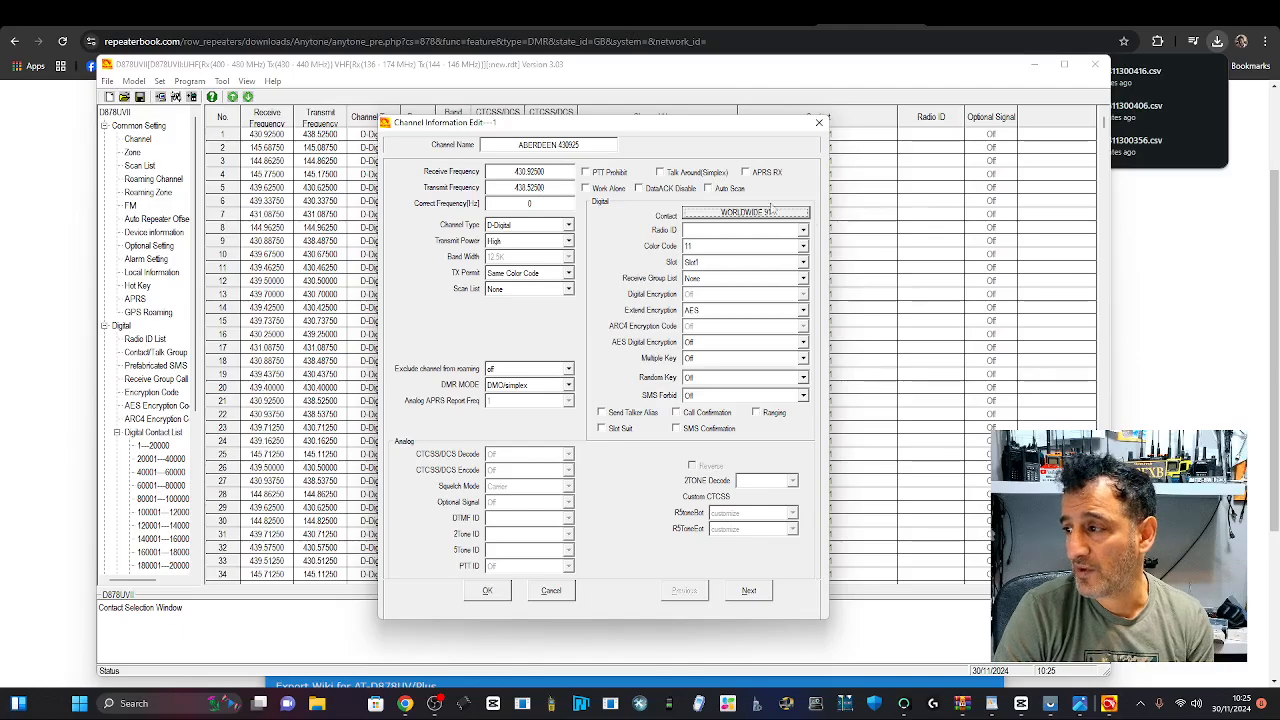
left_click(435, 704)
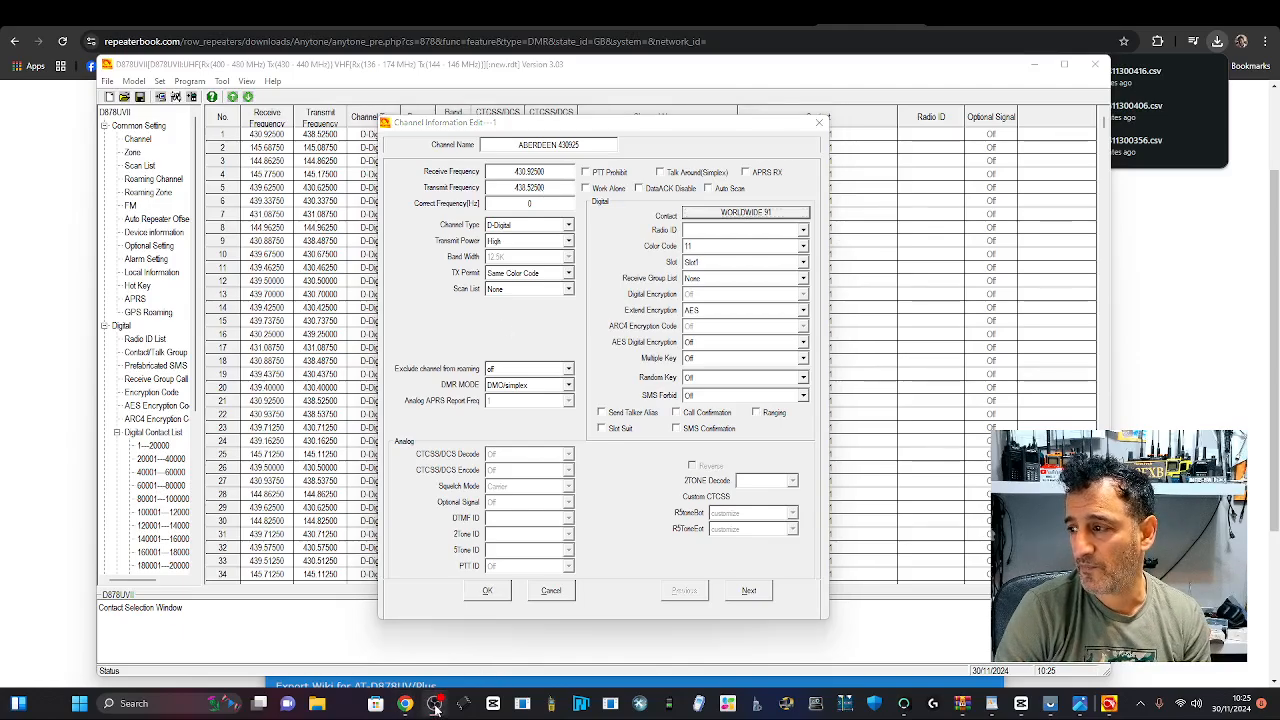
left_click(819, 122)
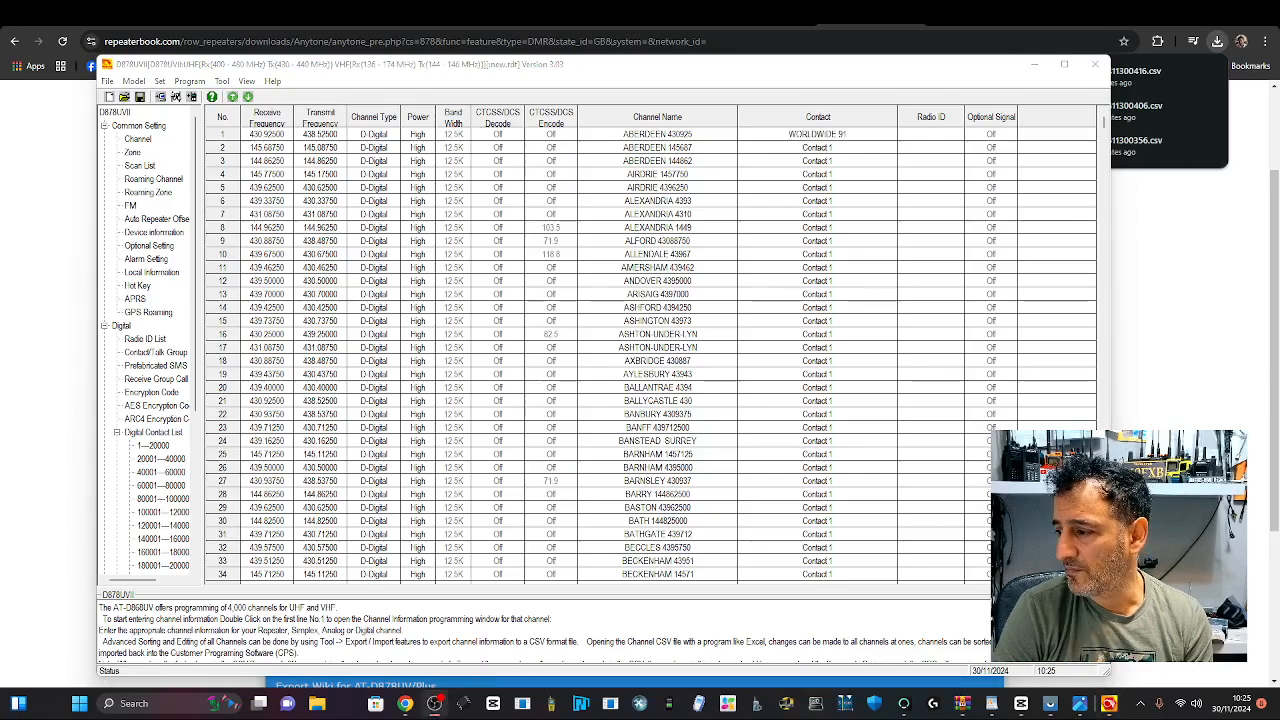
left_click(989, 150)
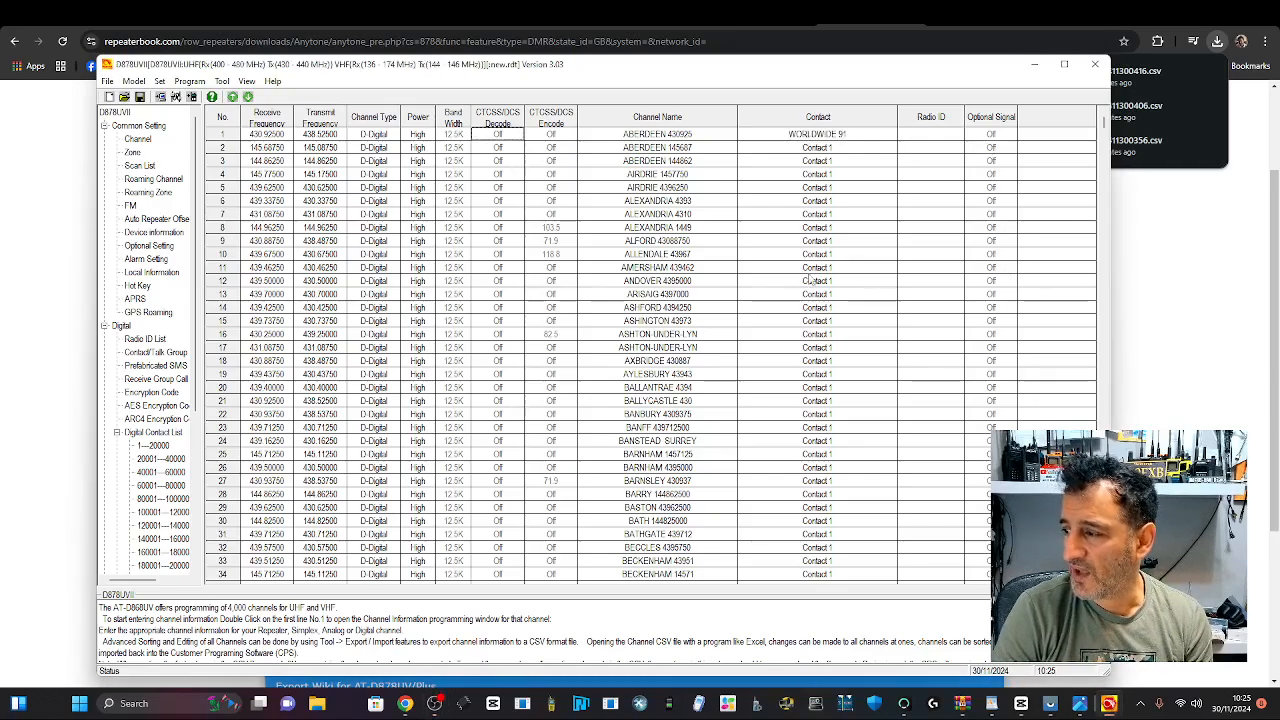
key("Down")
key("Down")
key("Down")
key("Down")
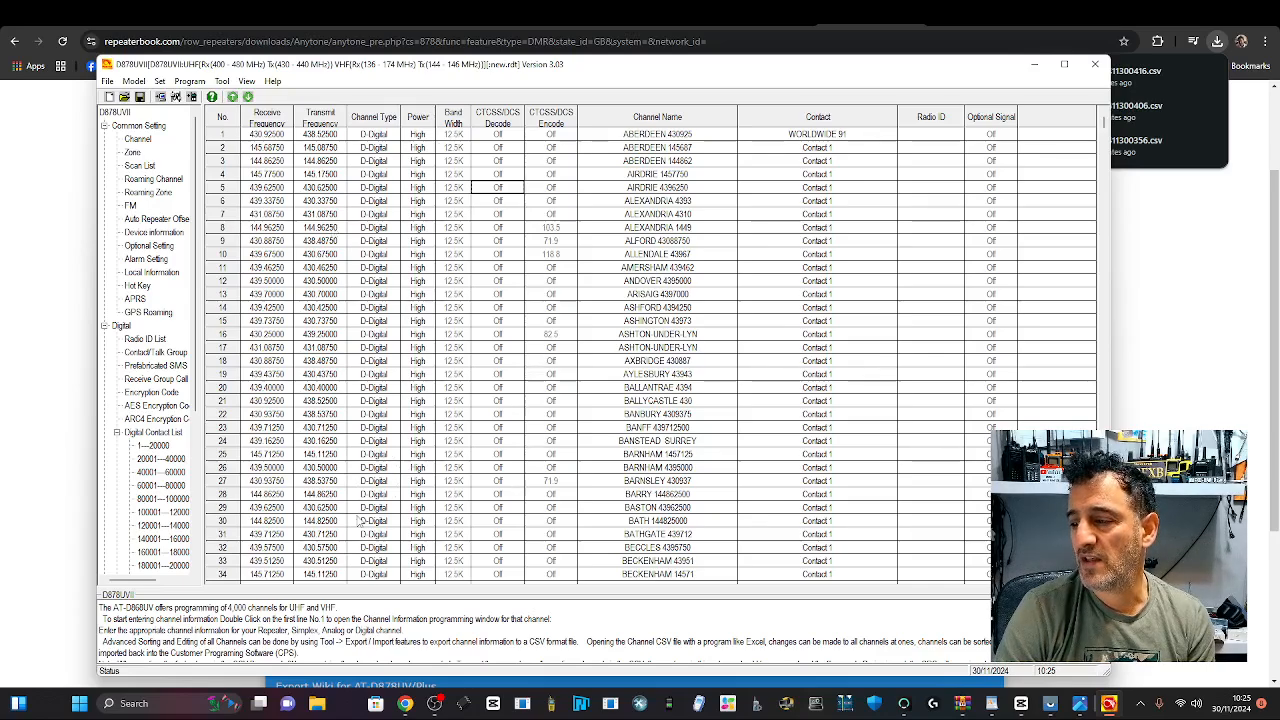
left_click(440, 711)
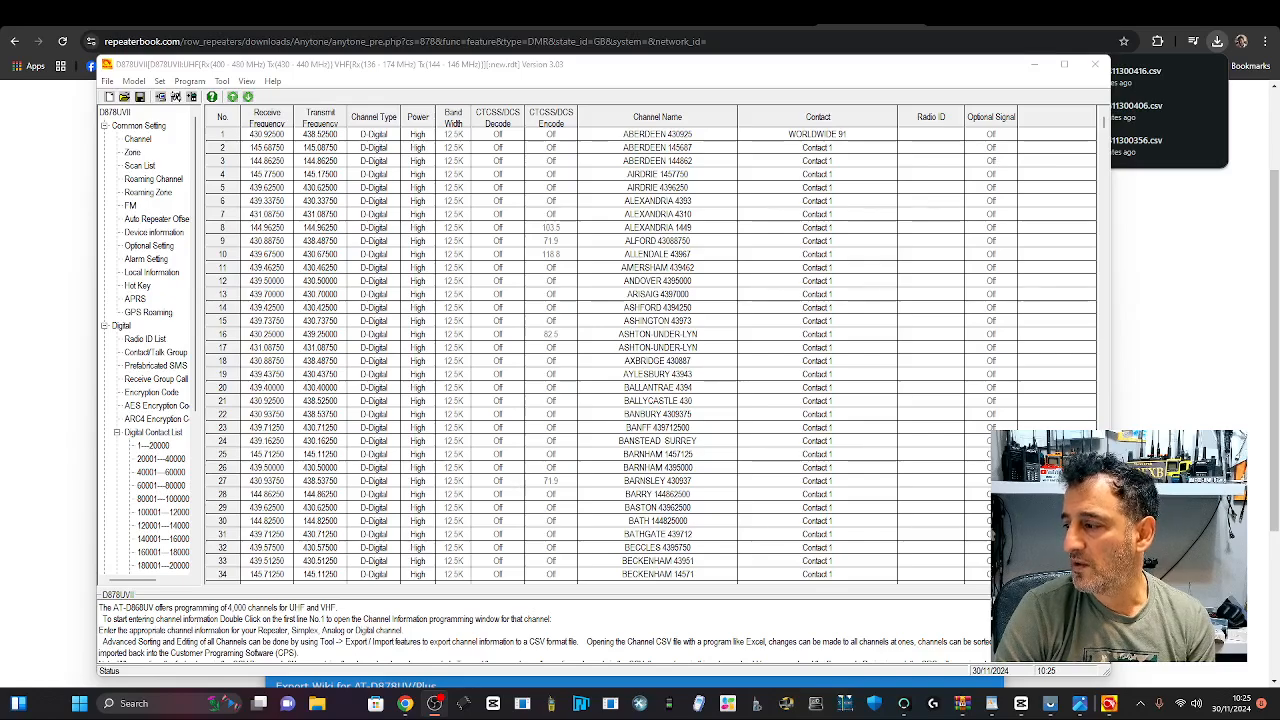
left_click(987, 154)
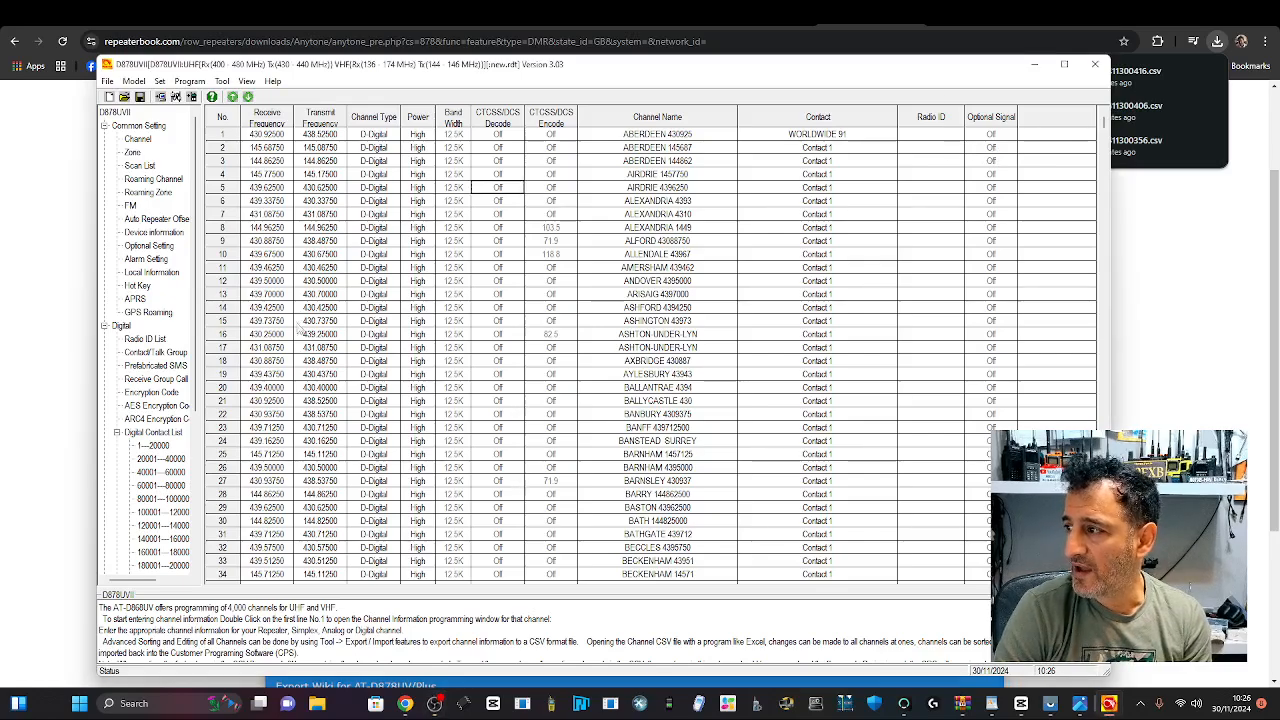
Step: Review the settings of the LOCAL entry in the Contact/Talk Group list and close them without changes
left_click(156, 353)
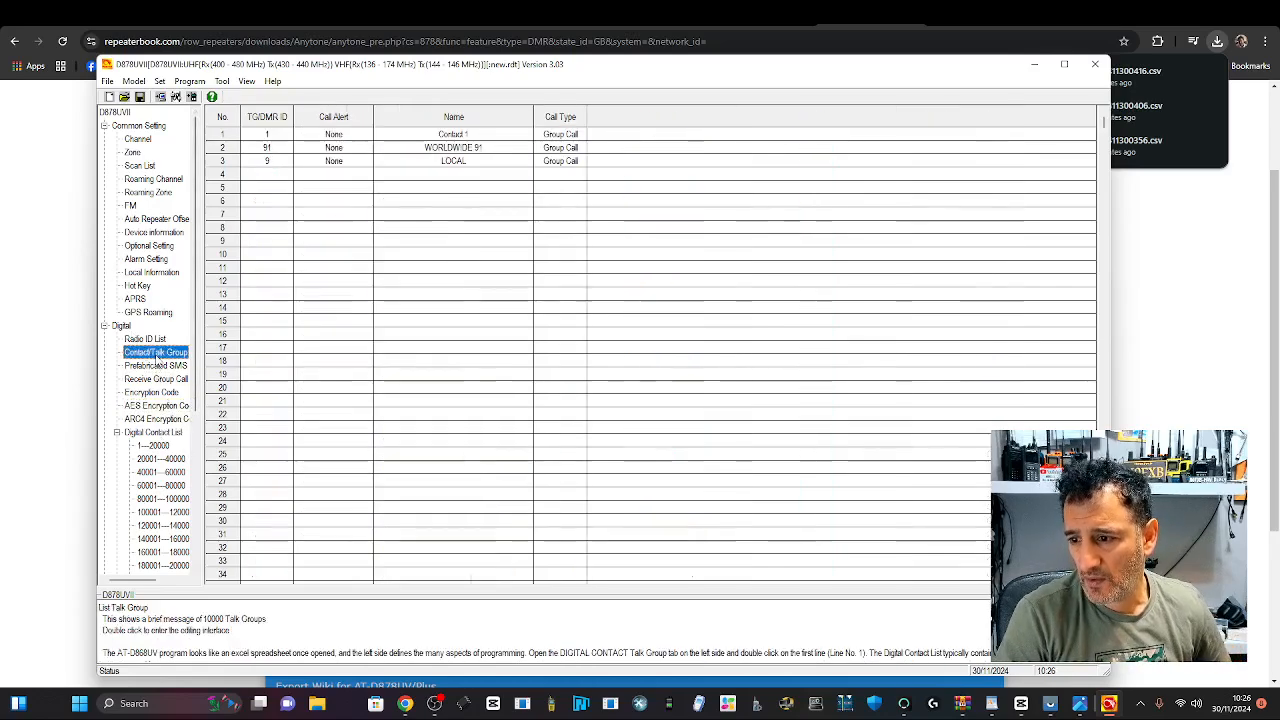
left_click(335, 162)
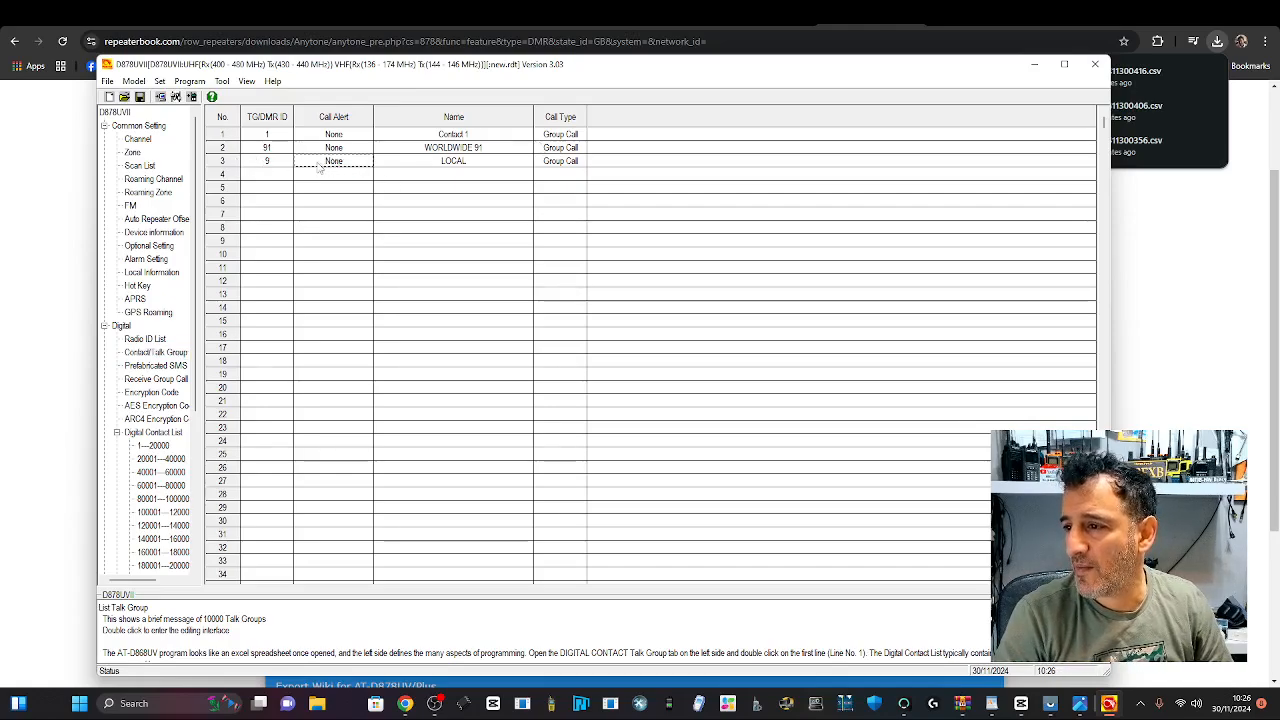
double_click(338, 165)
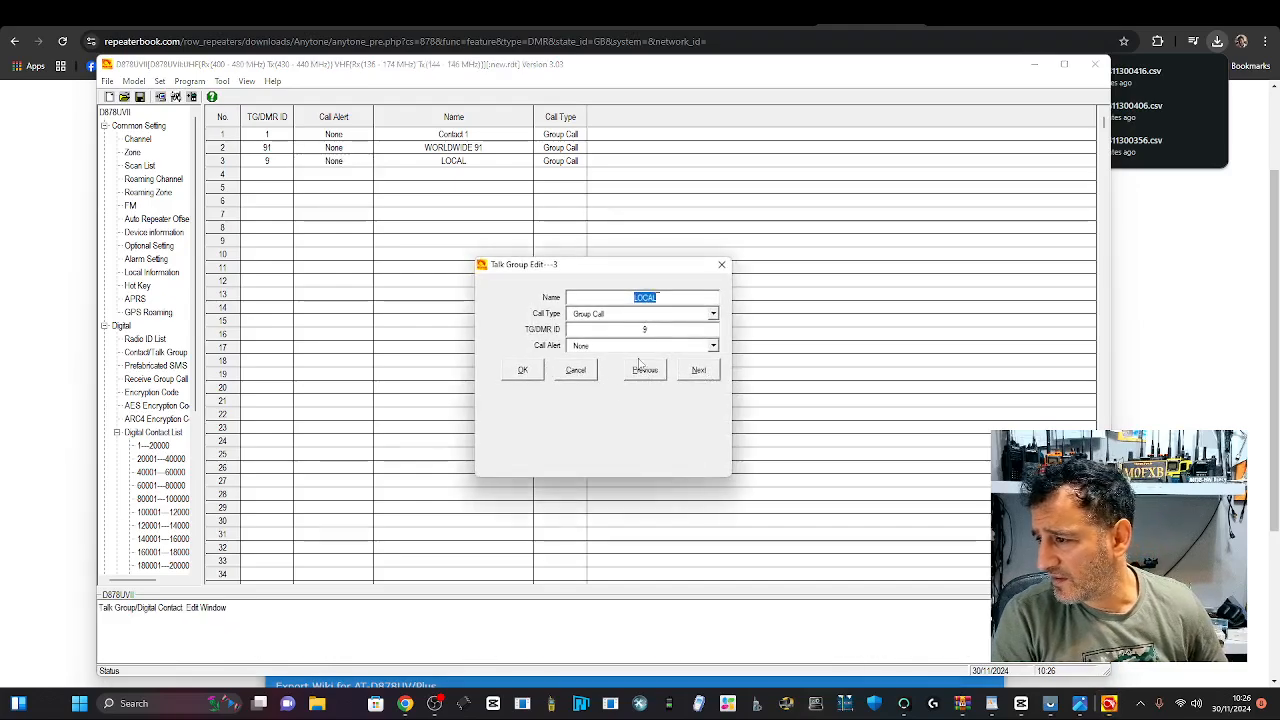
left_click(721, 265)
left_click(434, 703)
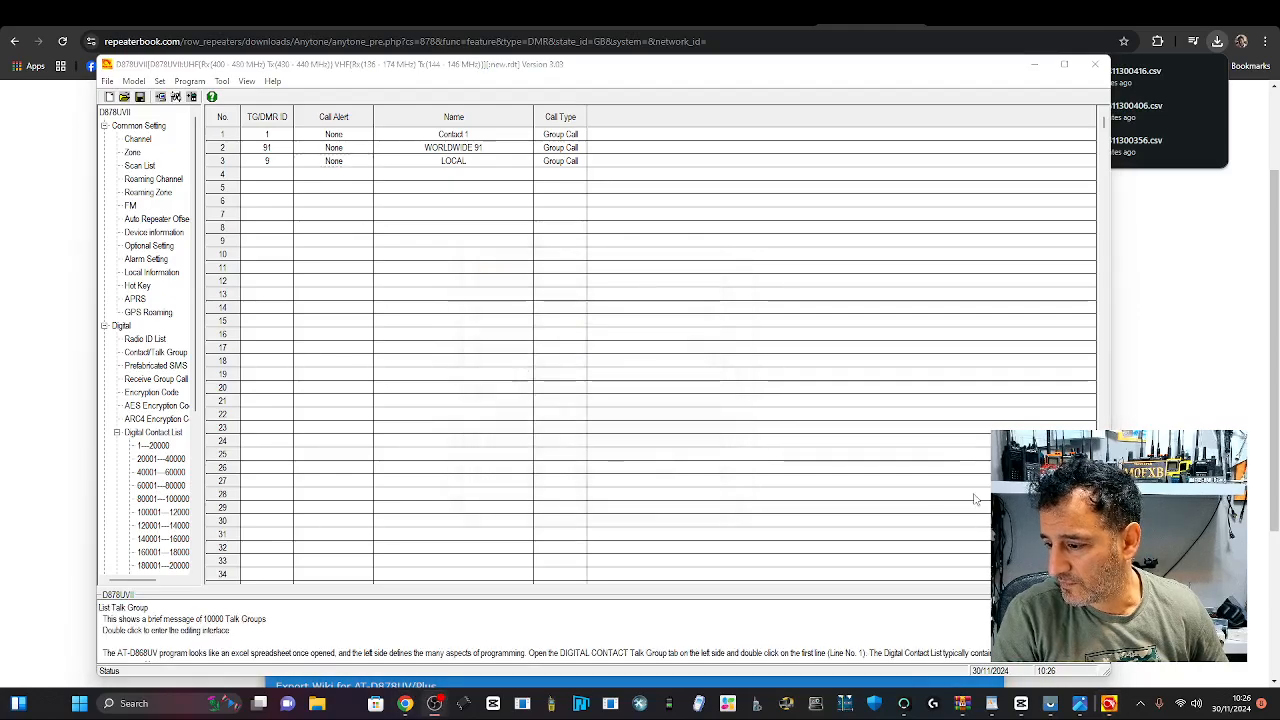
Step: Delete the LOCAL and WORLDWIDE 91 entries from the Contact/Talk Group list
left_click(457, 212)
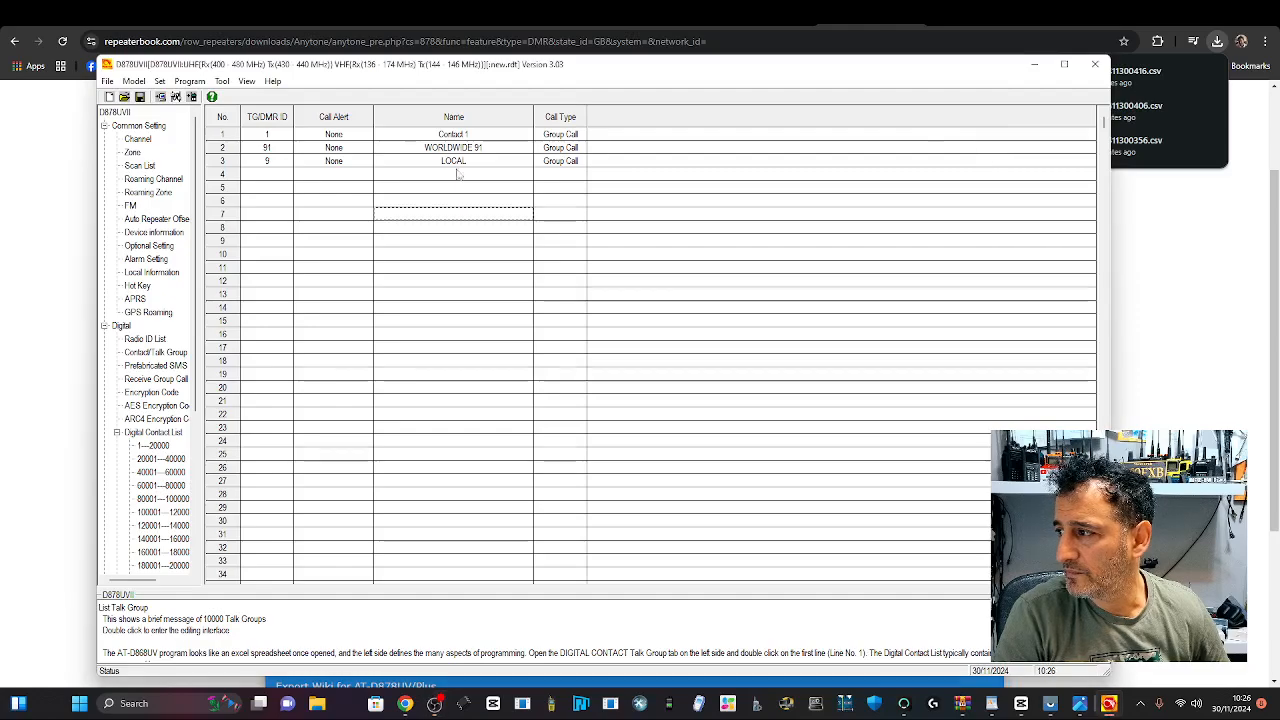
right_click(231, 161)
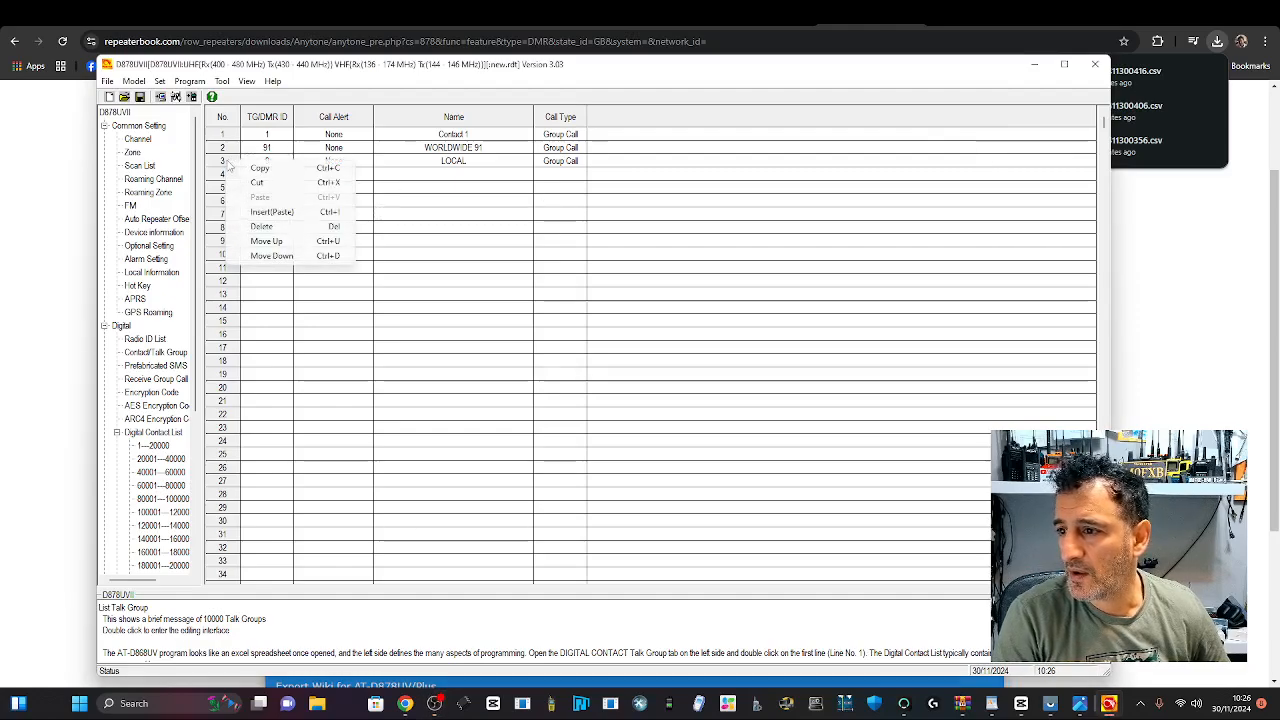
left_click(263, 229)
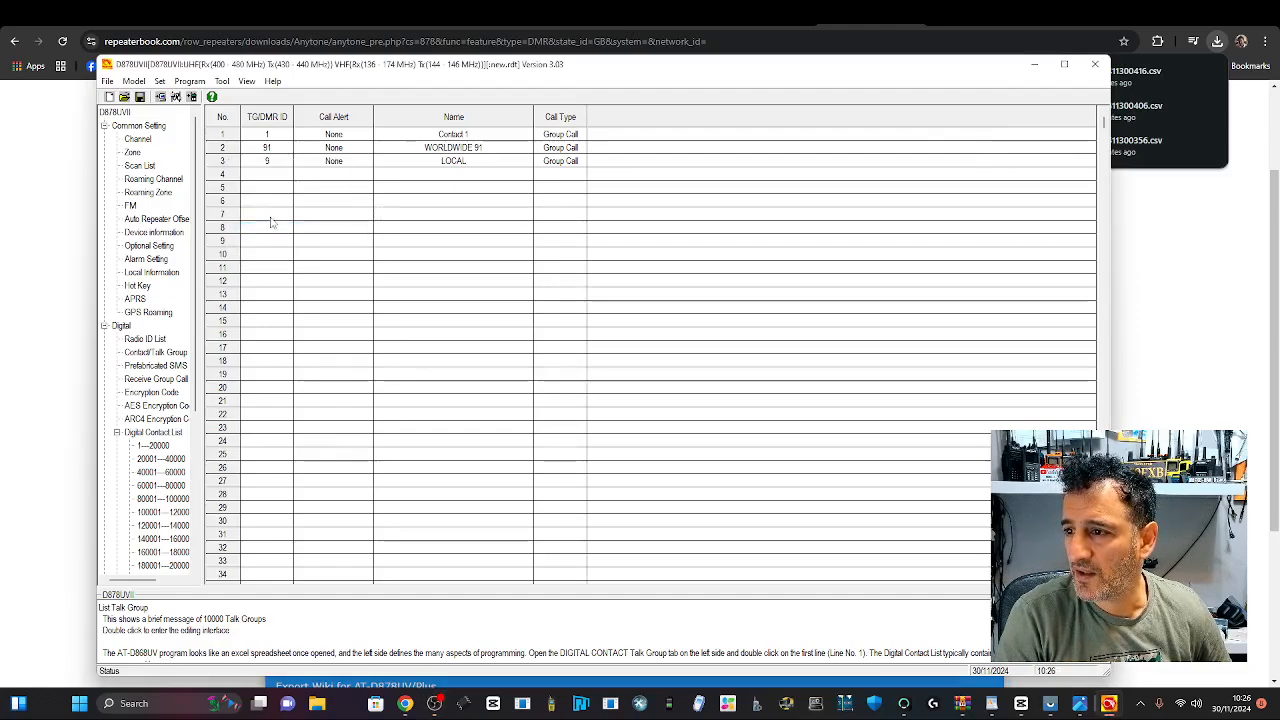
right_click(268, 148)
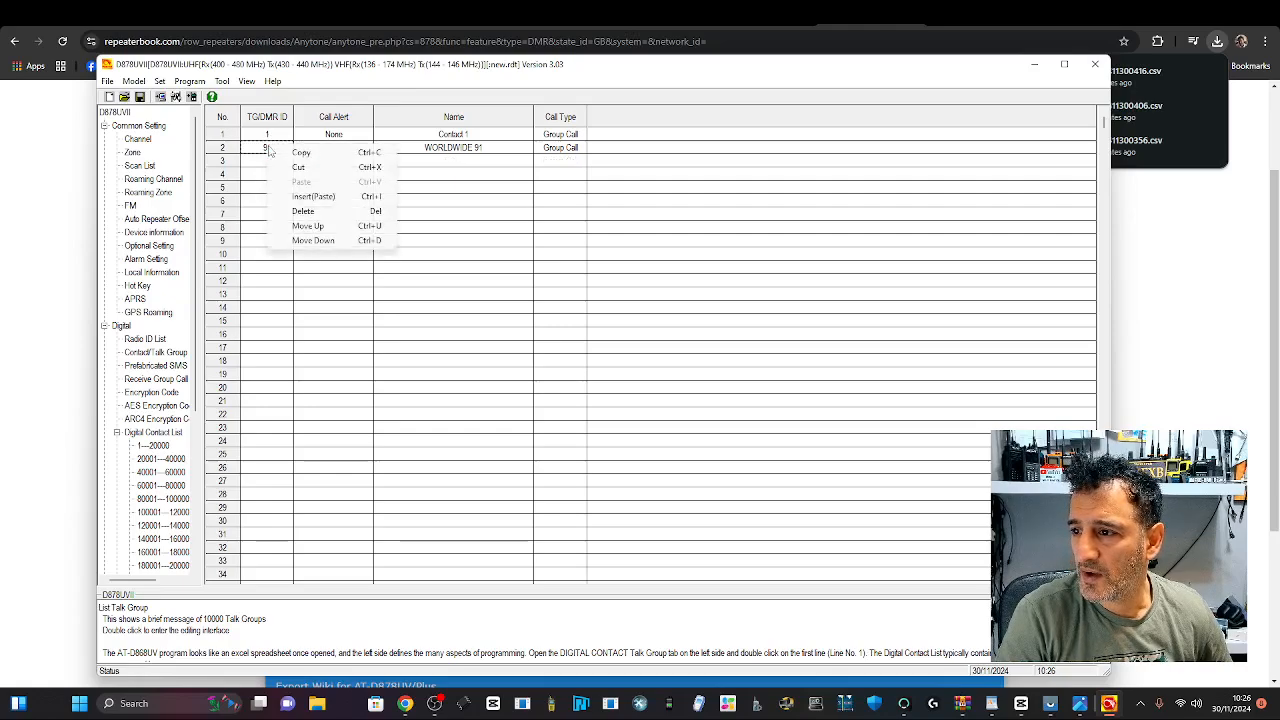
left_click(316, 212)
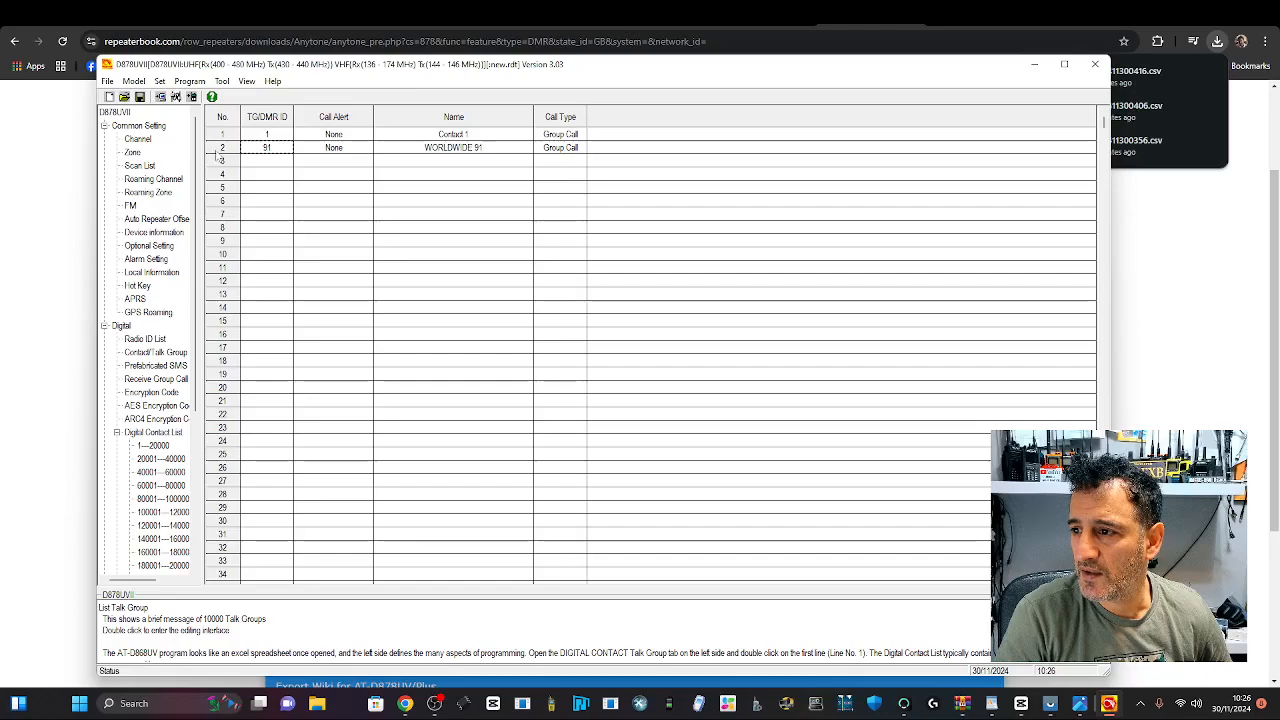
Step: Rename the Contact 1 talk group to LOCAL, set its TG/DMR ID to 9, and save it
double_click(262, 143)
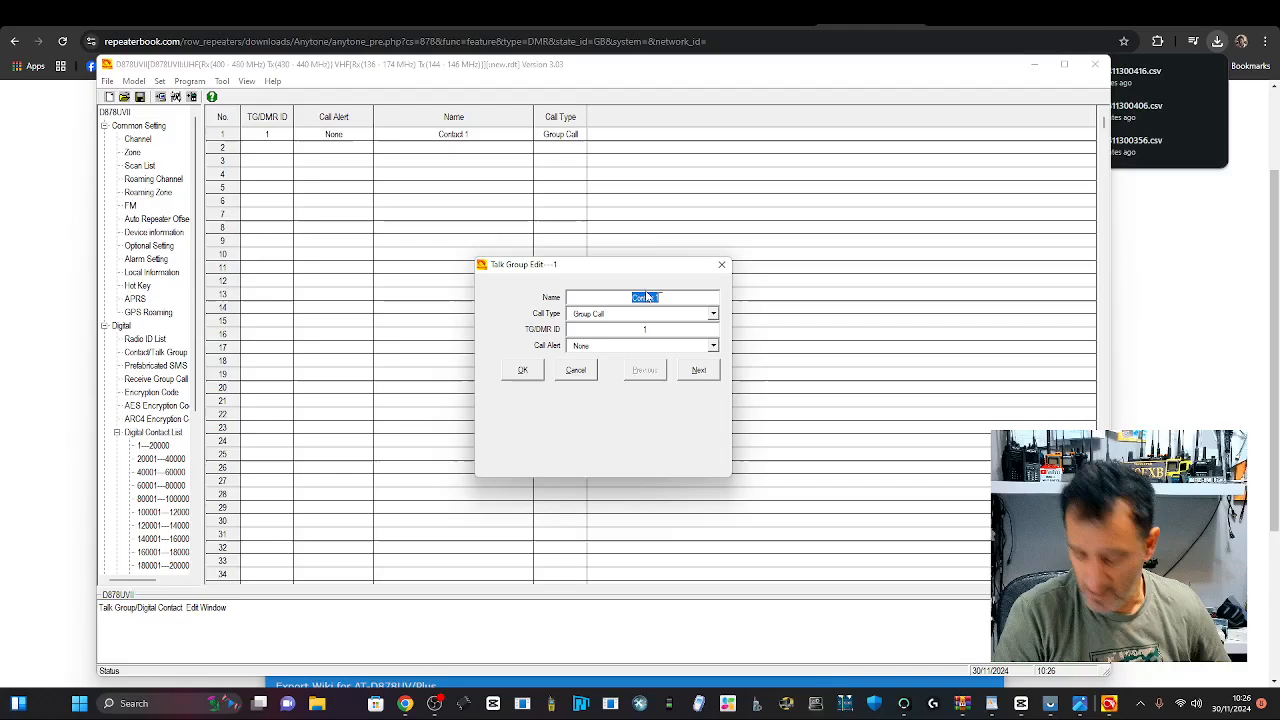
type("LOCA")
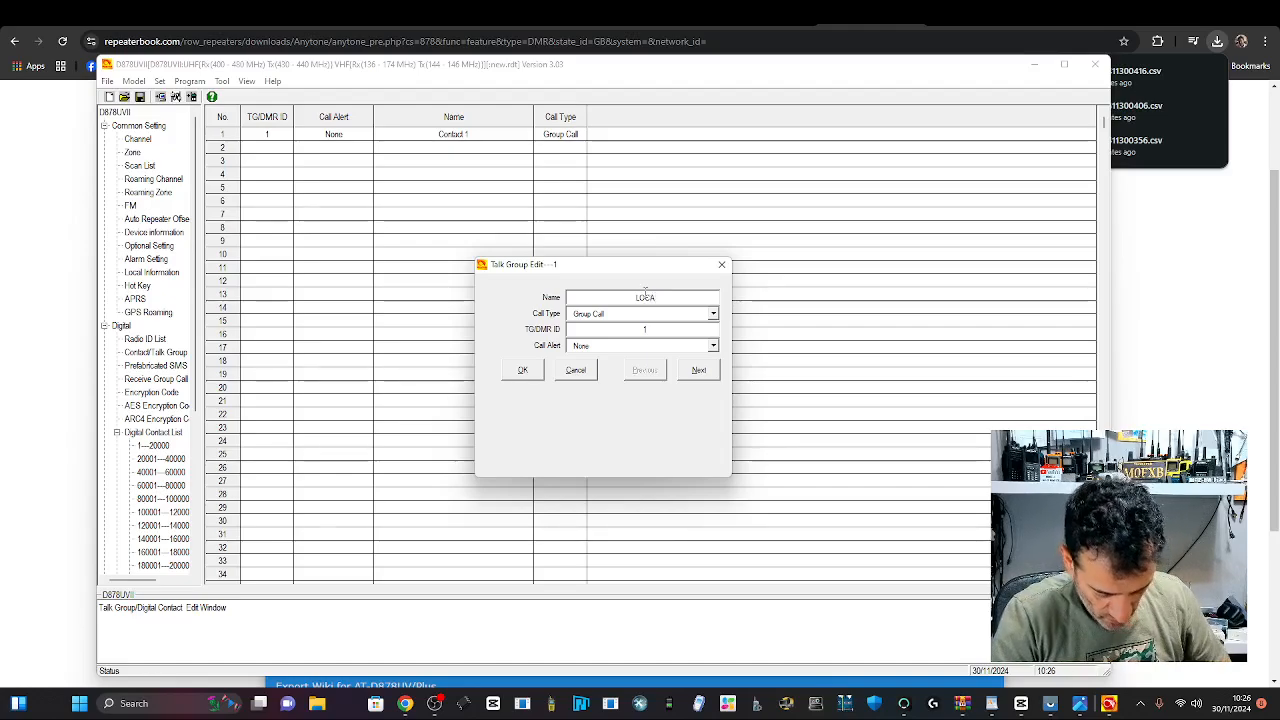
type("L")
double_click(648, 330)
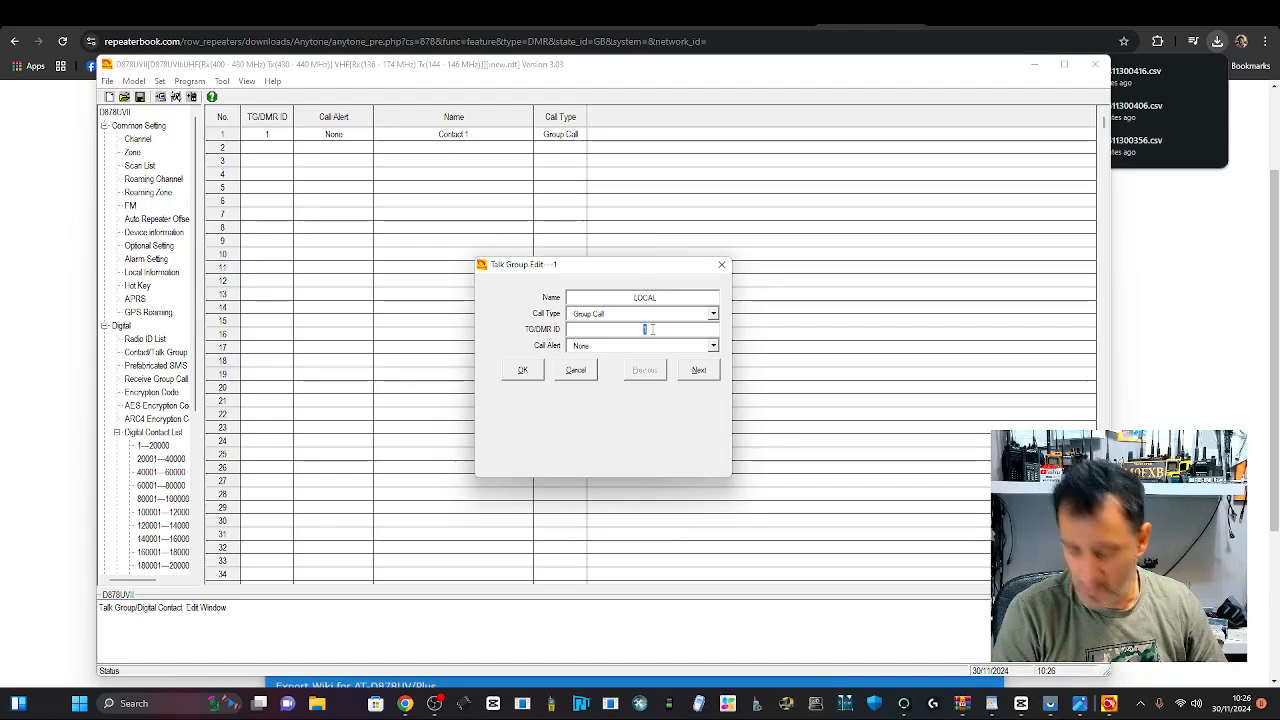
type("9")
left_click(523, 374)
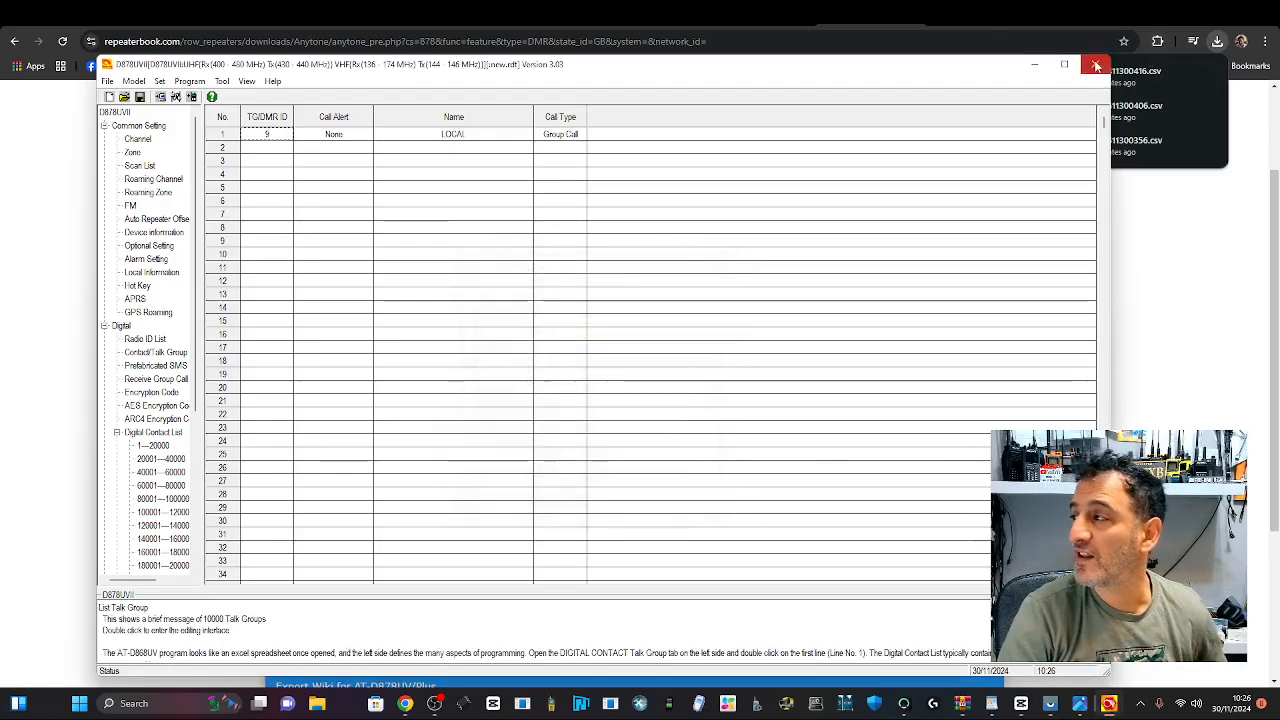
Step: Check the contacts assigned in the channel list, review the settings of channel 34, BECKENHAM 14571, and close them
left_click(132, 140)
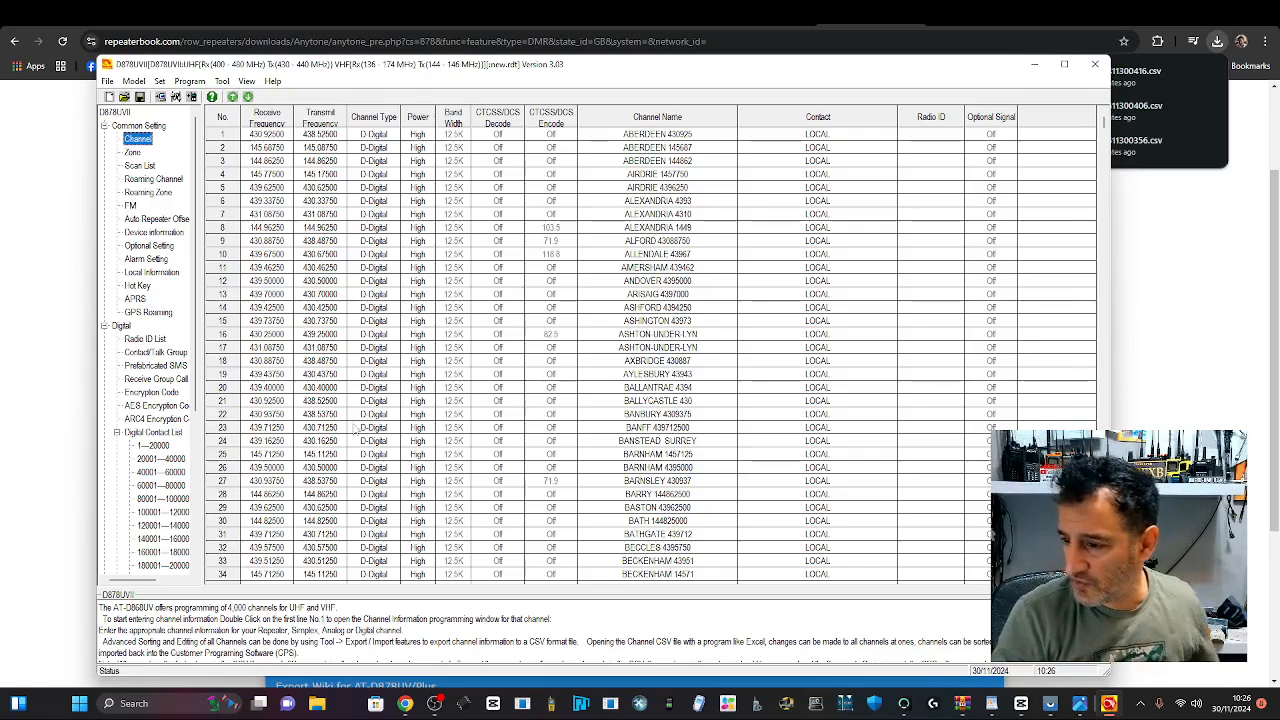
double_click(276, 574)
left_click_drag(703, 127, 708, 122)
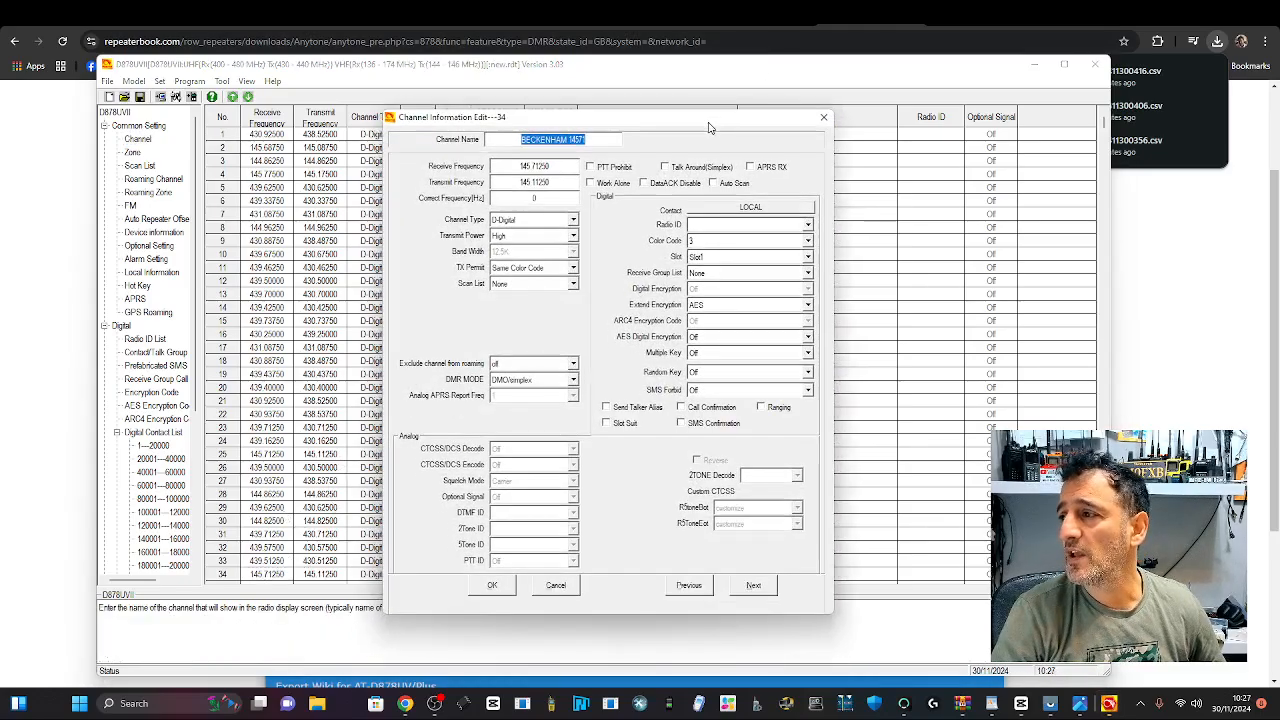
left_click(439, 706)
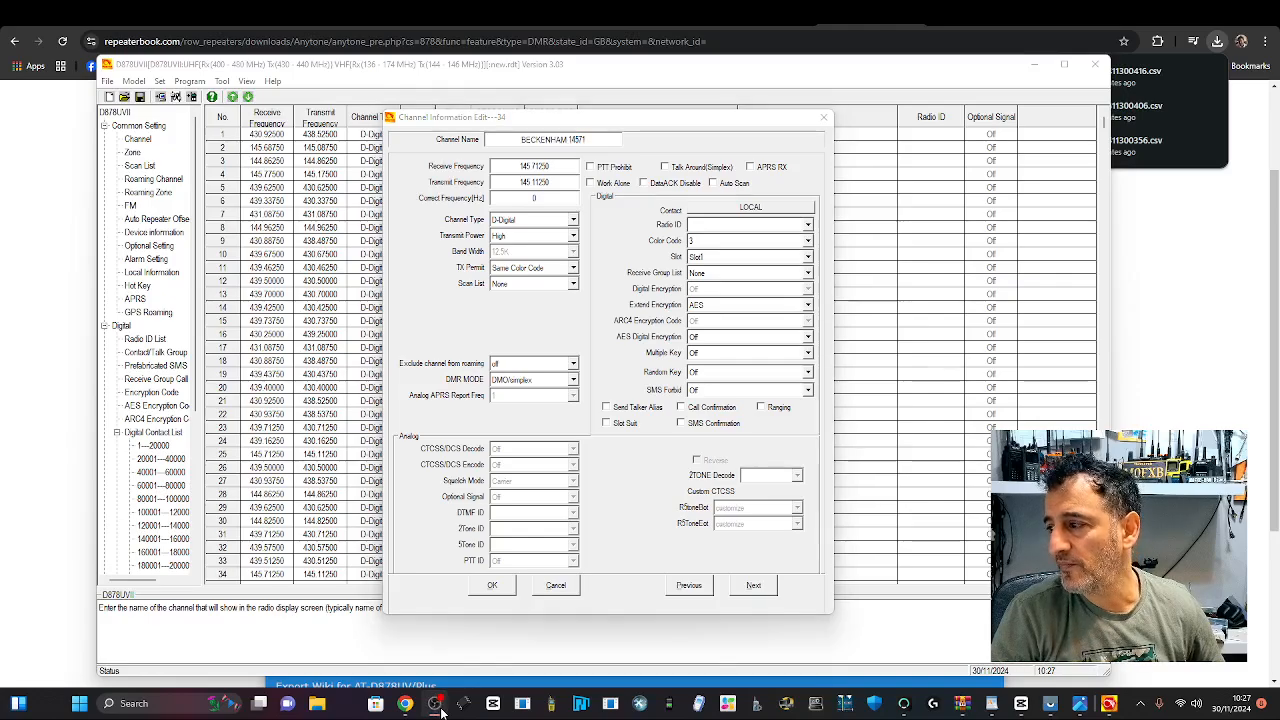
left_click(438, 705)
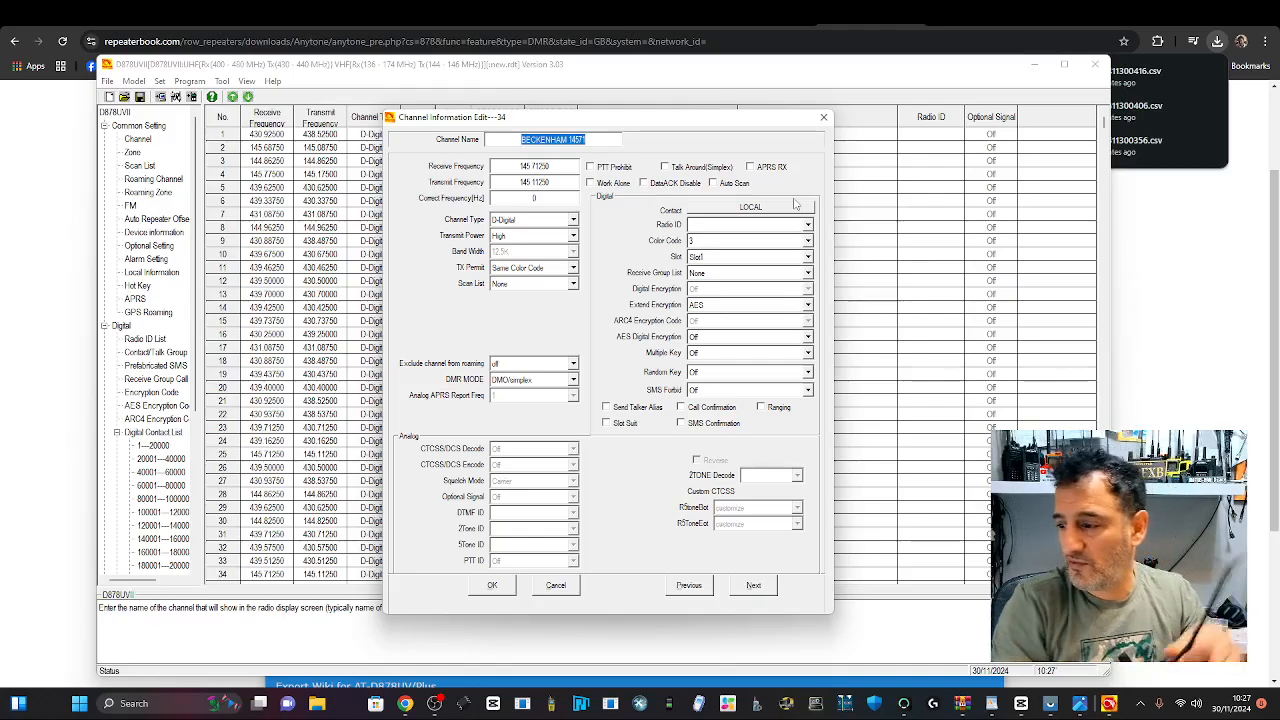
left_click(437, 705)
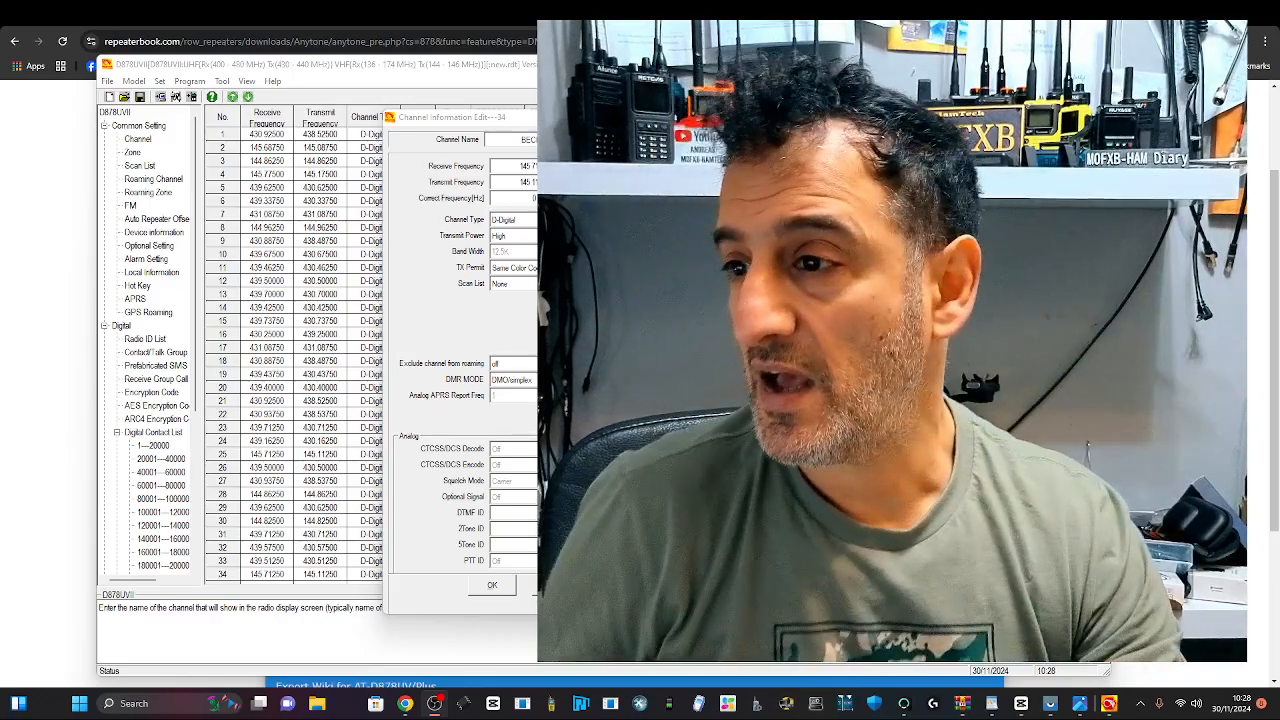
double_click(541, 139)
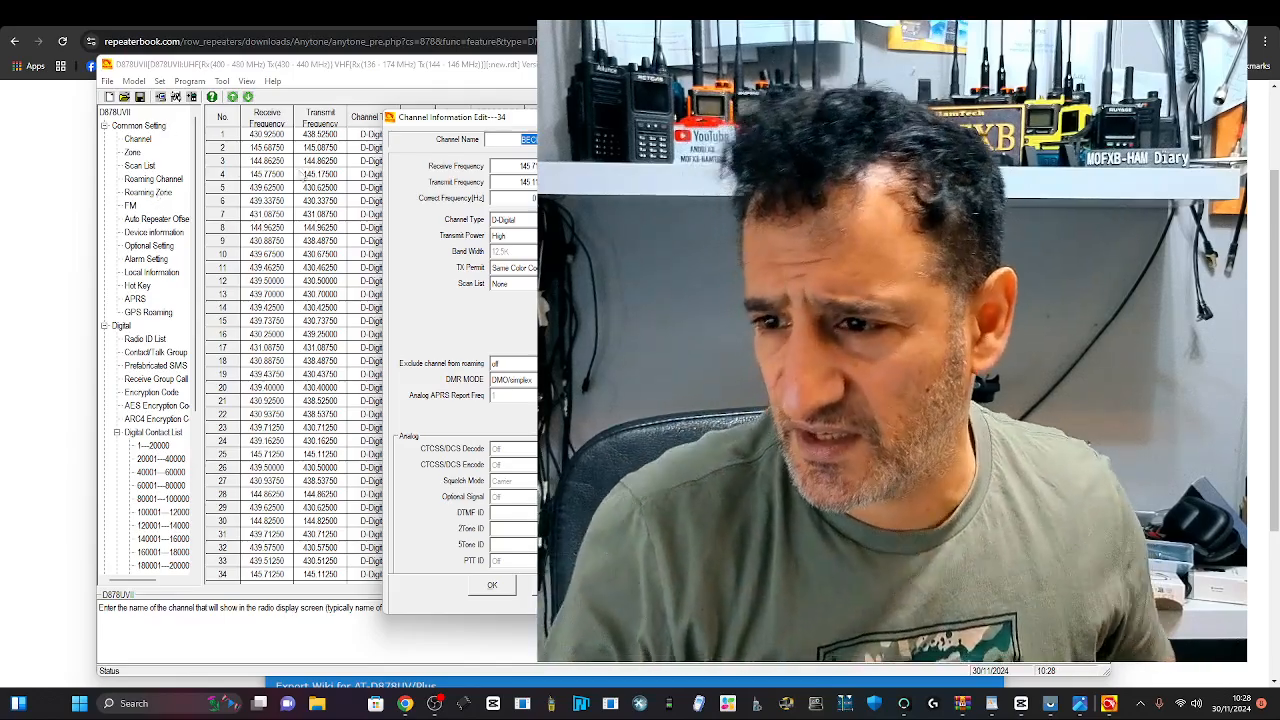
key("Escape")
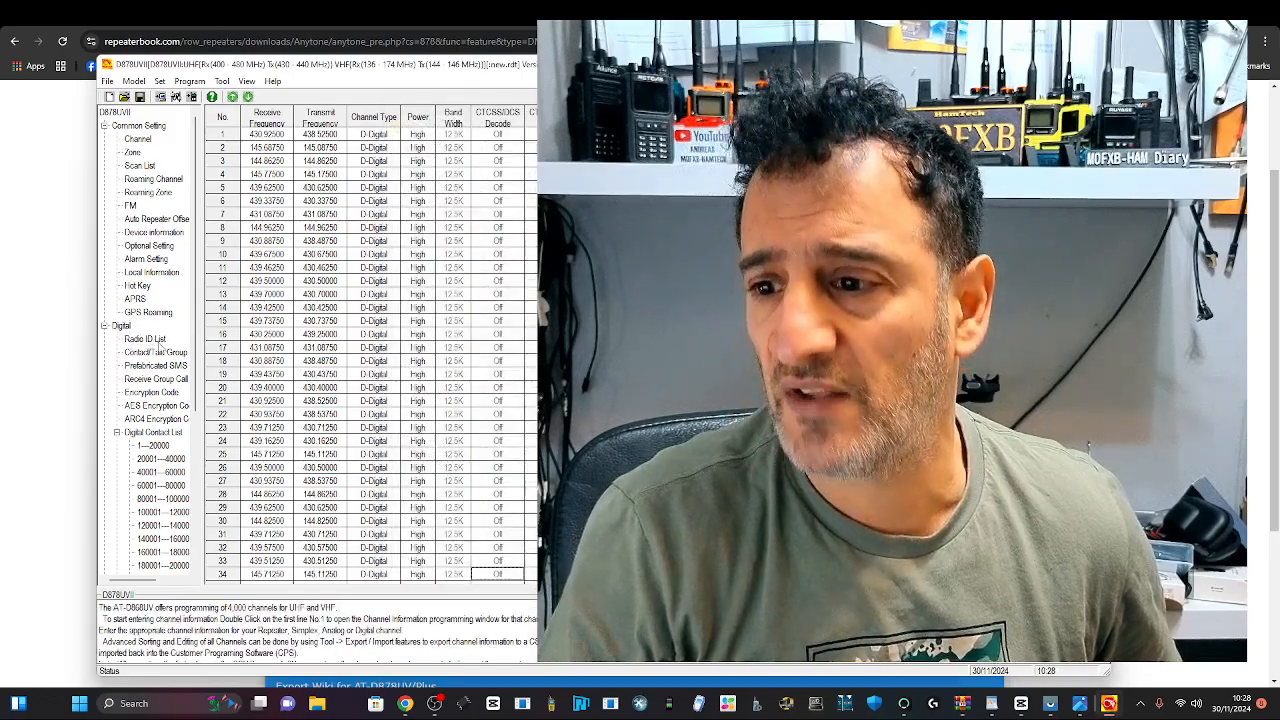
Step: Add a first entry to the Radio ID List with the operator's DMR ID and call sign as its name, and save it
left_click(145, 339)
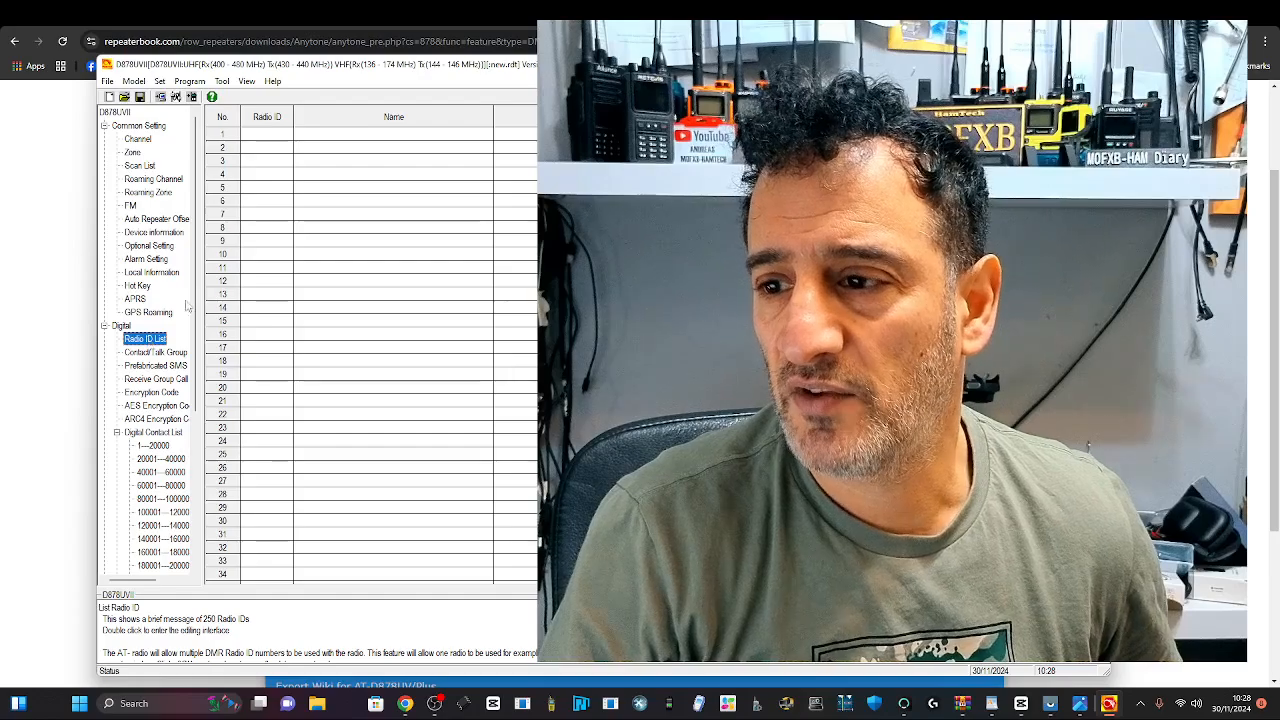
left_click(268, 135)
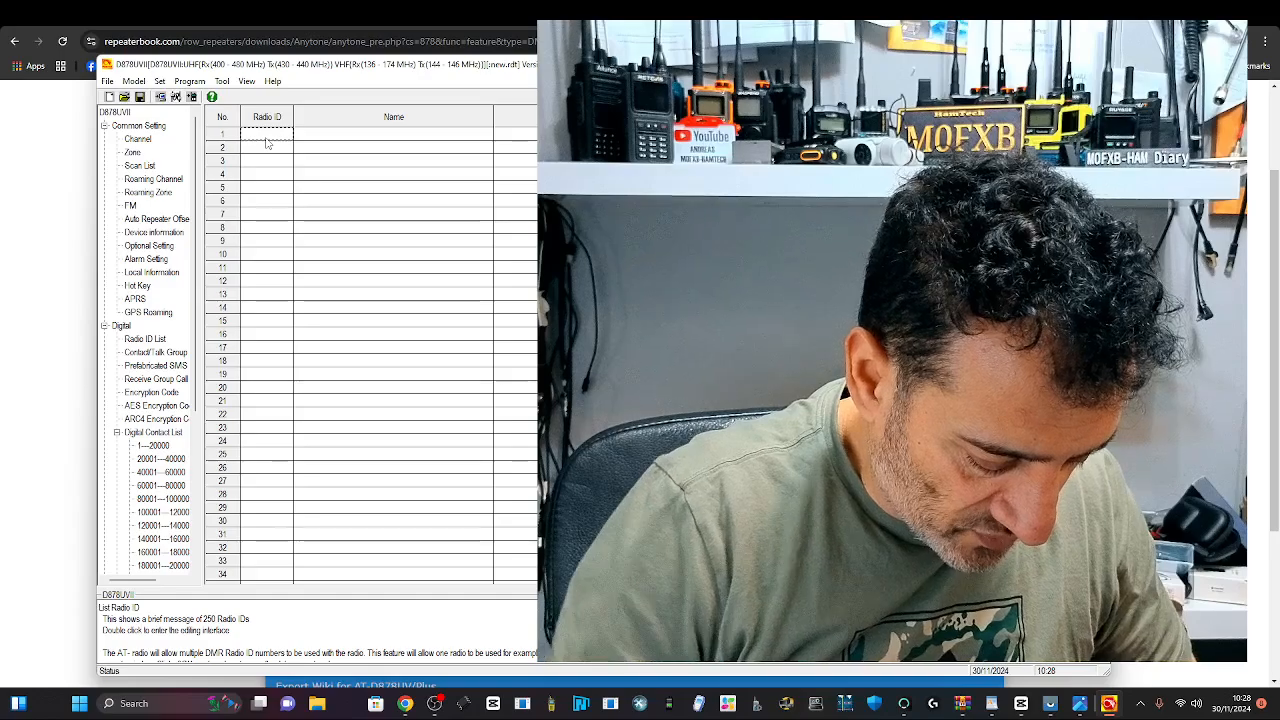
double_click(267, 142)
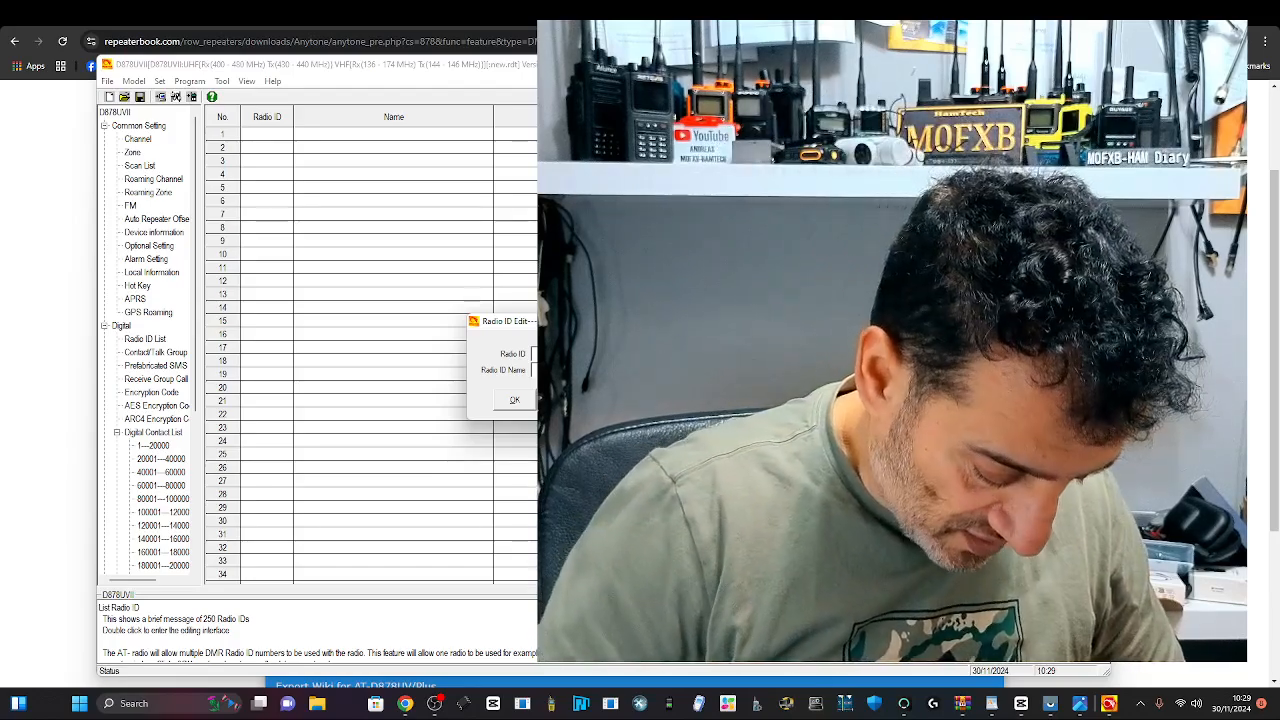
left_click(513, 398)
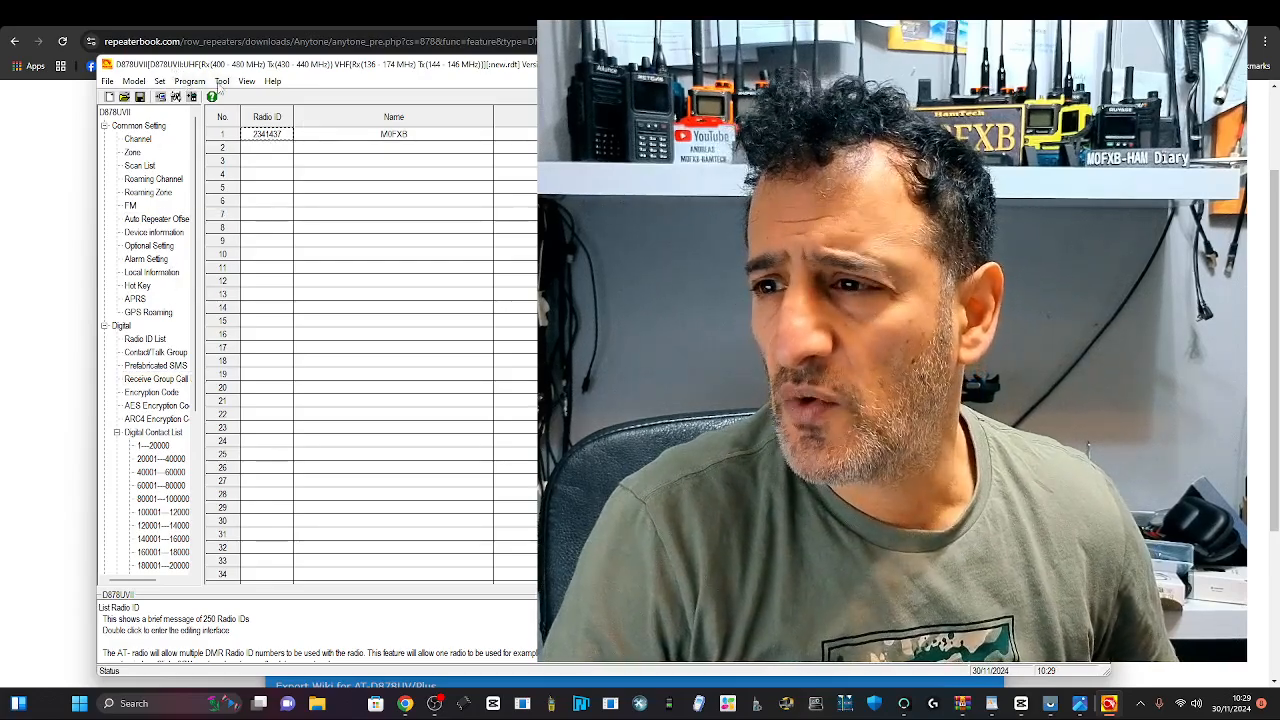
left_click(221, 83)
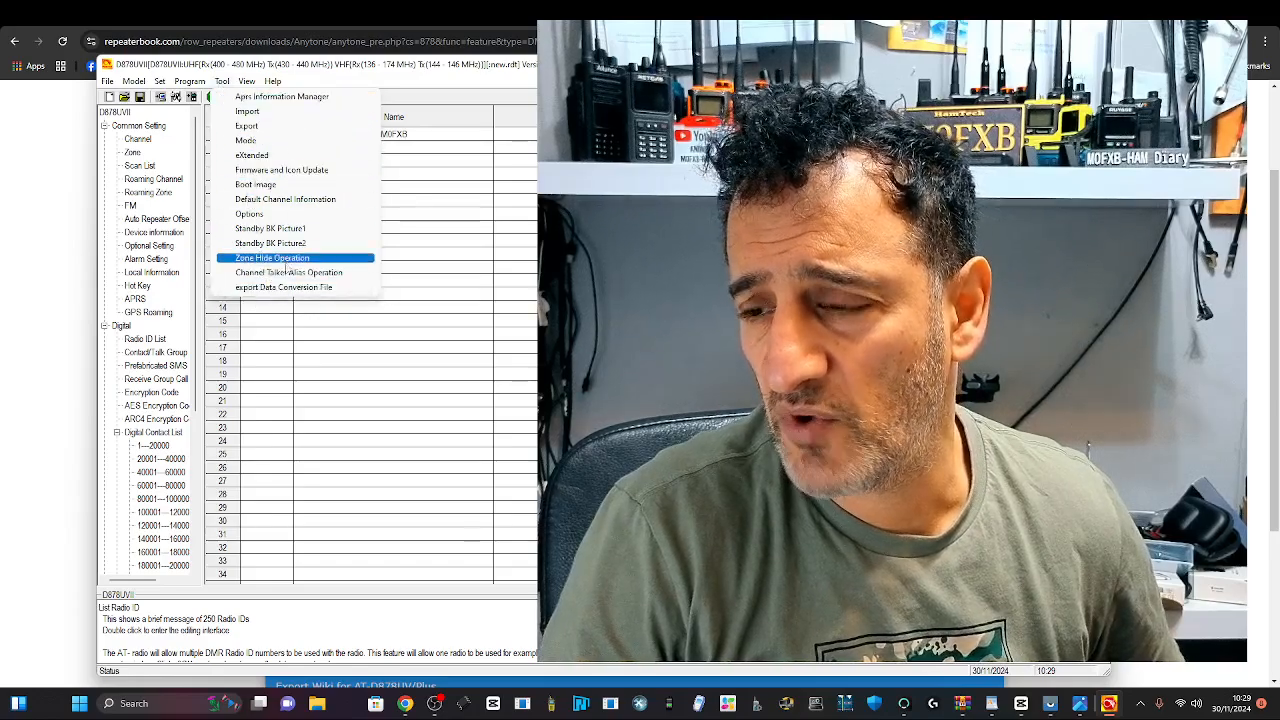
mouse_move(267, 85)
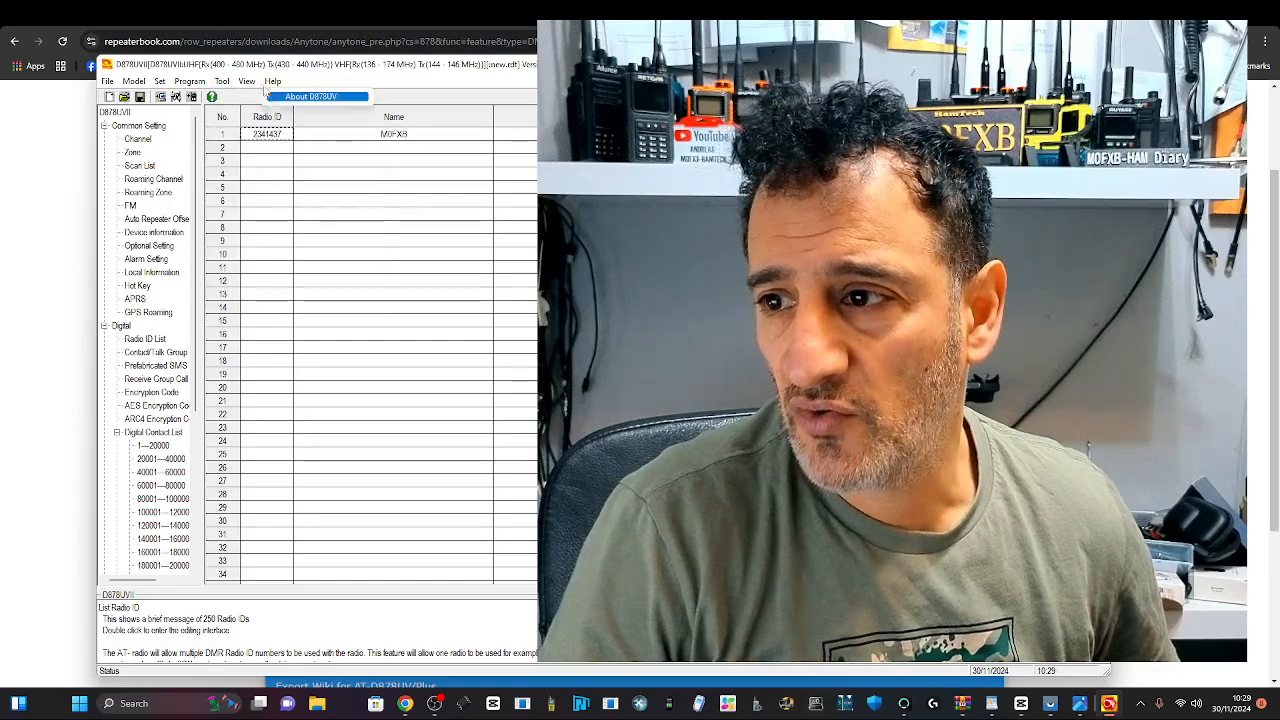
mouse_move(226, 88)
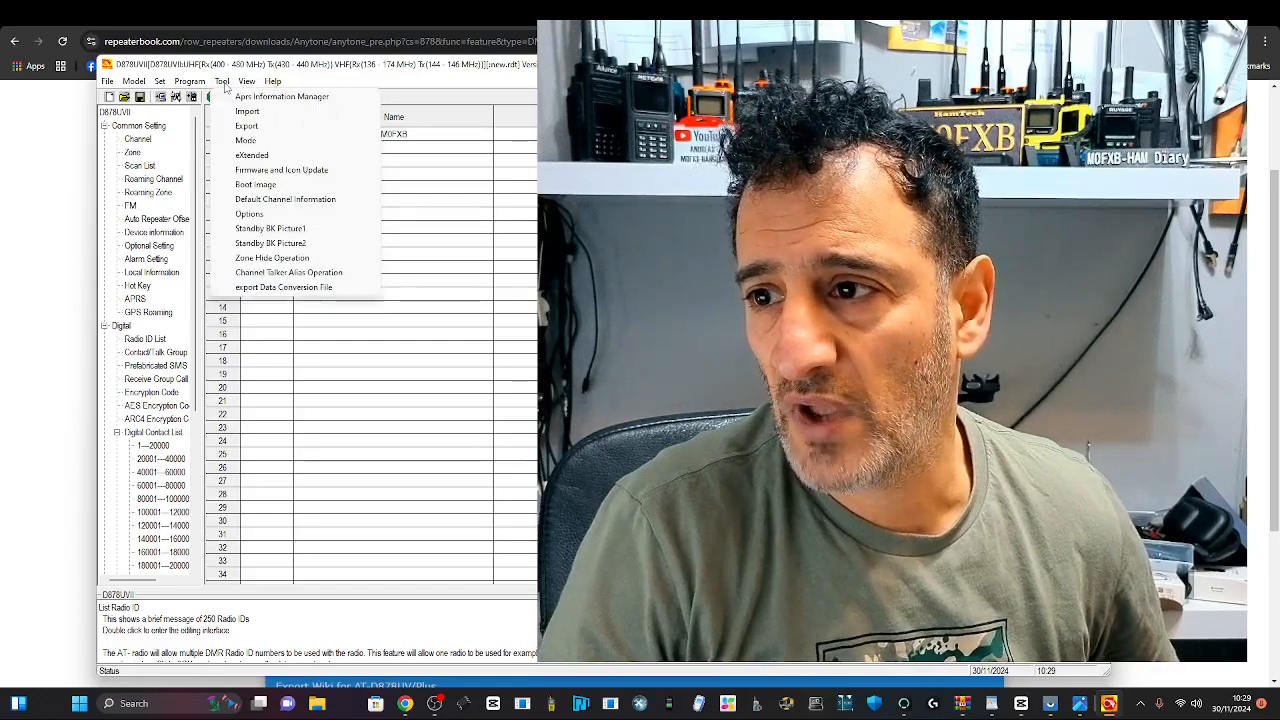
left_click(540, 309)
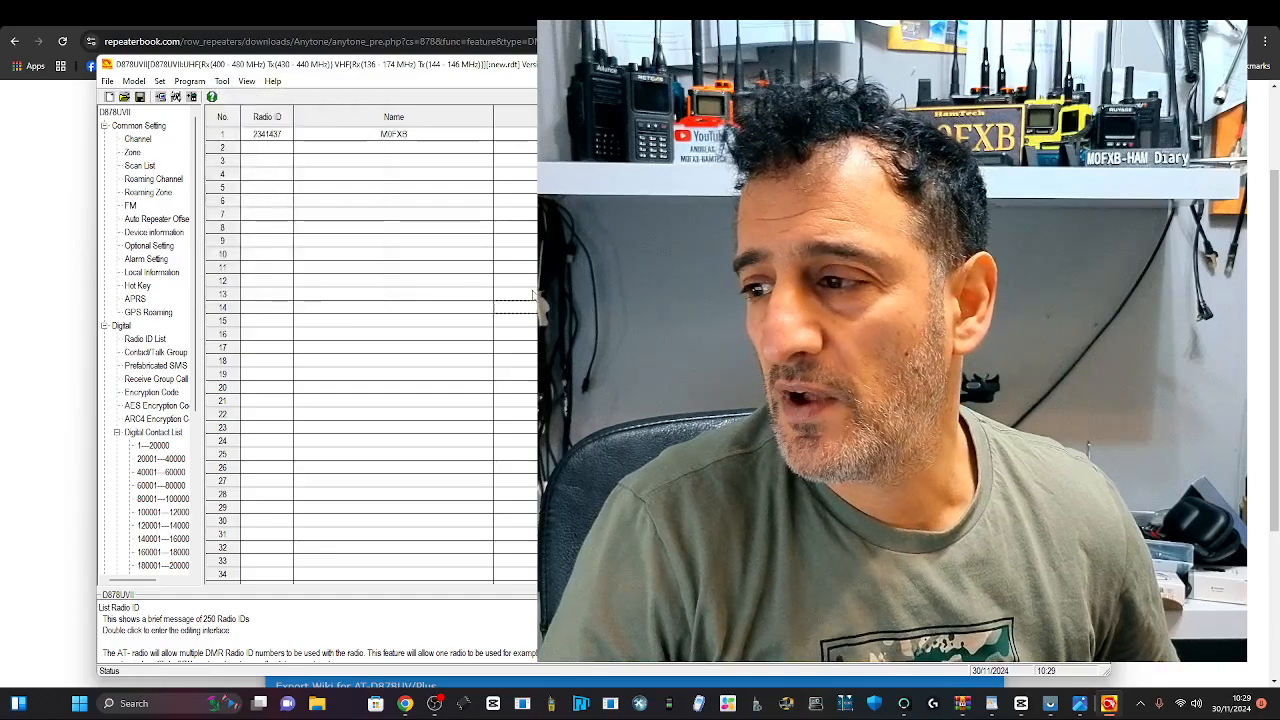